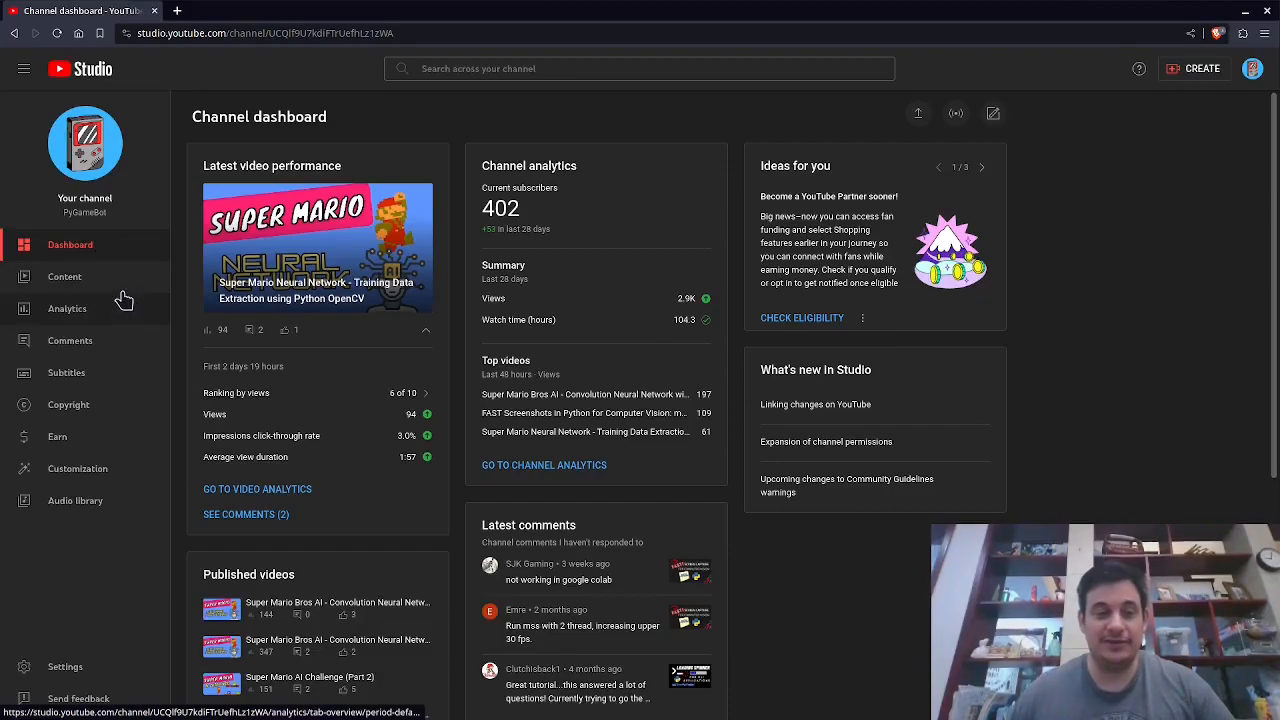
left_click(98, 343)
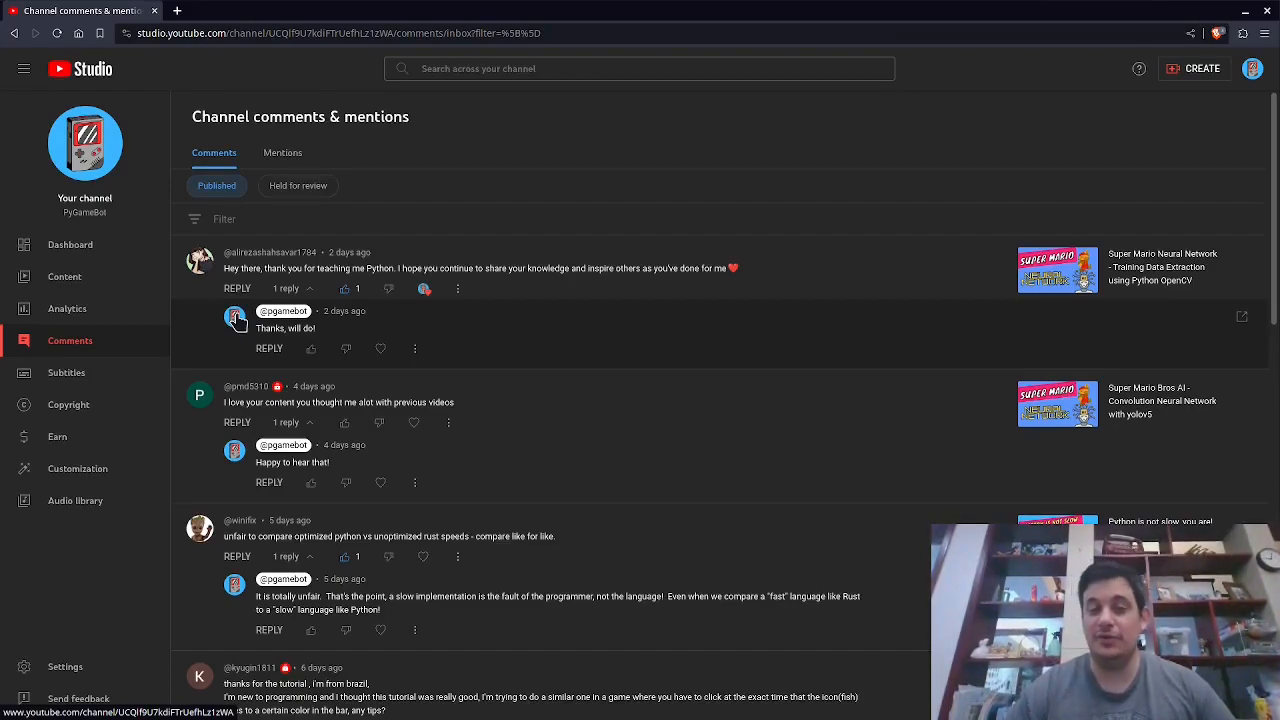
left_click(83, 249)
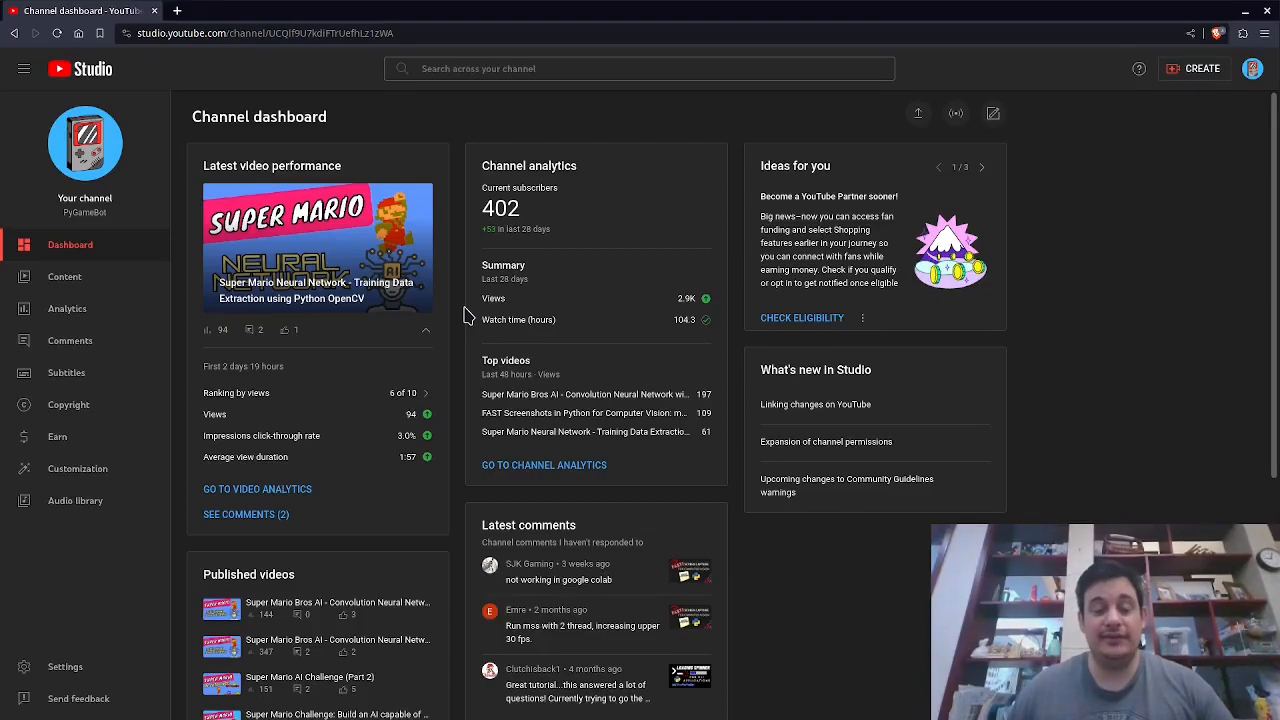
key("alt+Tab")
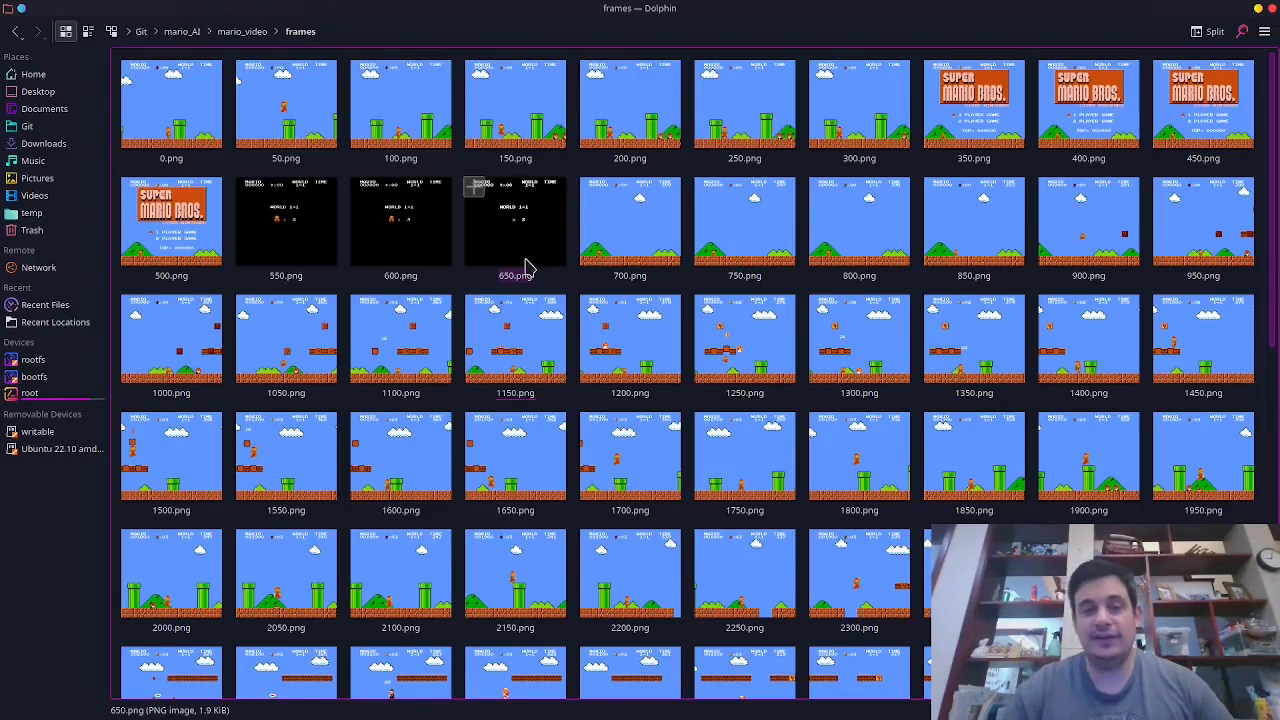
Browse the extracted Mario frames in the frames folder and open 1700.png full-screen to inspect it.
key("ctrl+a")
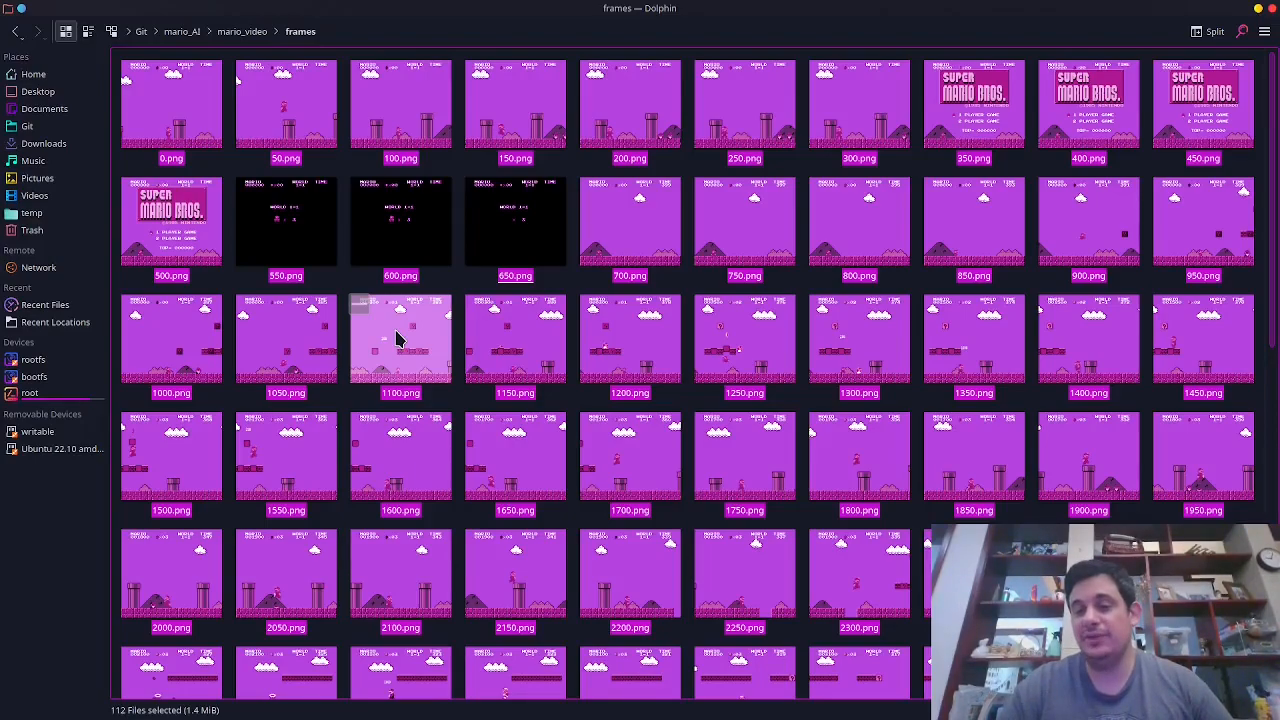
scroll(560, 334, "down", 2)
left_click(600, 340)
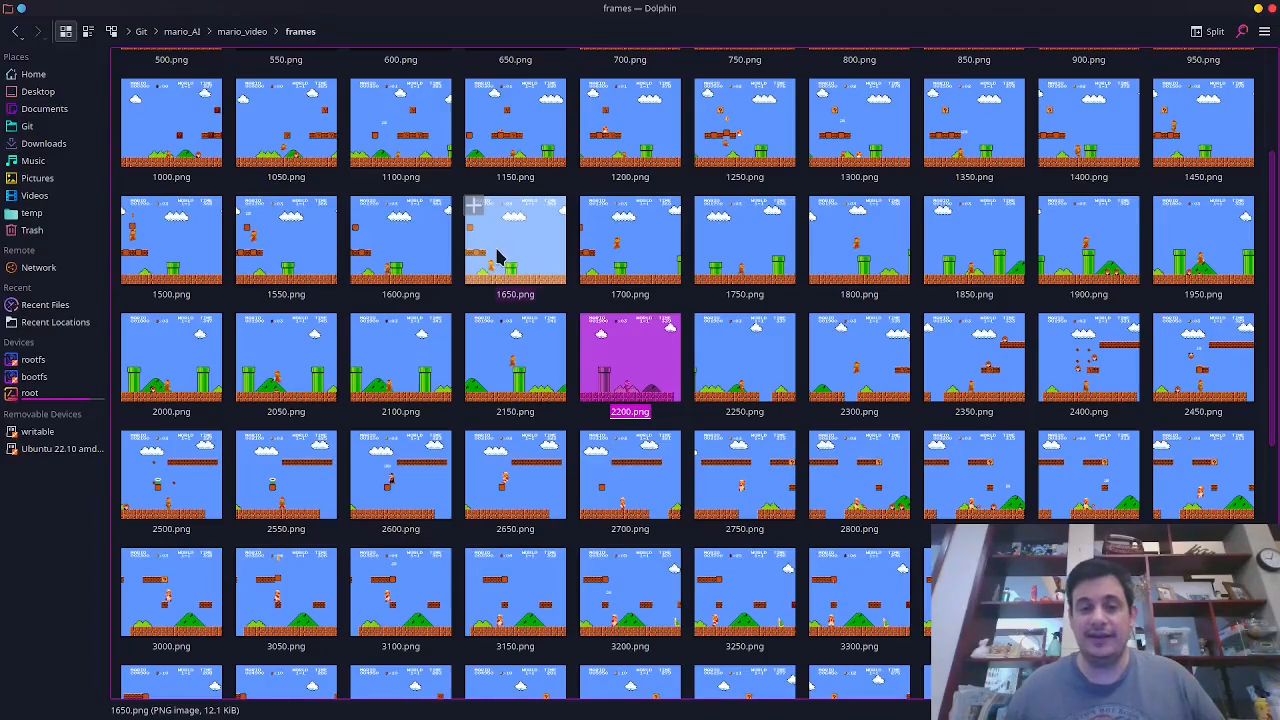
left_click(631, 232)
double_click(616, 268)
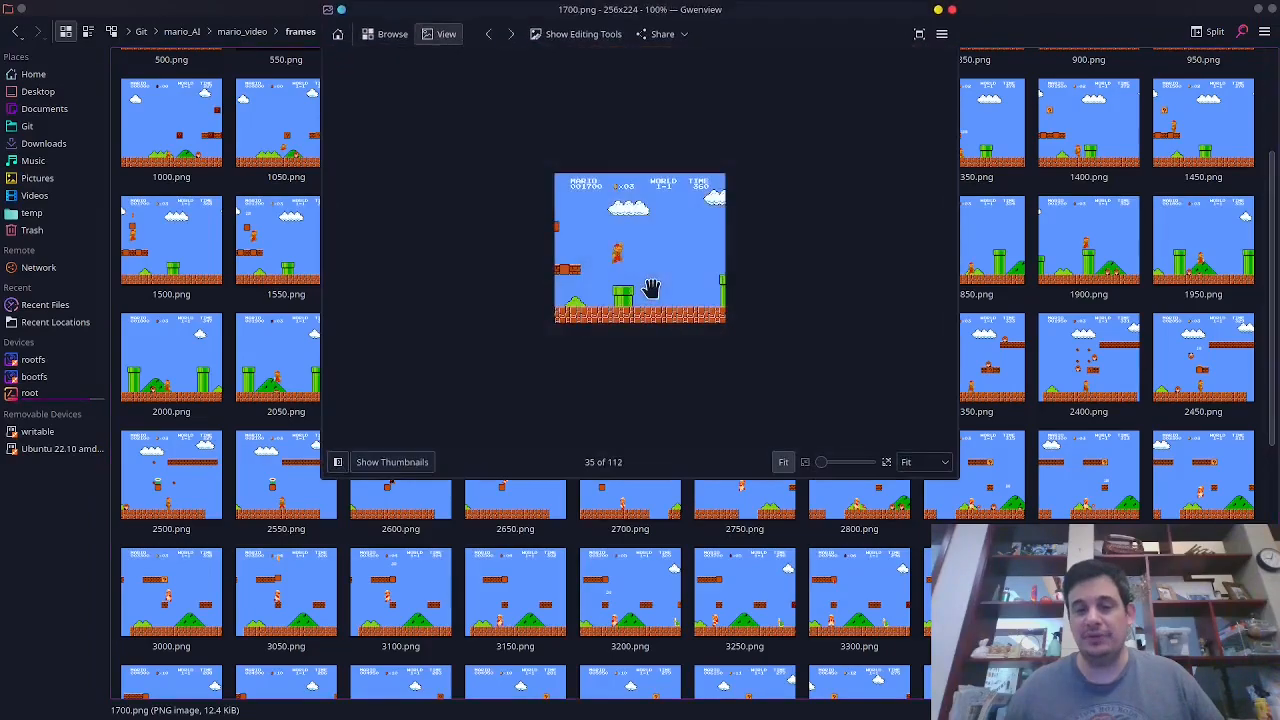
double_click(768, 20)
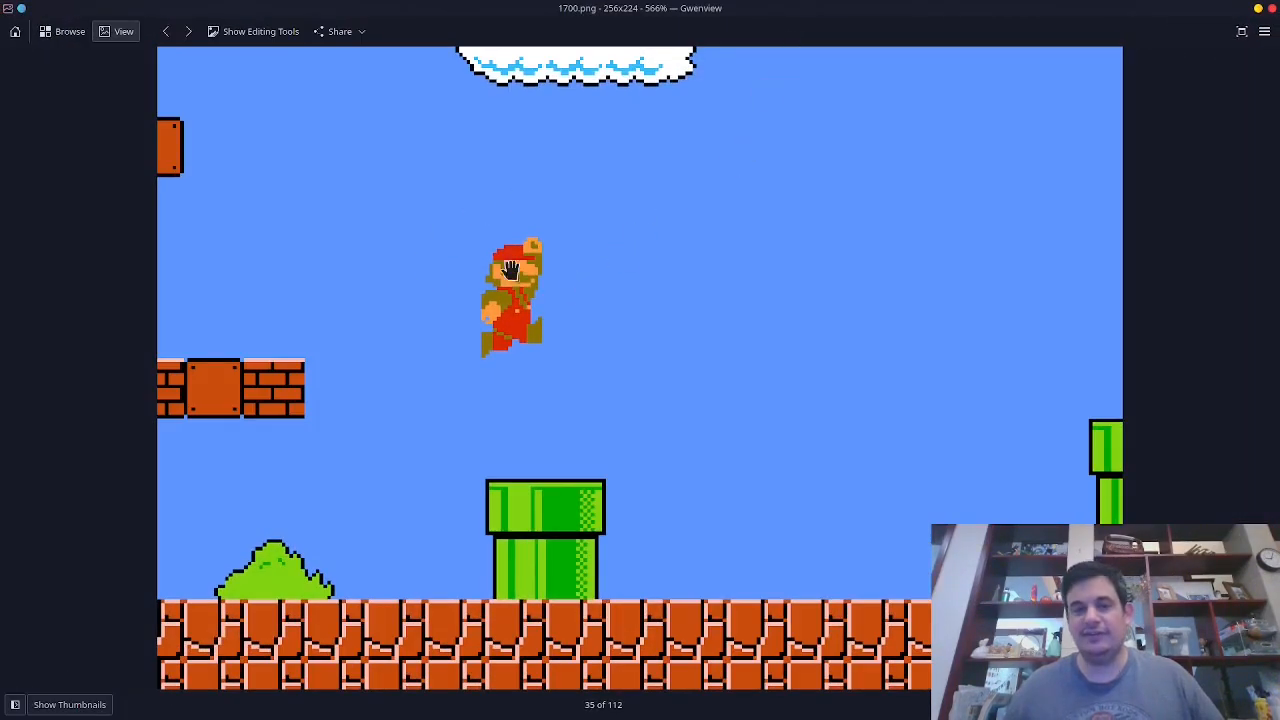
scroll(583, 194, "down", 3)
scroll(600, 208, "up", 3)
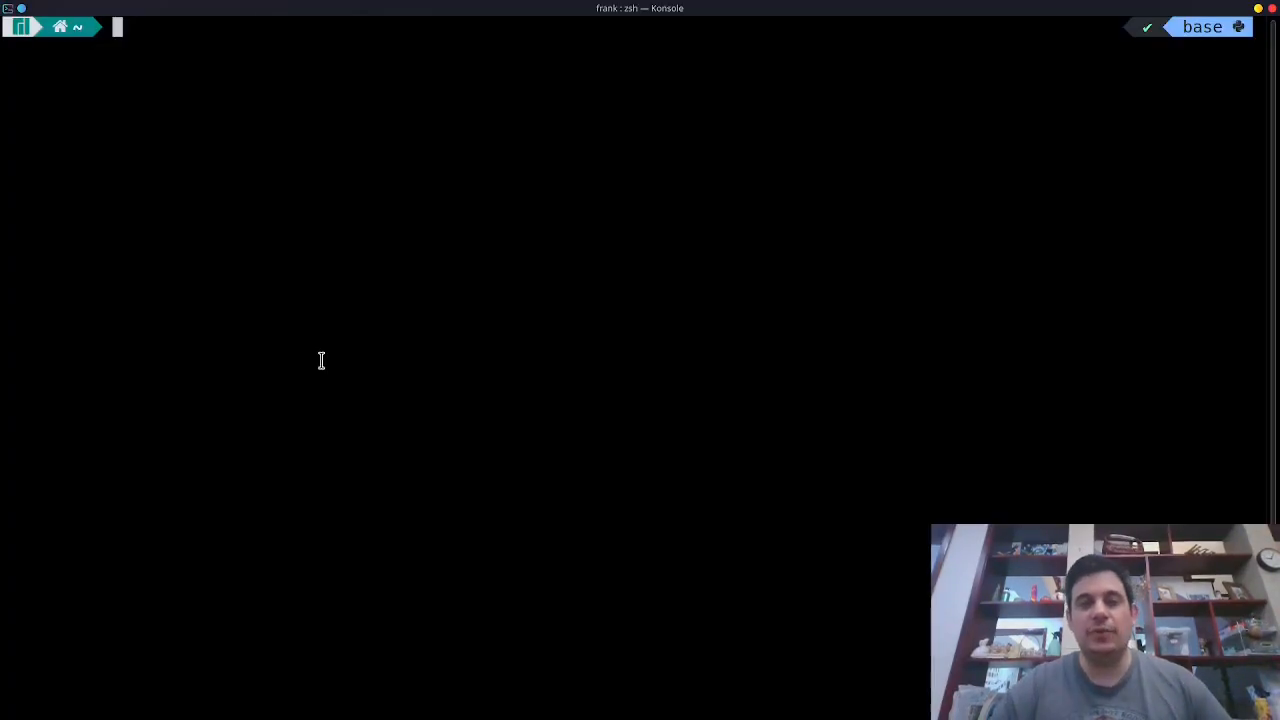
Launch Label Studio with the command label-studio start and open its localhost:8080 projects page in the browser.
type("label-studio start")
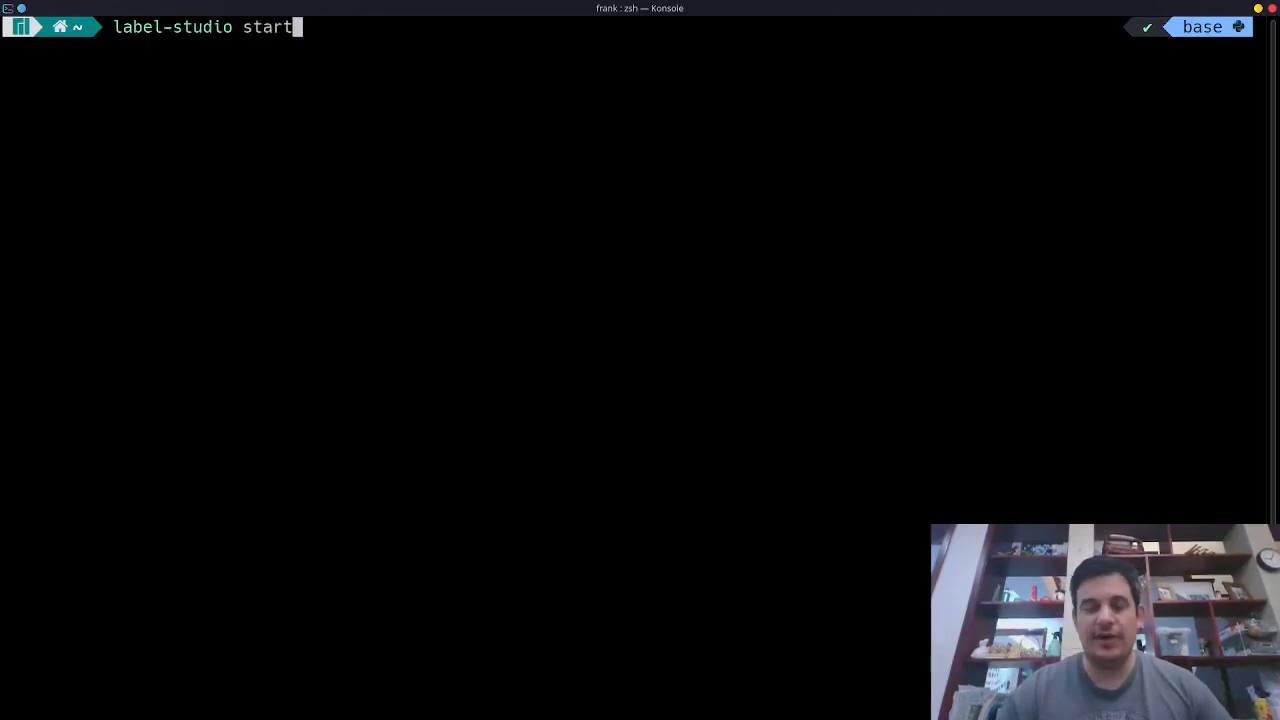
key("Return")
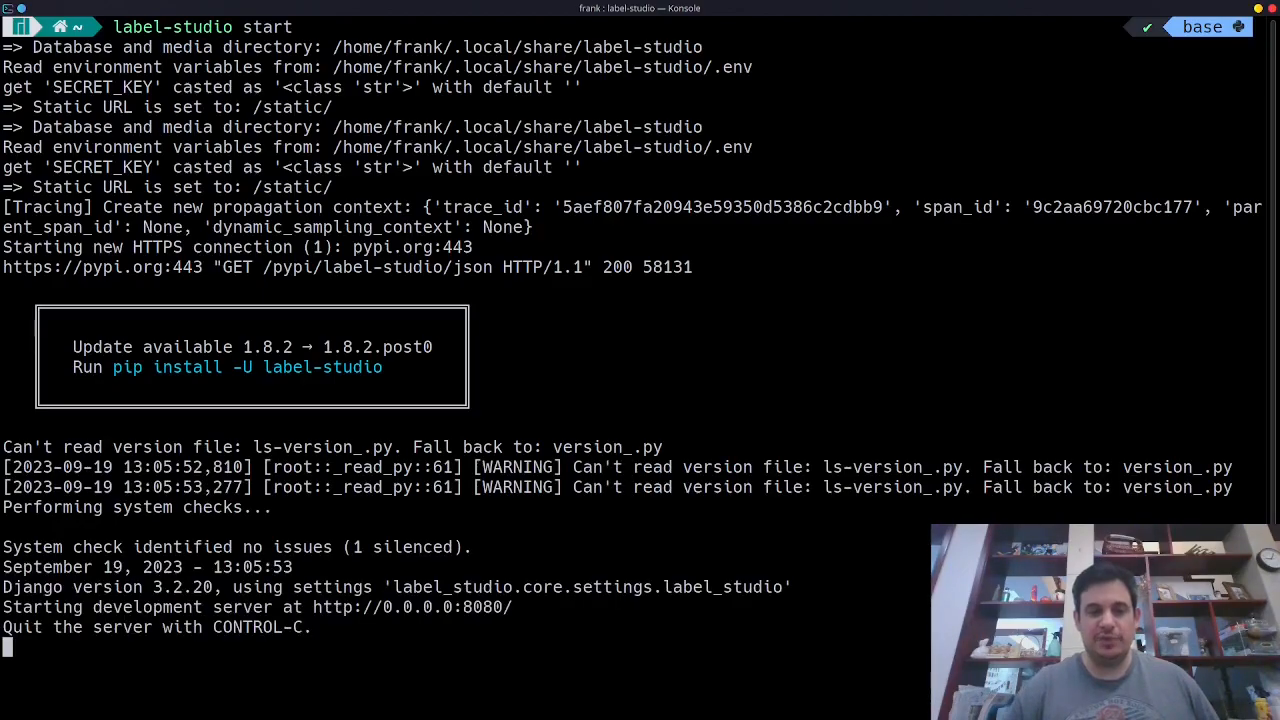
left_click(434, 614, "ctrl")
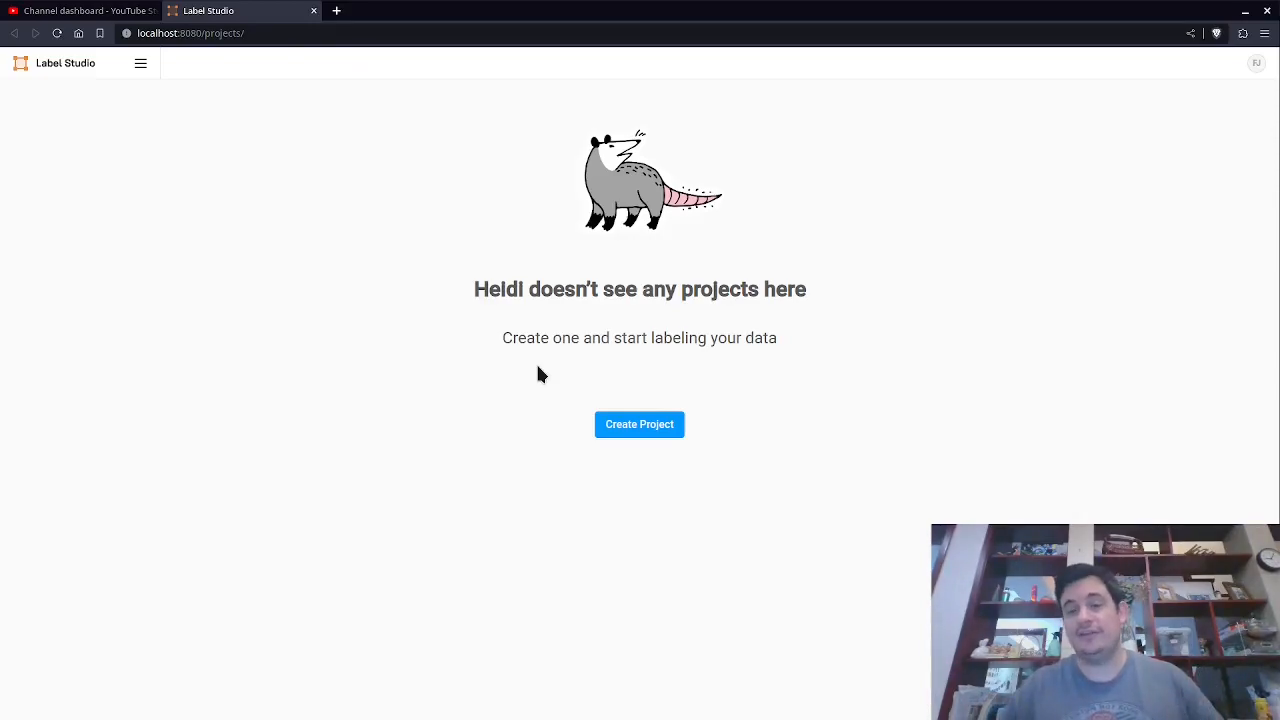
double_click(150, 33)
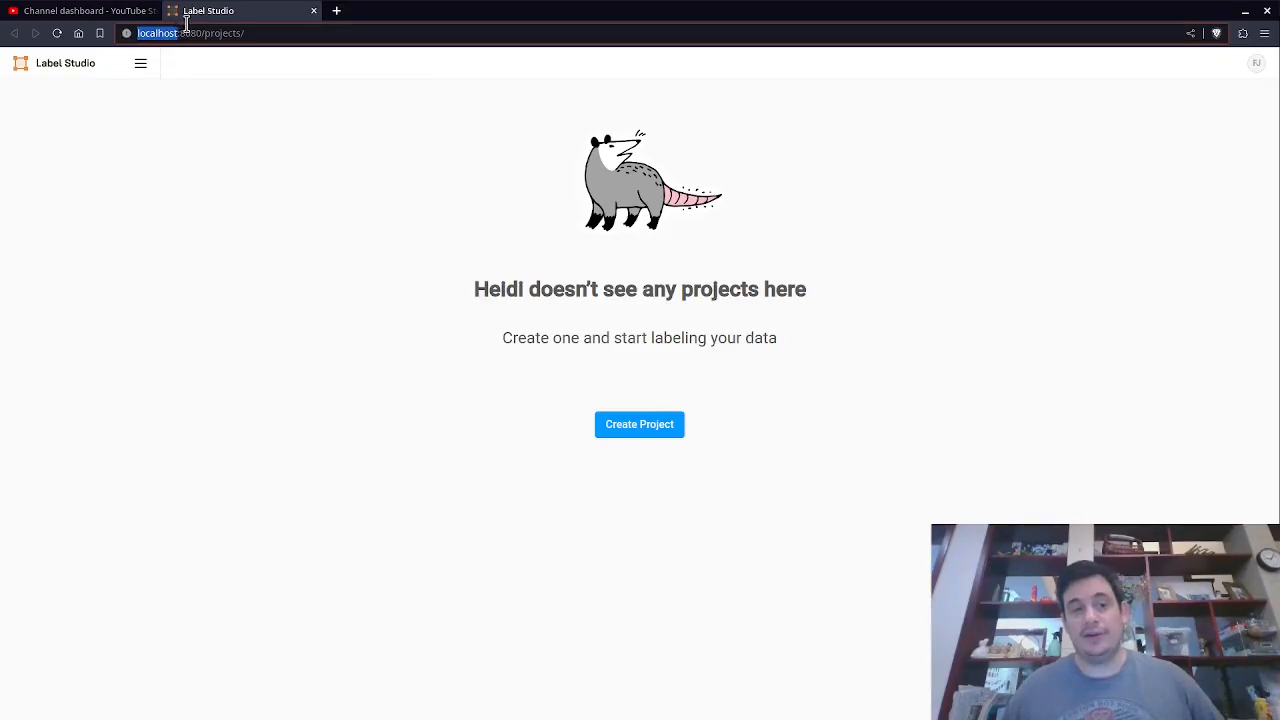
double_click(190, 33)
left_click(311, 205)
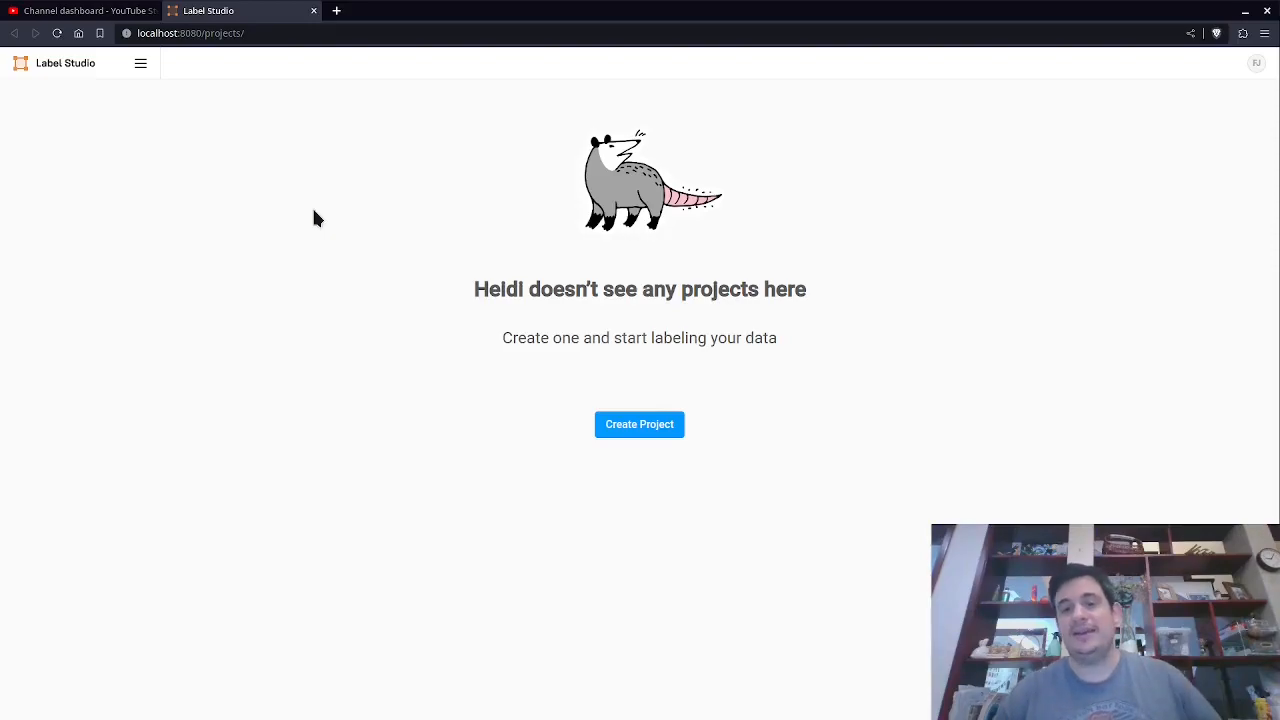
Create a new project named Mario AI and move on to its data import section.
left_click(640, 425)
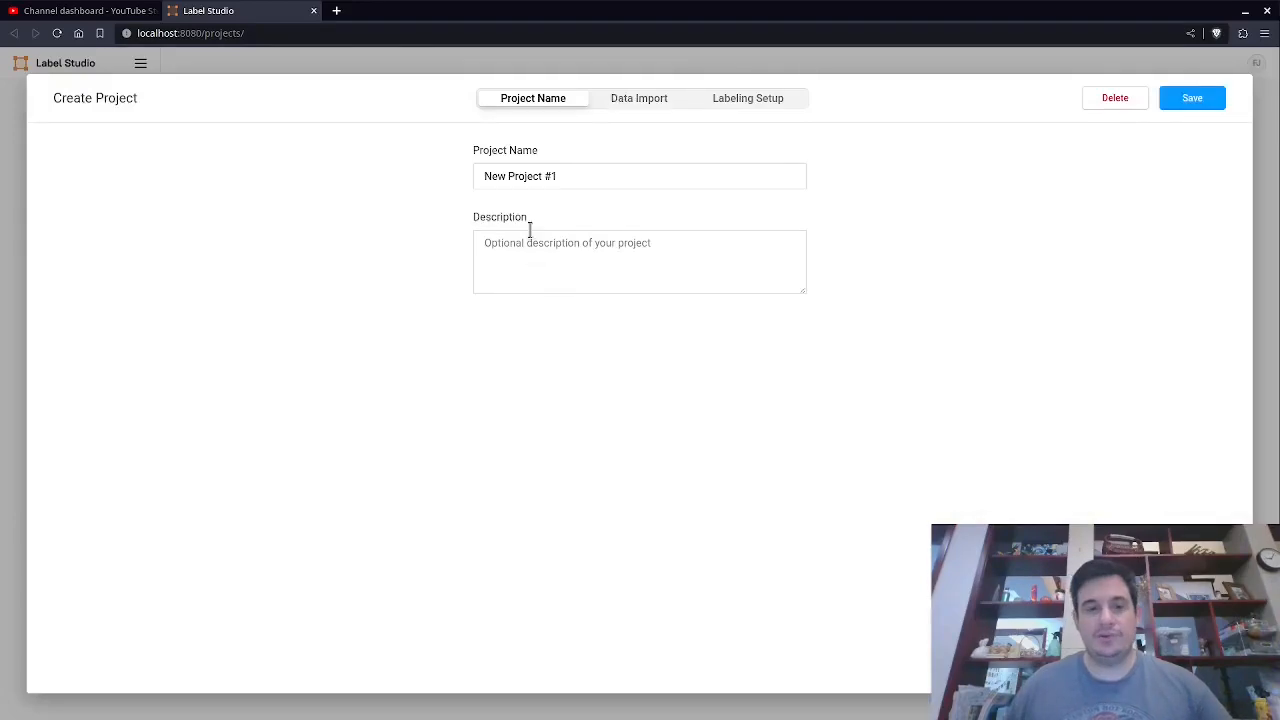
triple_click(566, 174)
type("Mario Al")
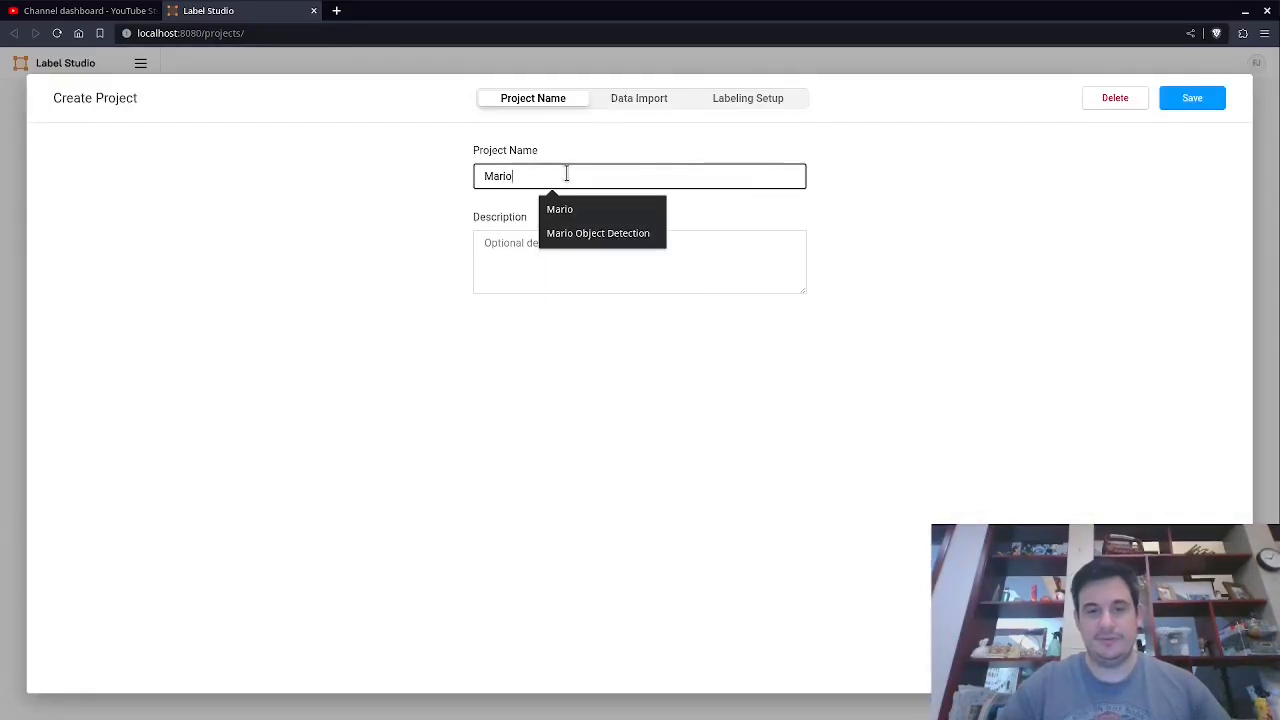
left_click(576, 270)
left_click(654, 102)
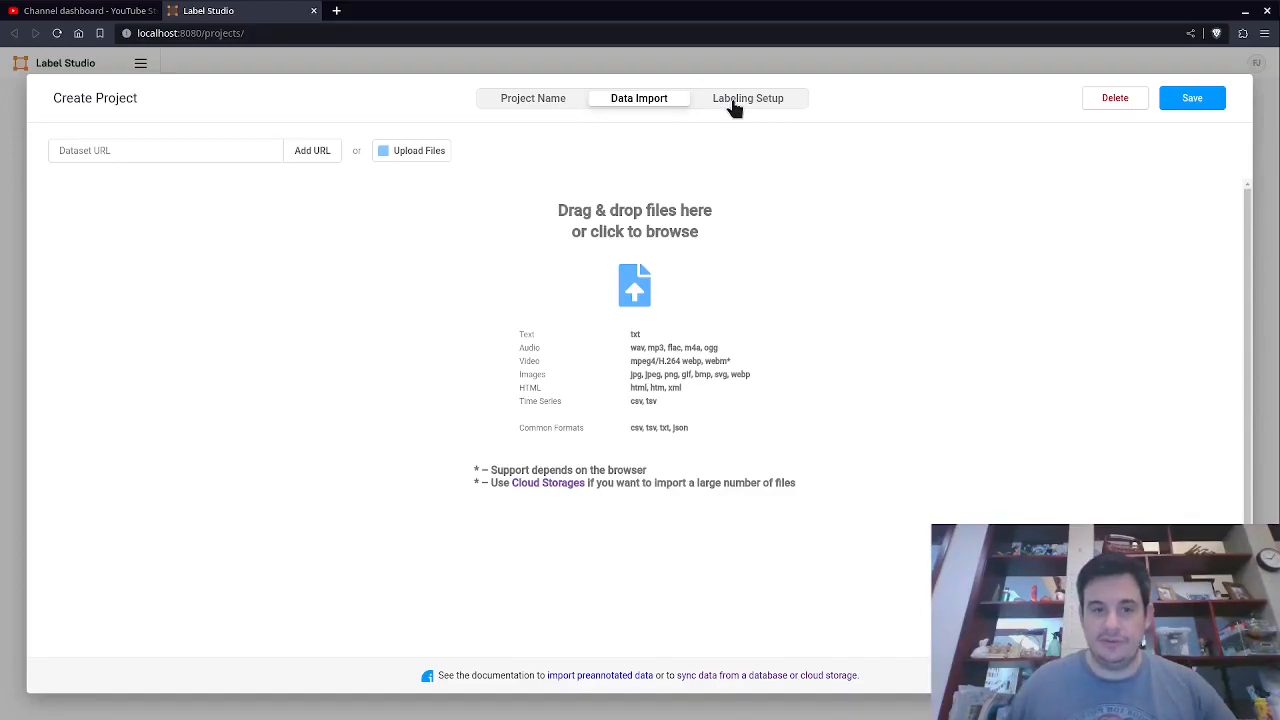
Browse the labeling setup template categories to compare the available templates.
left_click(771, 100)
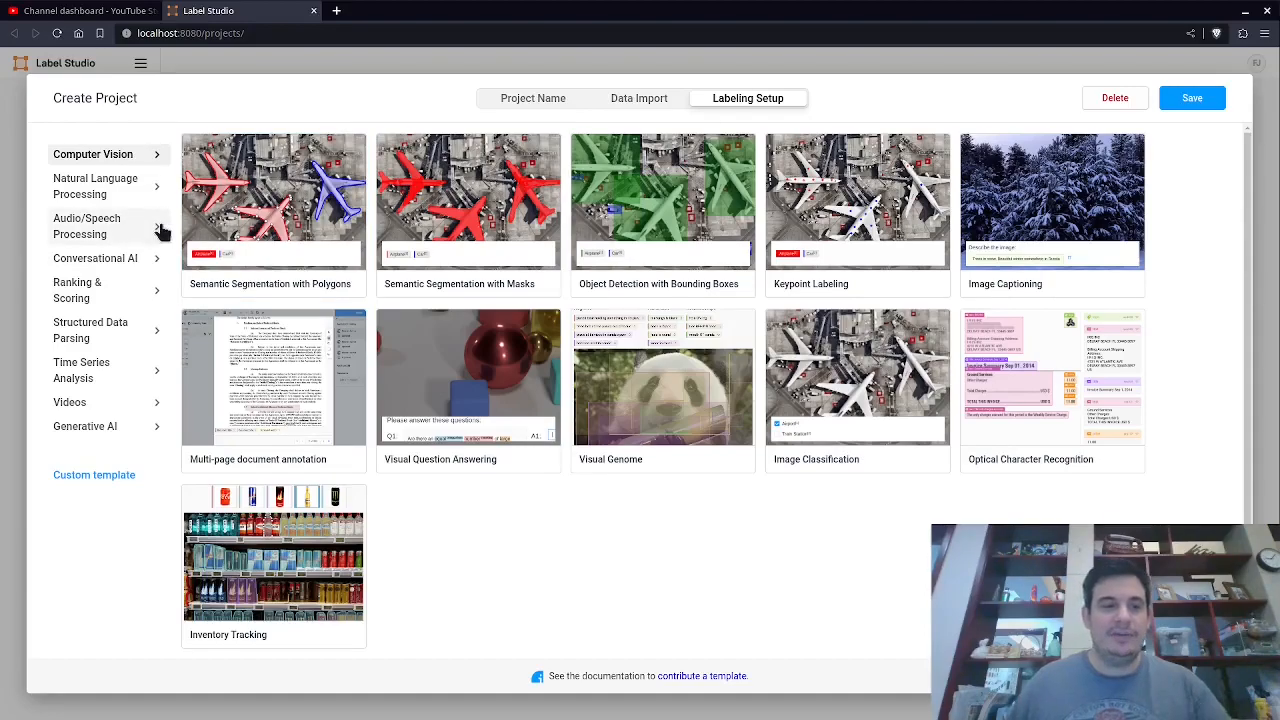
left_click(125, 240)
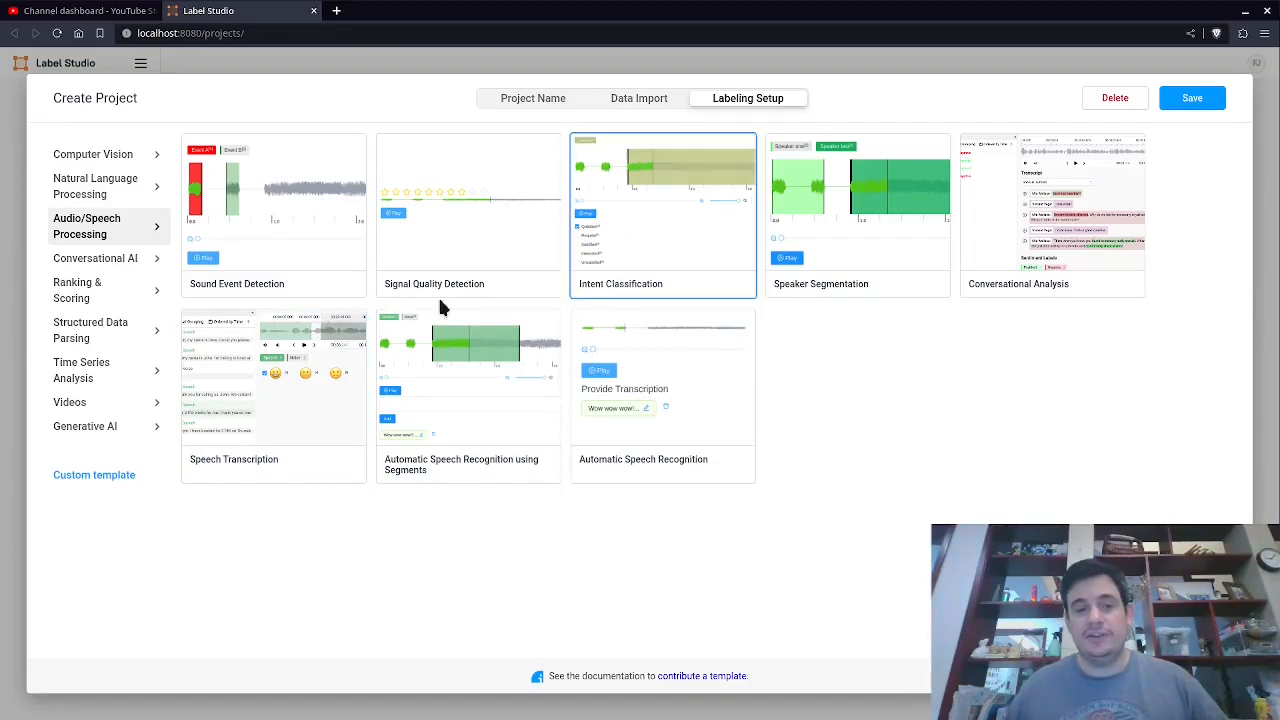
left_click(123, 202)
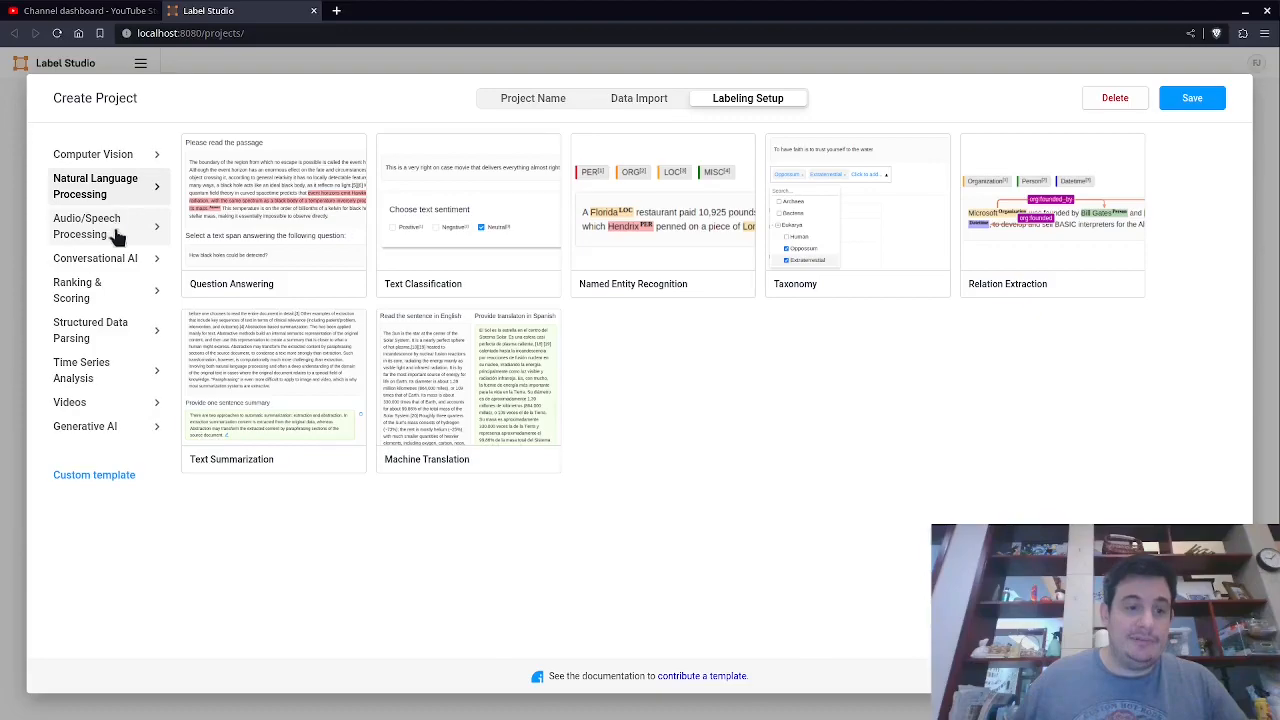
left_click(66, 404)
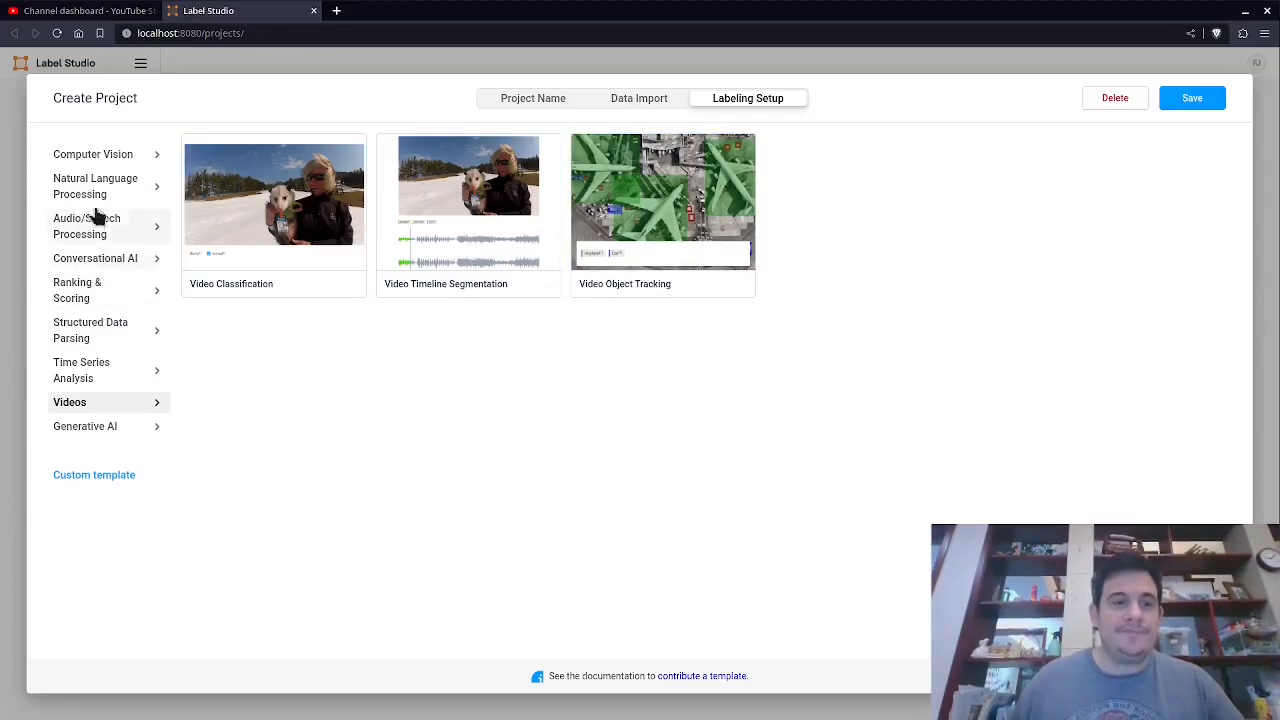
left_click(110, 157)
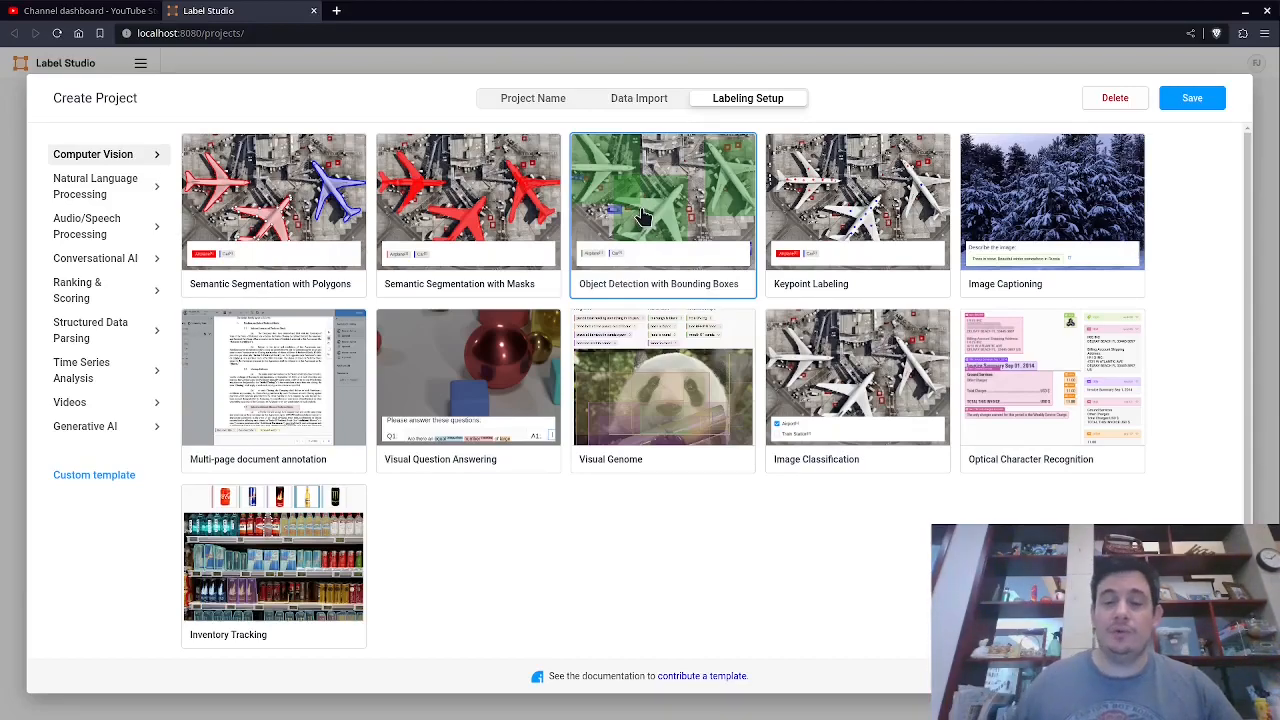
Choose the Object Detection with Bounding Boxes template and delete its Airplane and Car labels.
left_click(675, 195)
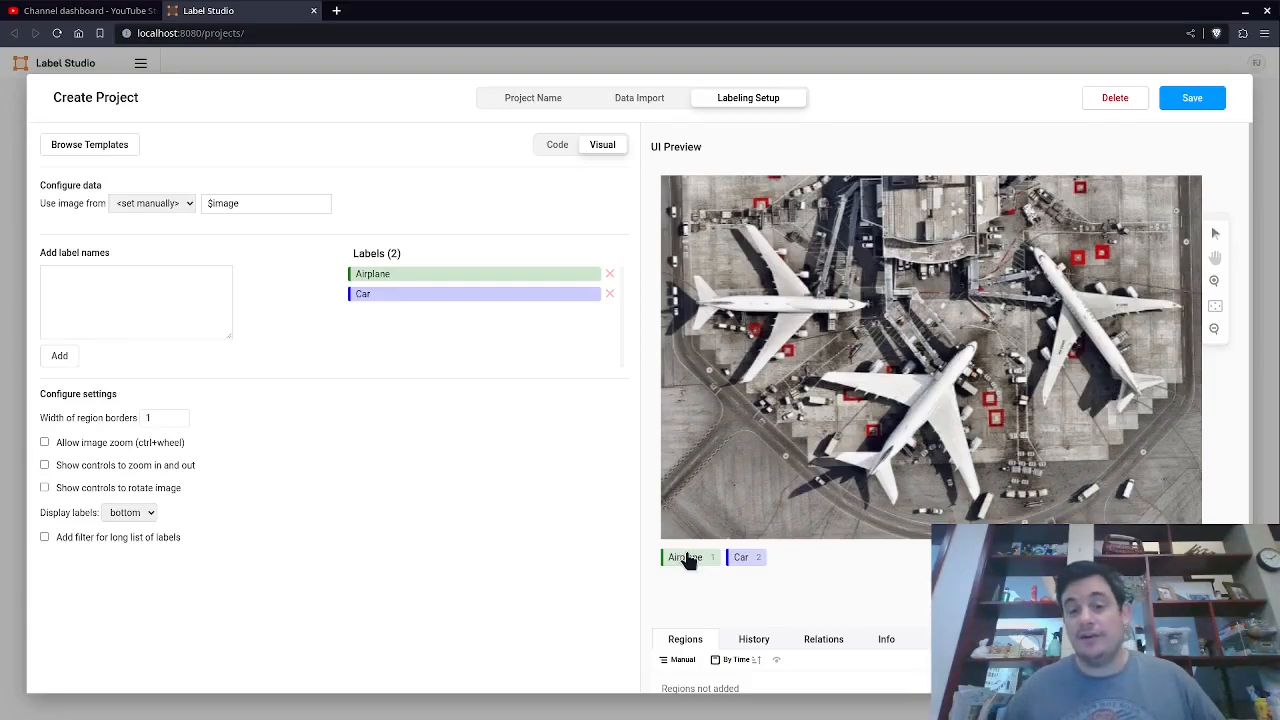
left_click(608, 275)
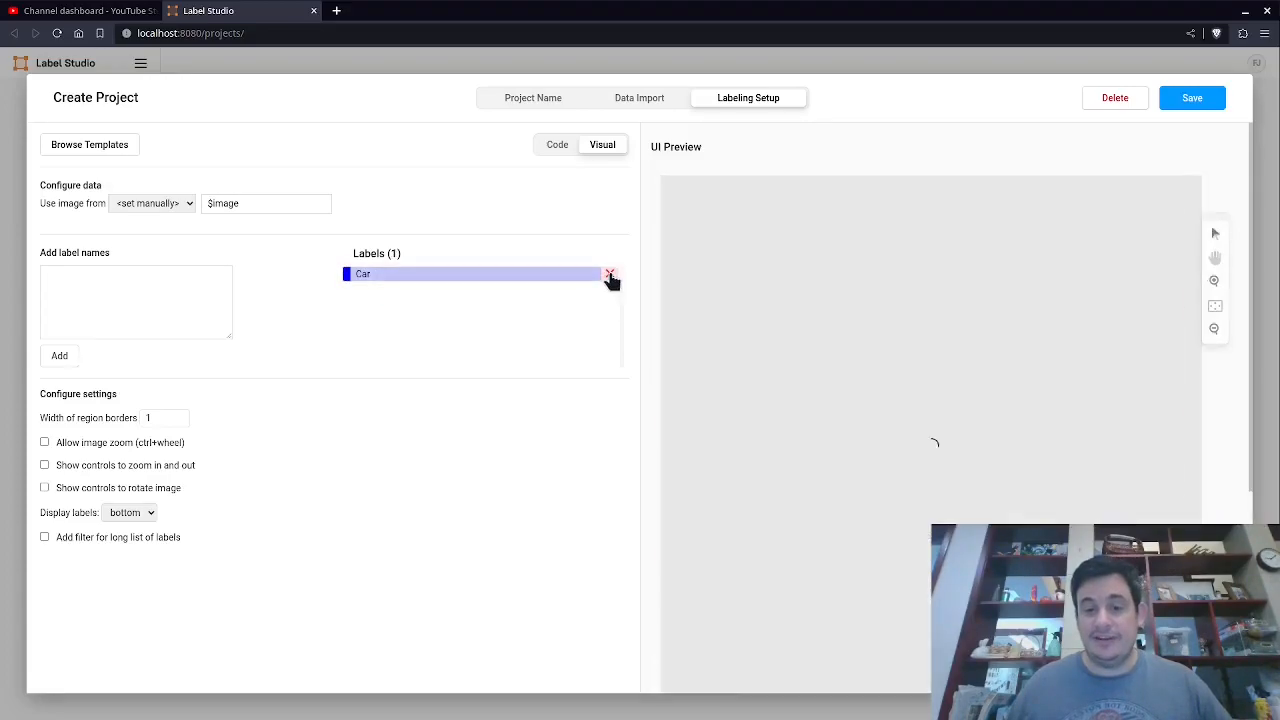
left_click(610, 275)
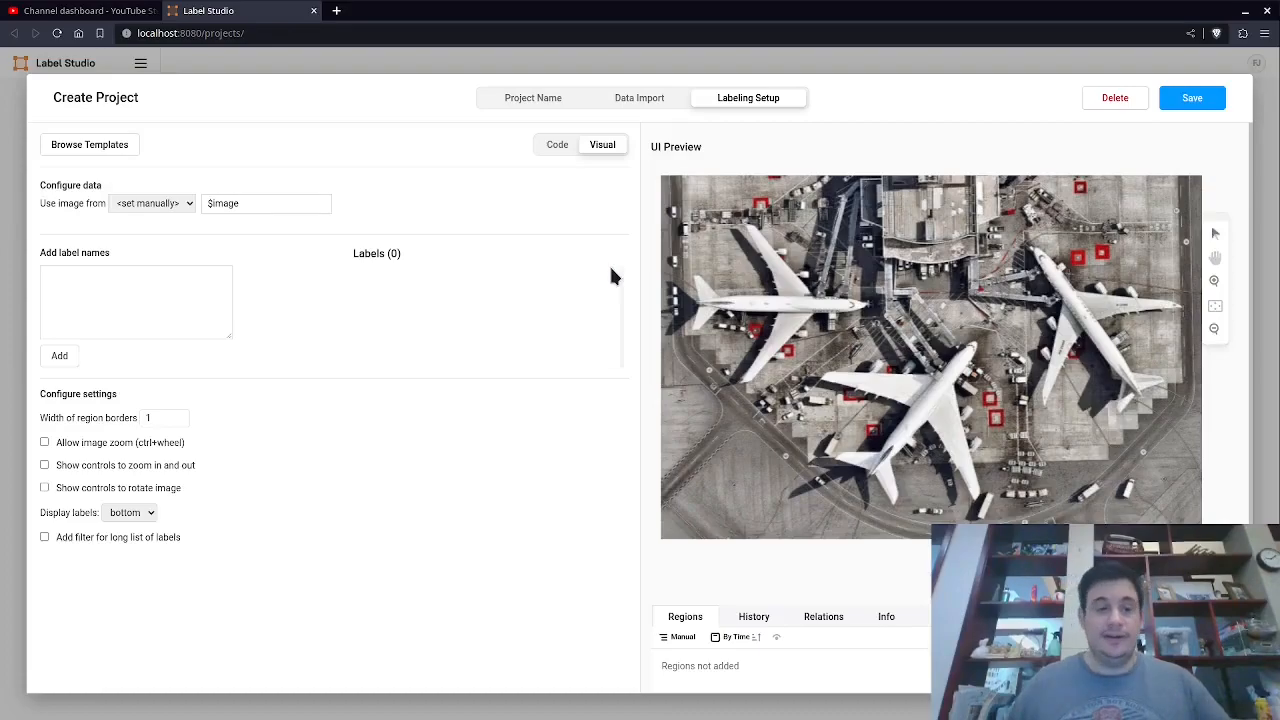
Enable image zoom, zoom controls, rotate controls and the filter for long label lists, keeping labels displayed at bottom.
left_click(150, 305)
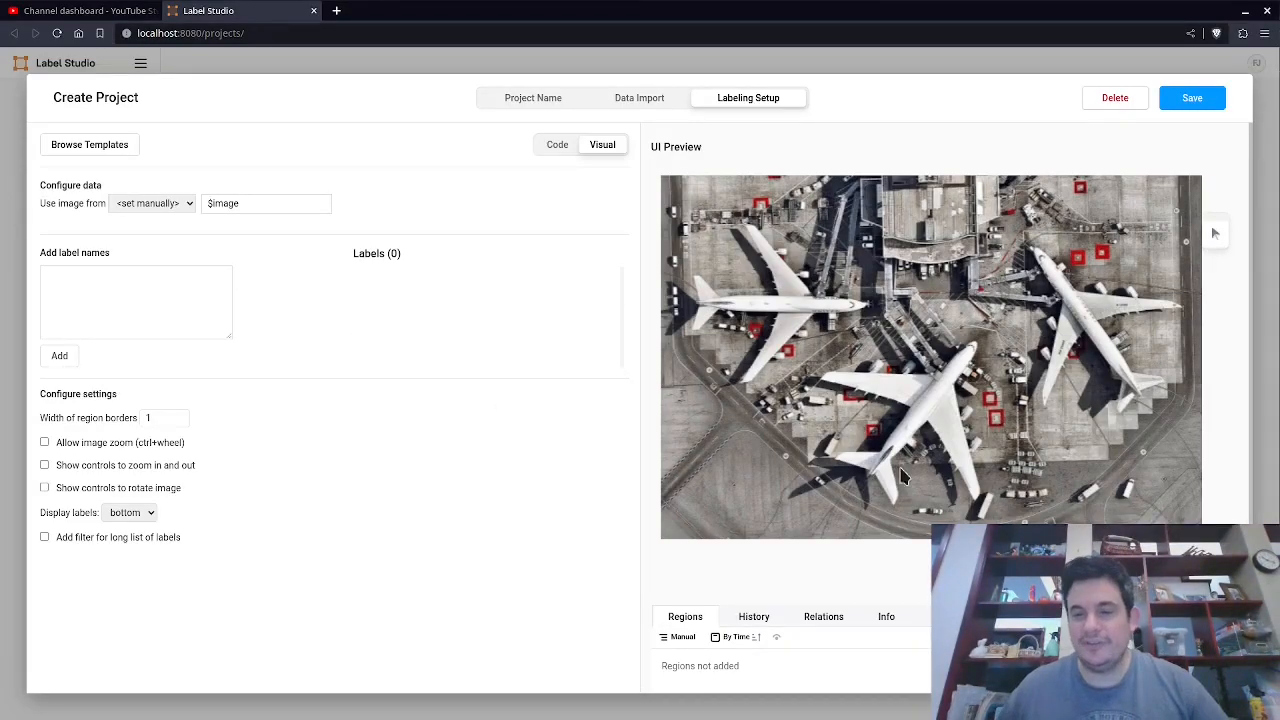
scroll(900, 468, "down", 1)
scroll(896, 432, "up", 1)
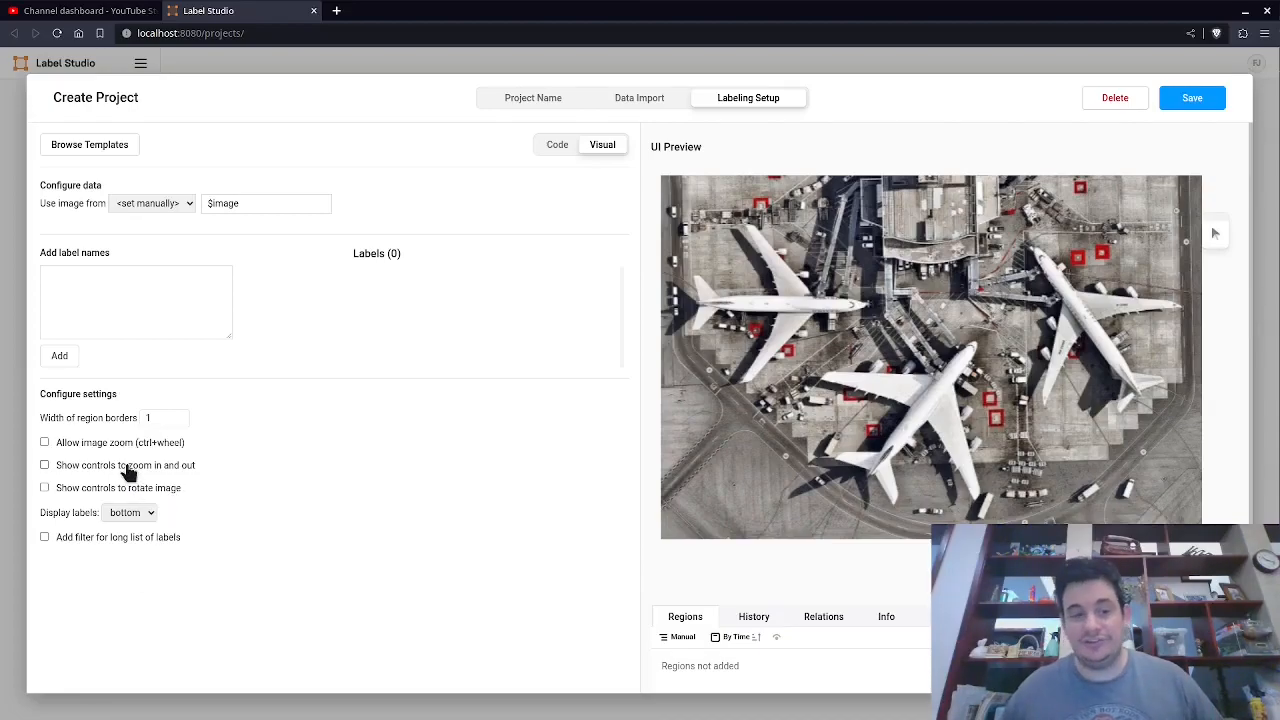
left_click(75, 446)
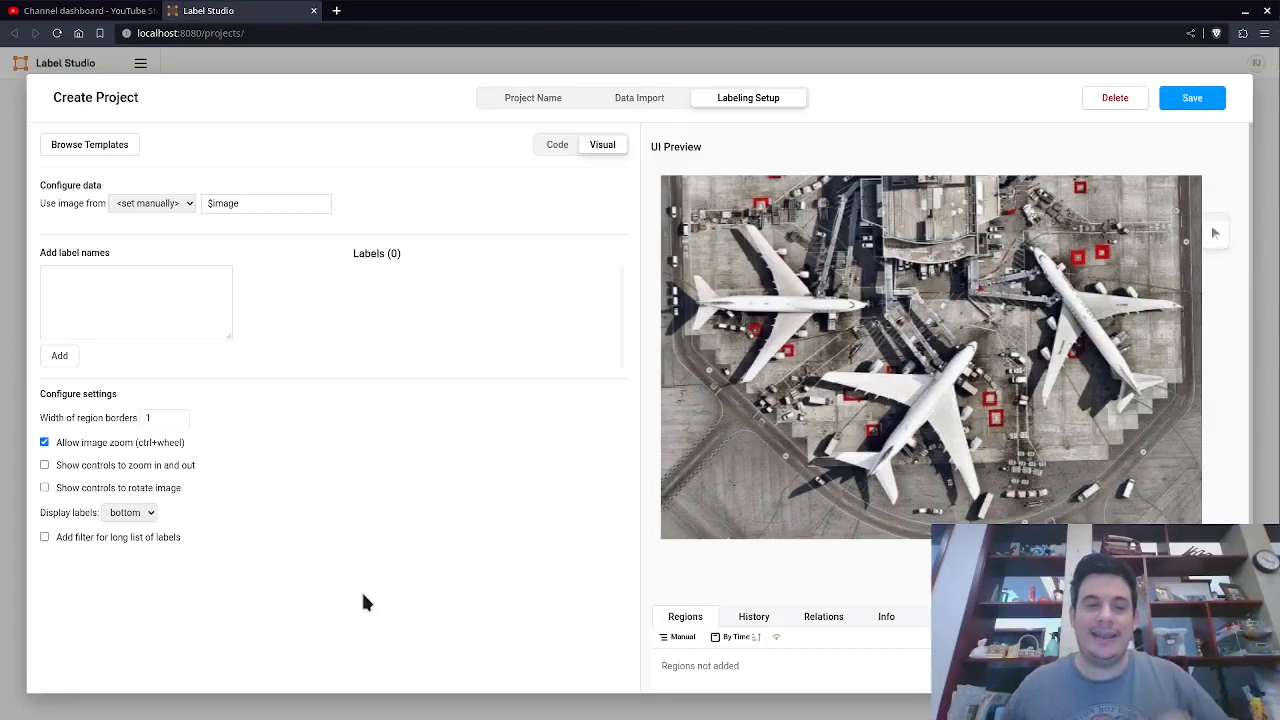
left_click(107, 475)
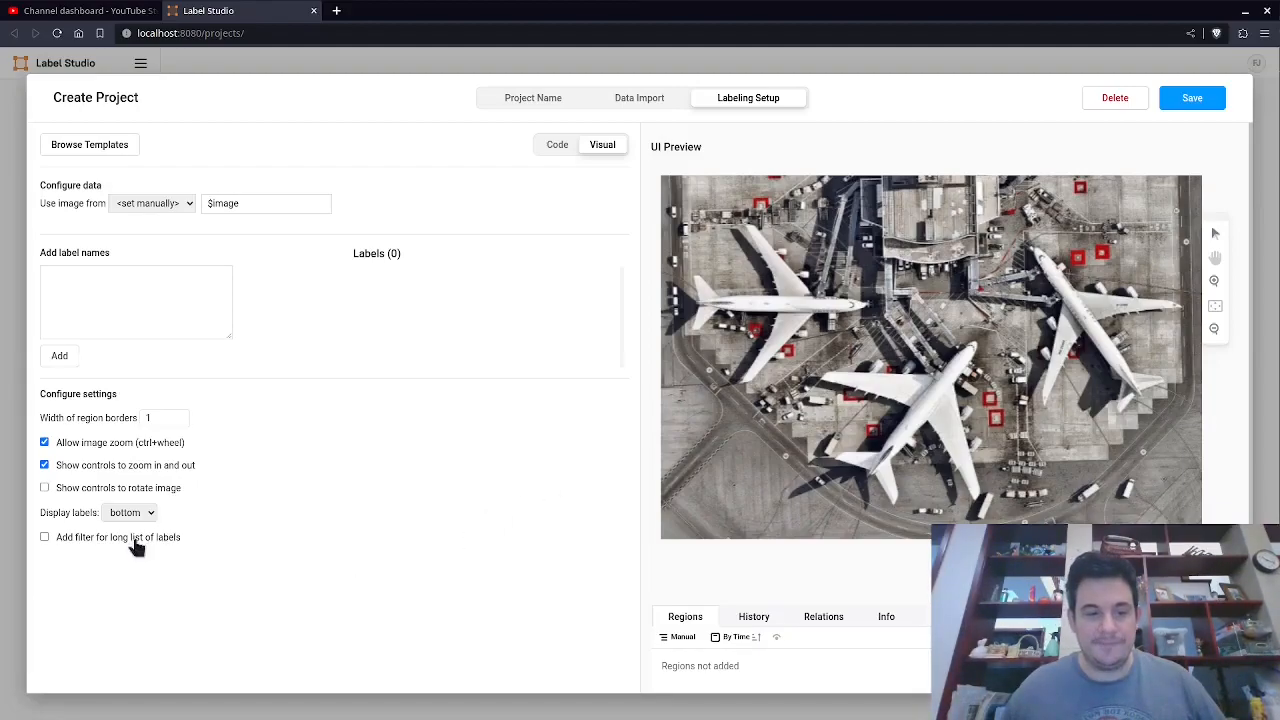
left_click(70, 490)
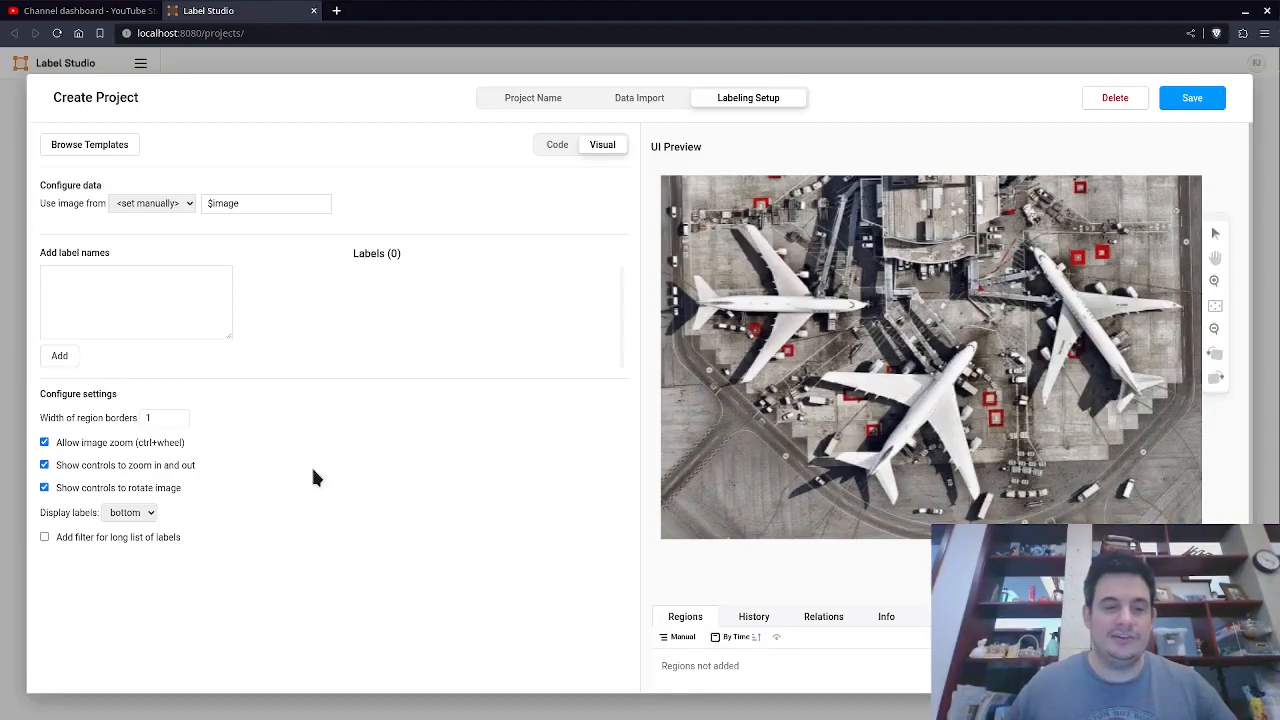
left_click(149, 513)
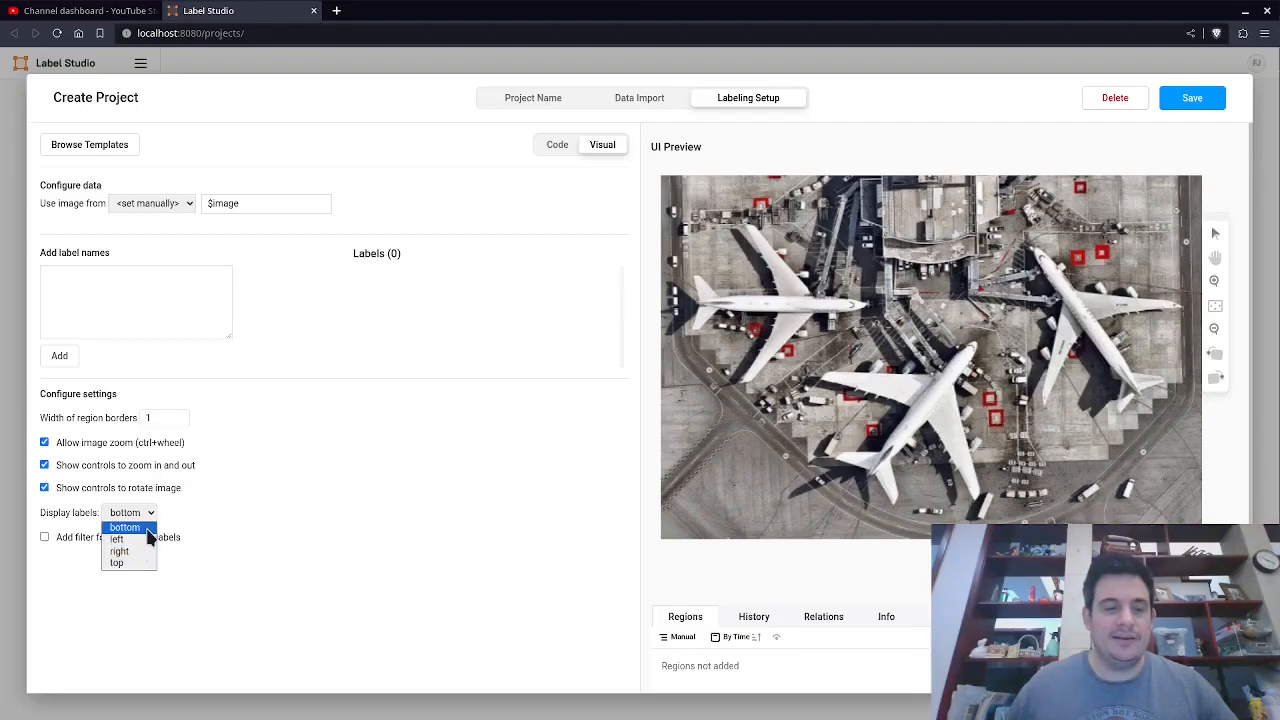
left_click(148, 516)
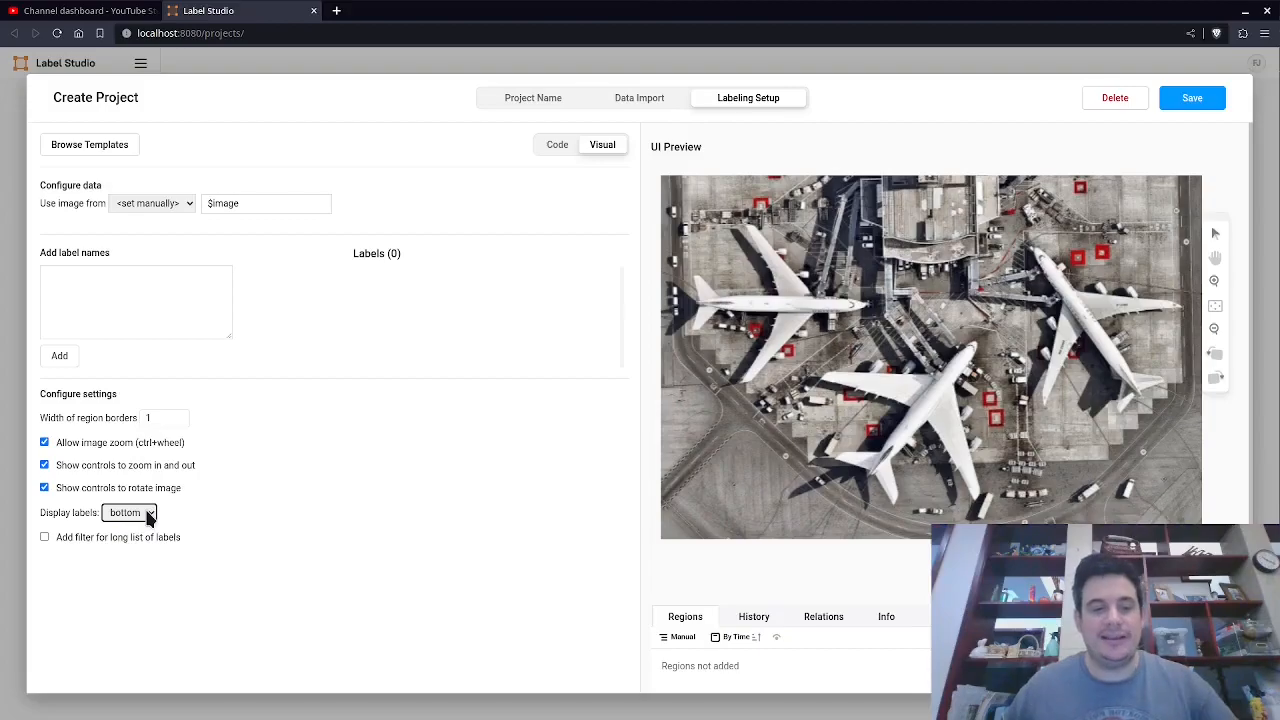
left_click(63, 541)
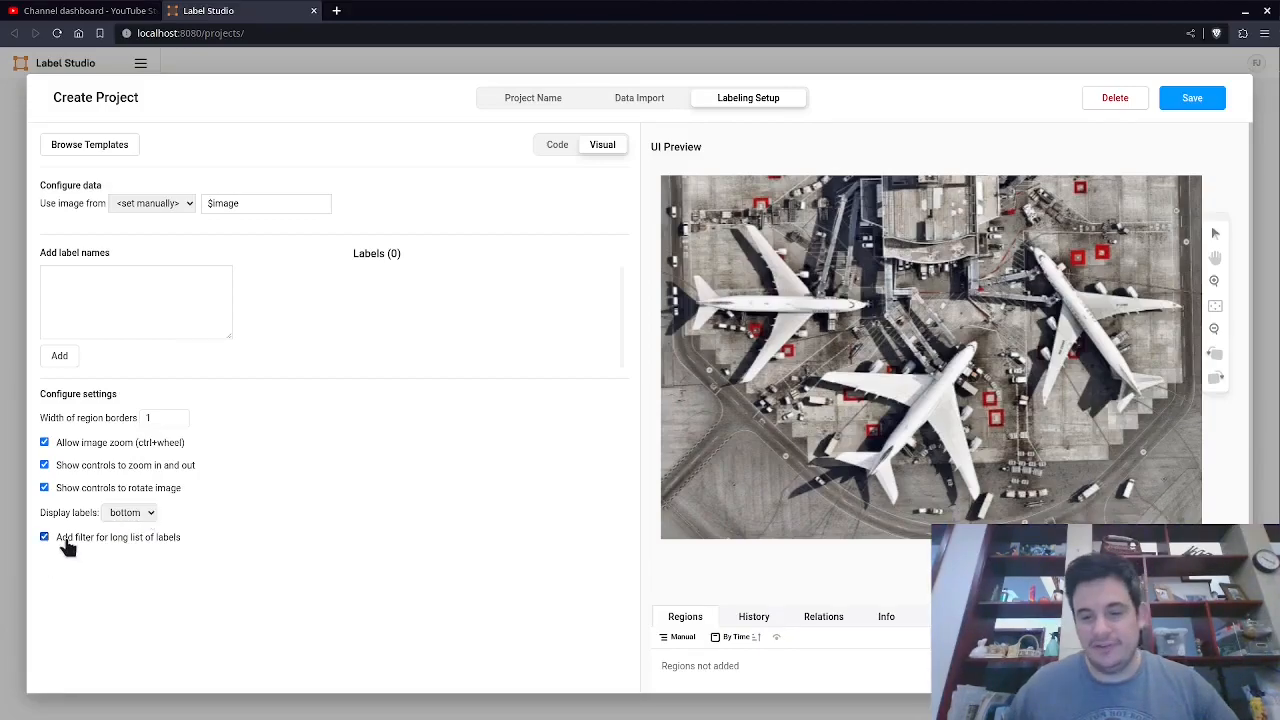
Open frame 1000.png in the image viewer to review which objects need labels.
left_click(705, 545)
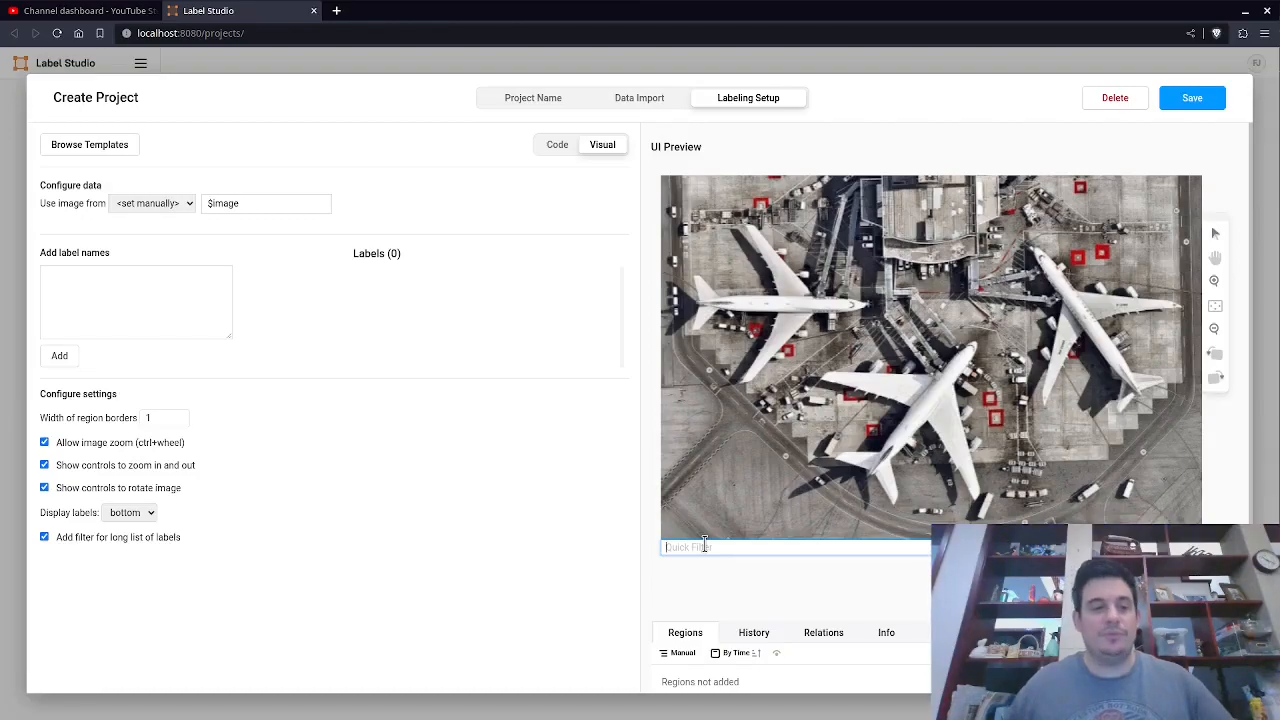
left_click(118, 293)
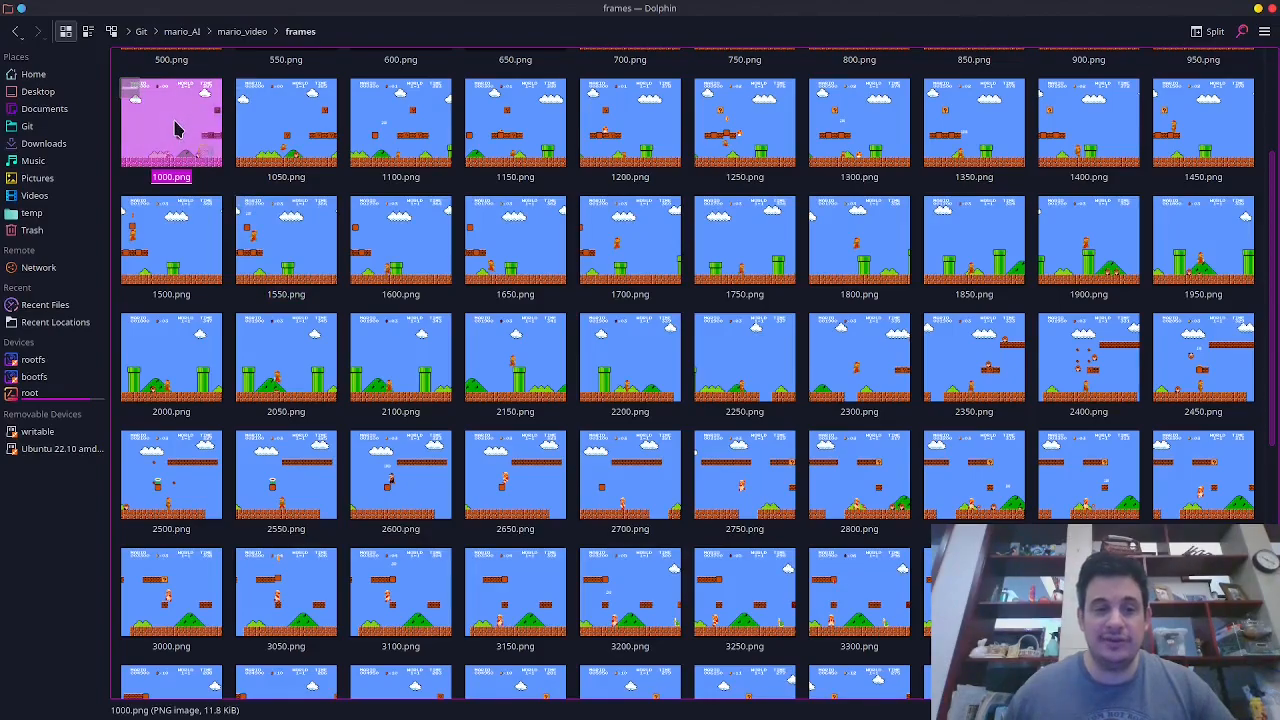
double_click(175, 128)
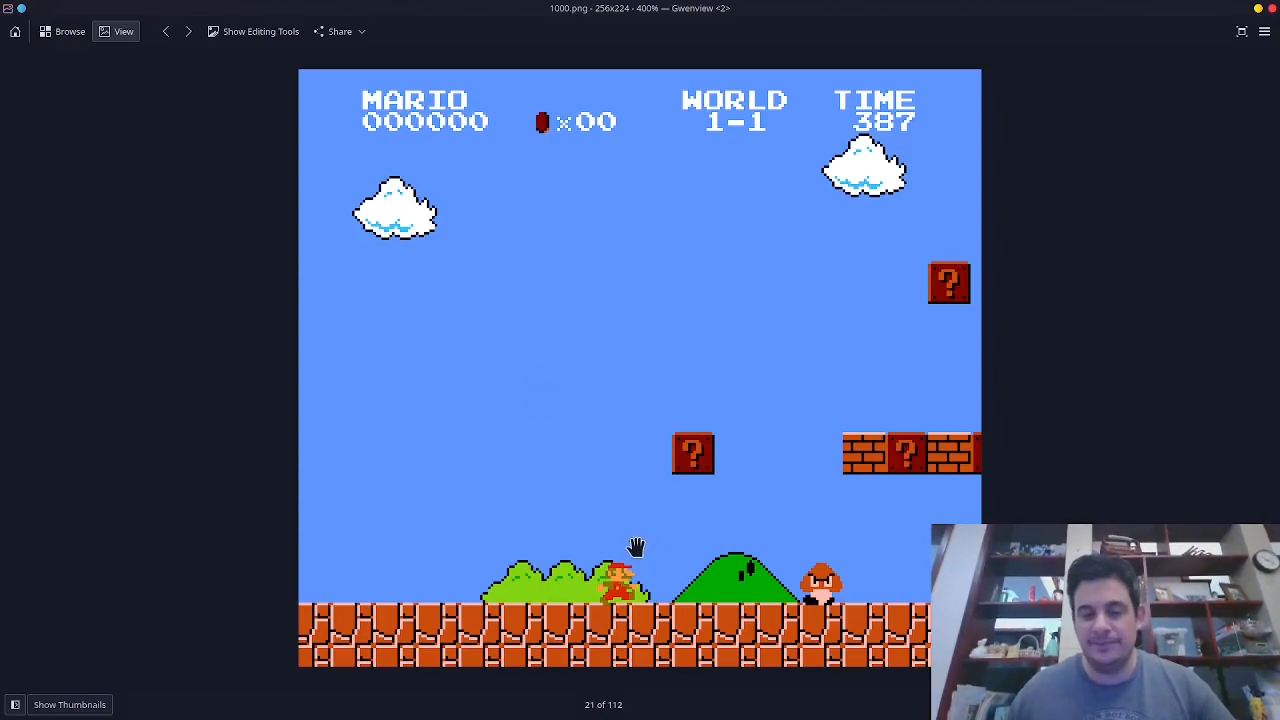
Enter the label names mario-small, mario-big, mario-star and mario-fire, one per line, in the label names box.
key("alt+Tab")
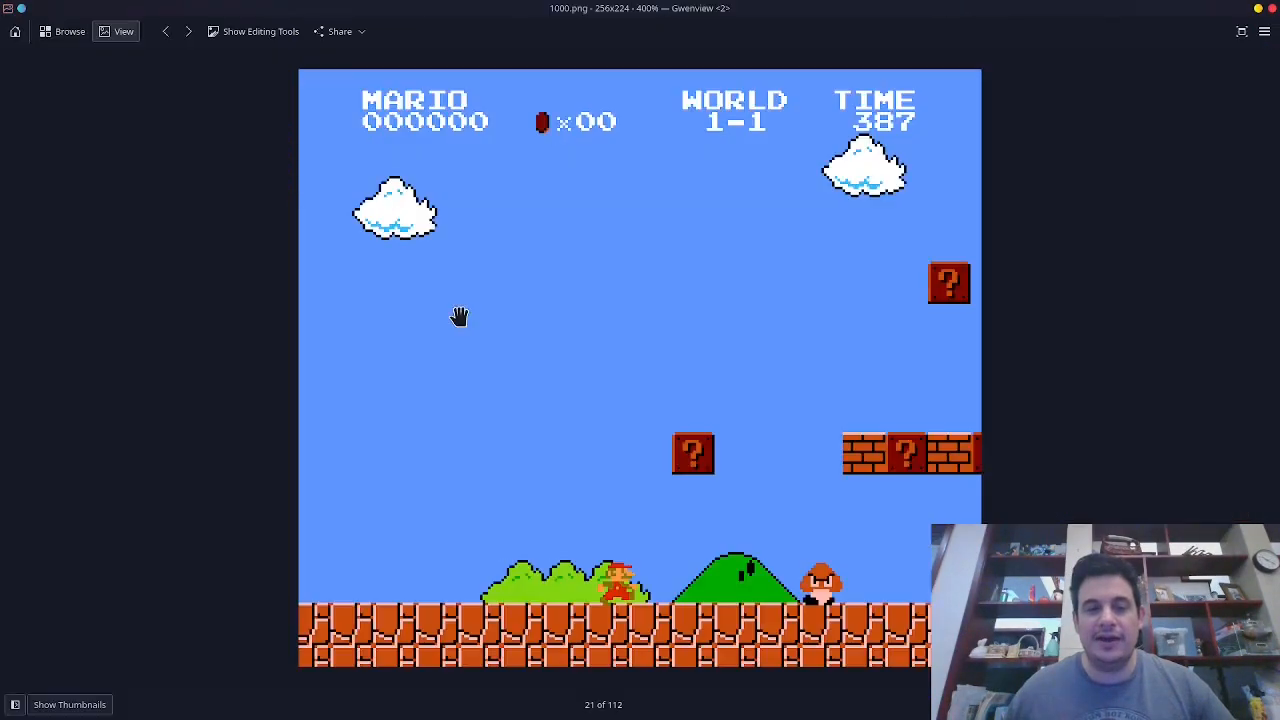
key("alt+Tab")
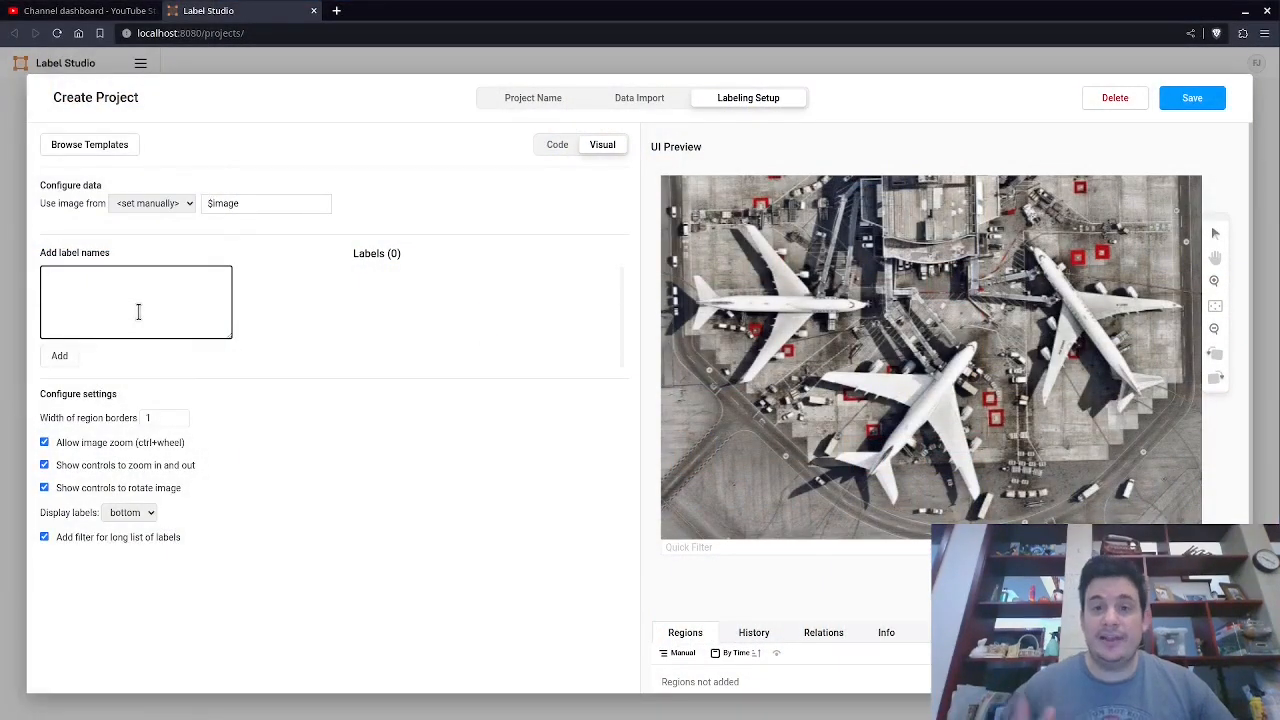
type("mario-small")
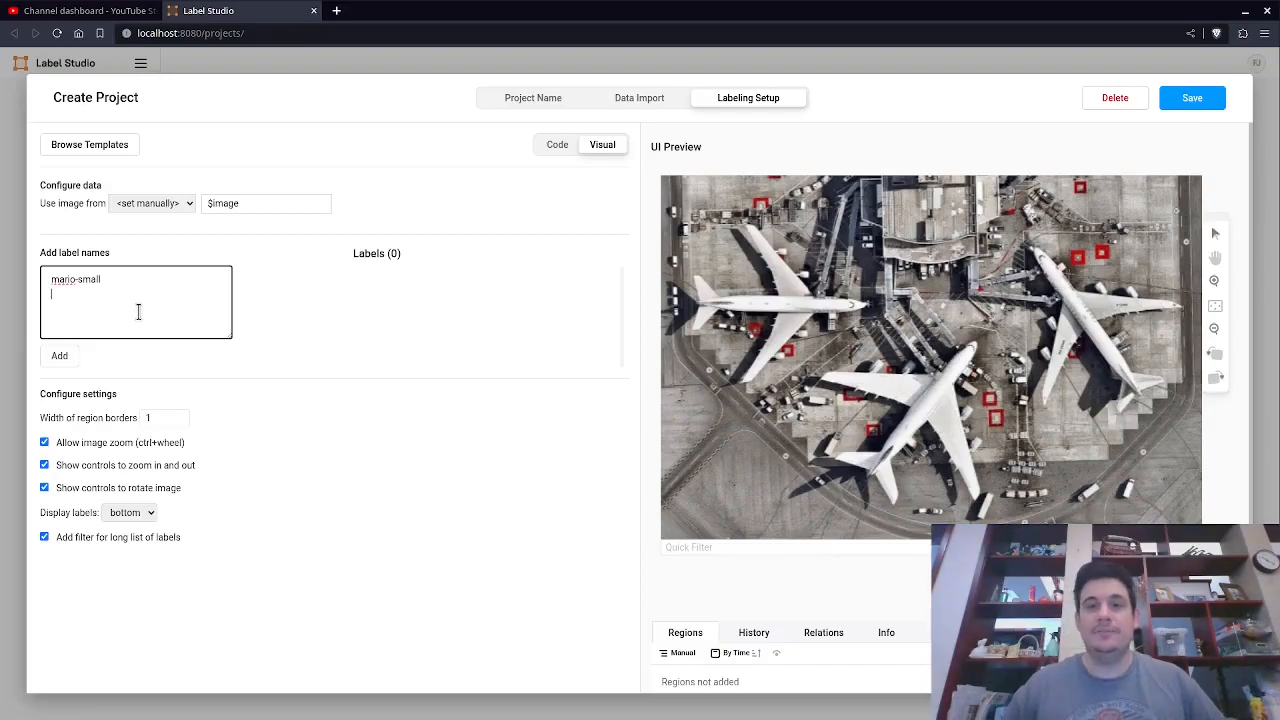
key("Return")
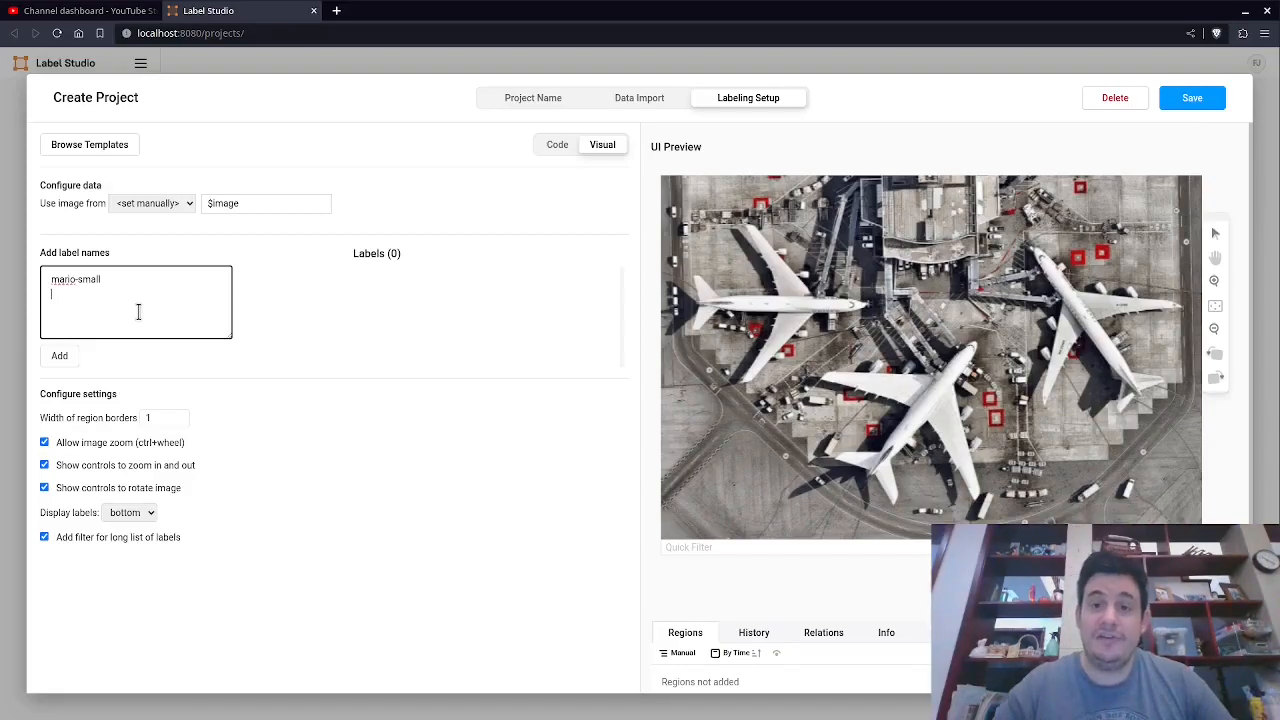
type("mario-big")
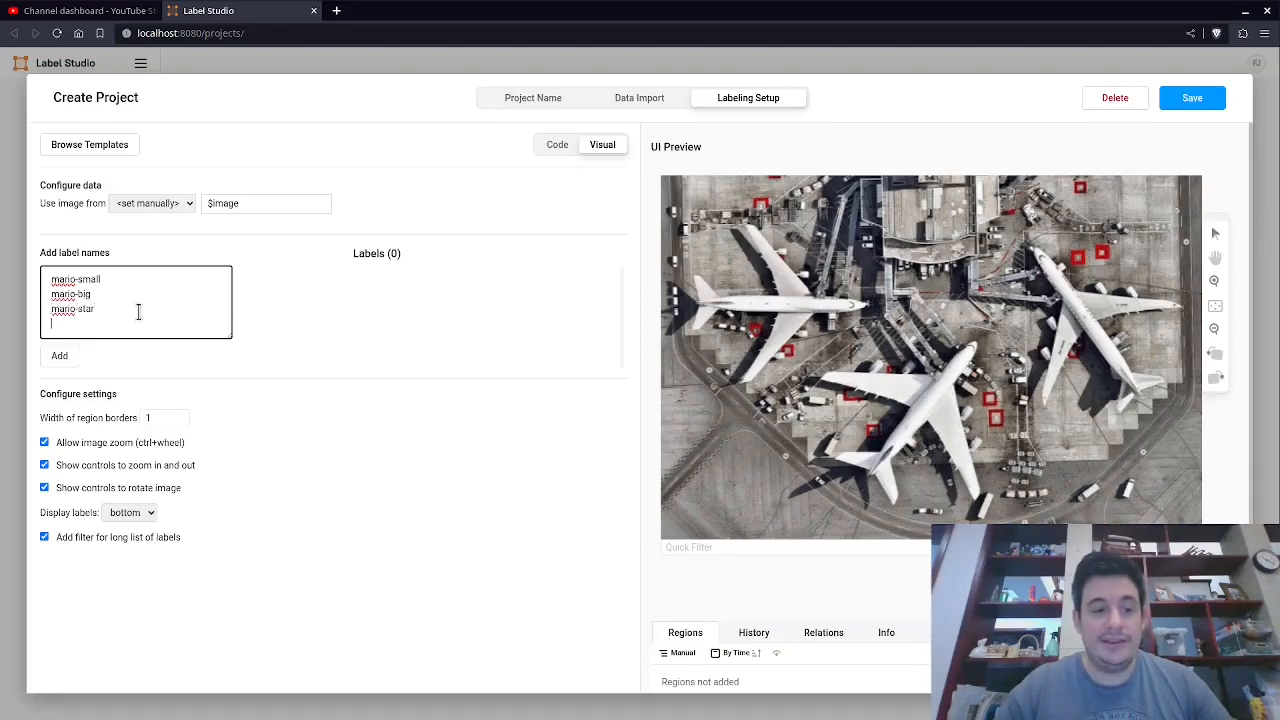
key("Return")
type("mario-fire")
key("Return")
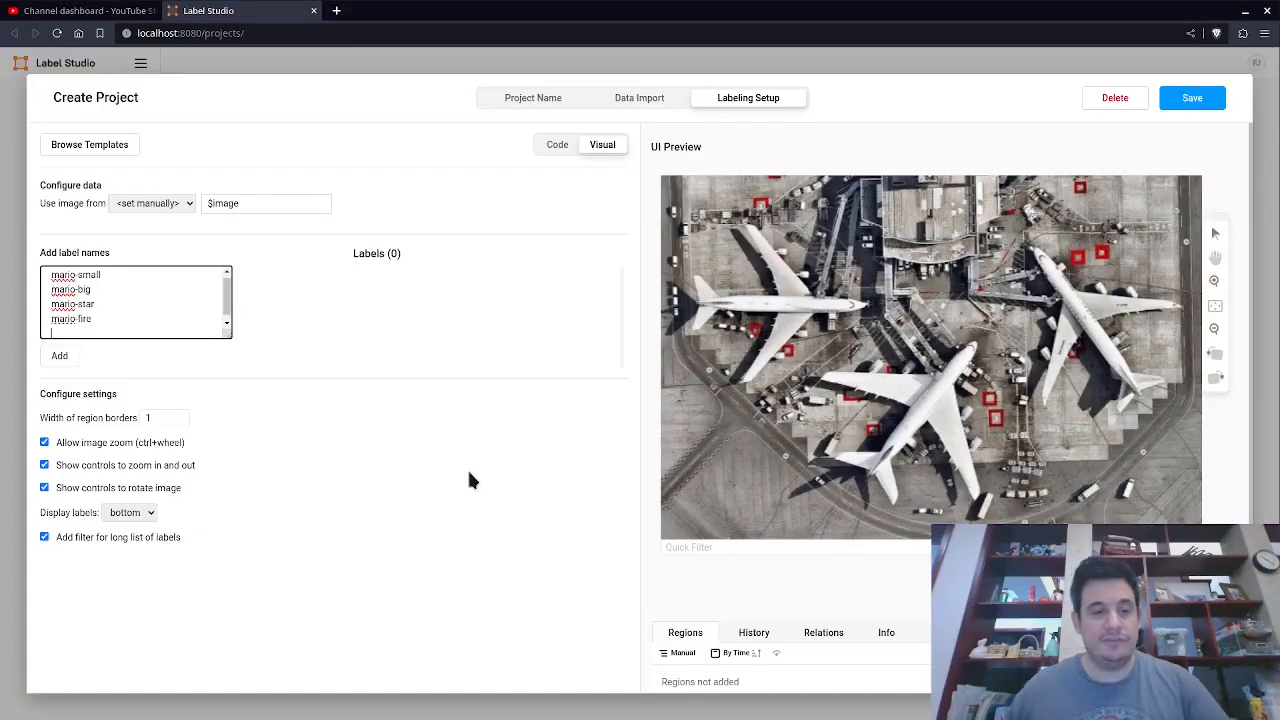
Continue the label list with goomba, question-block, brick-block and ground.
type("goomba")
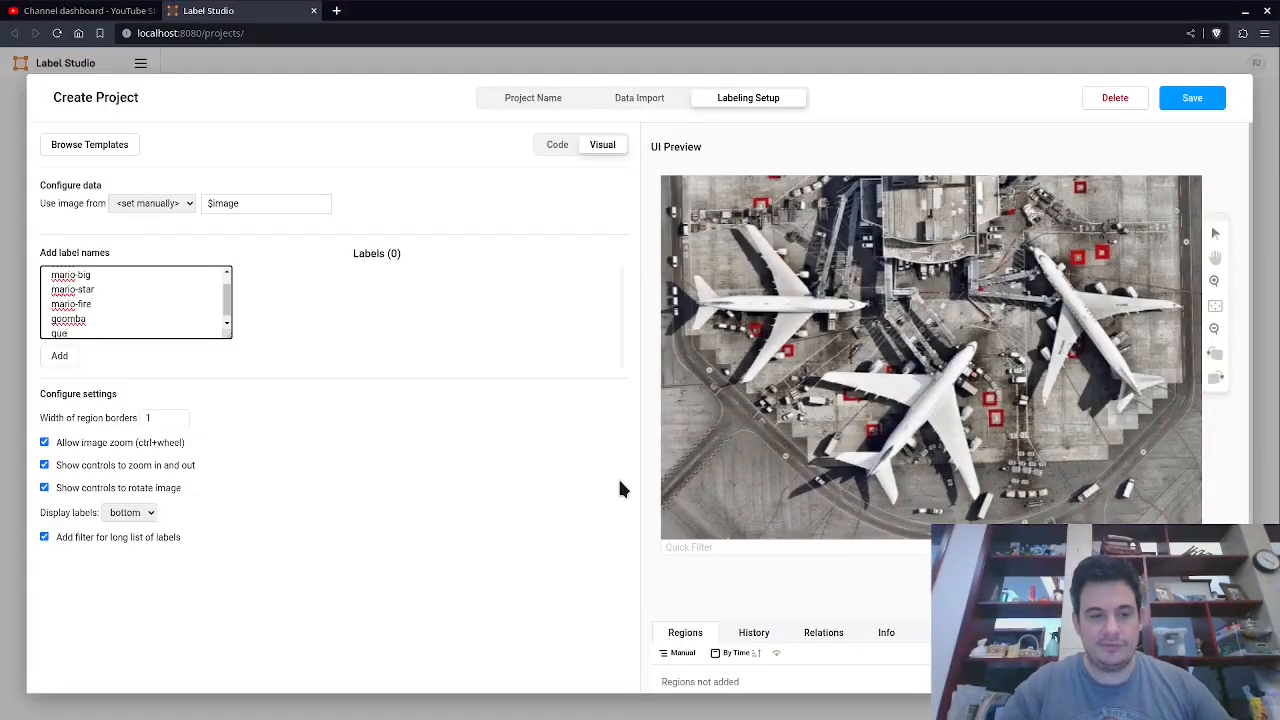
type("-block")
key("Return")
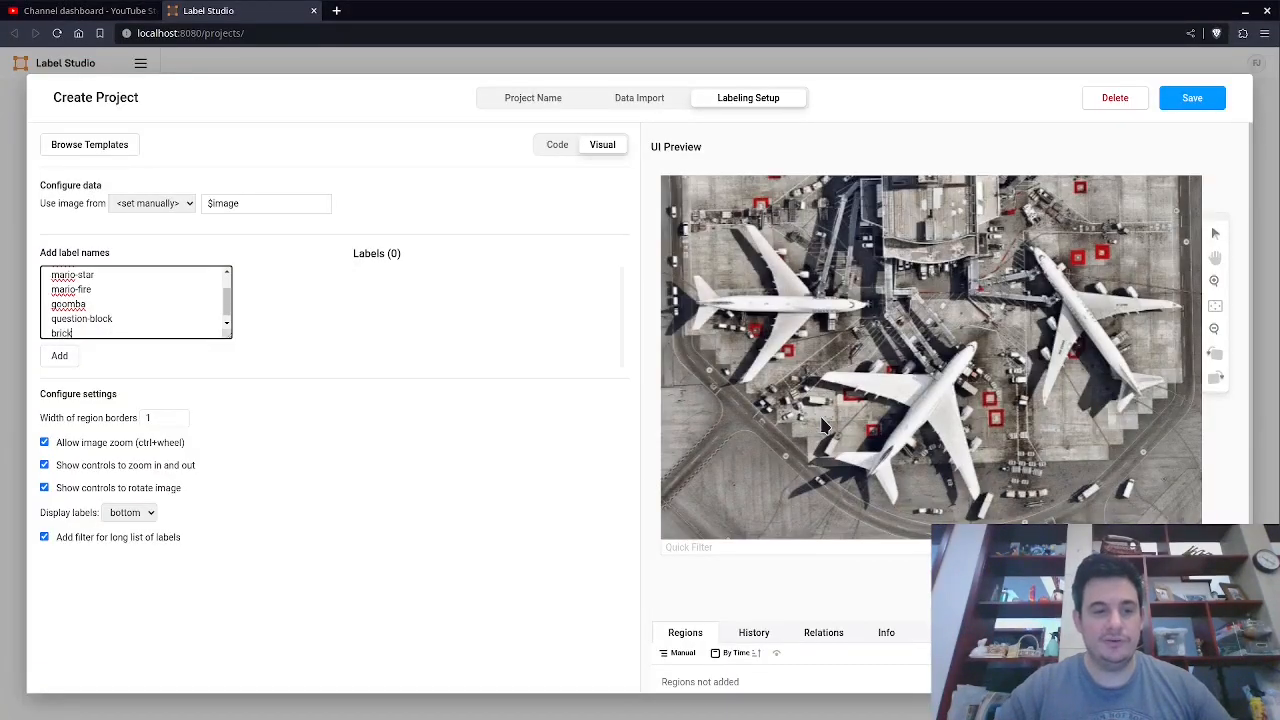
type("brick-bl")
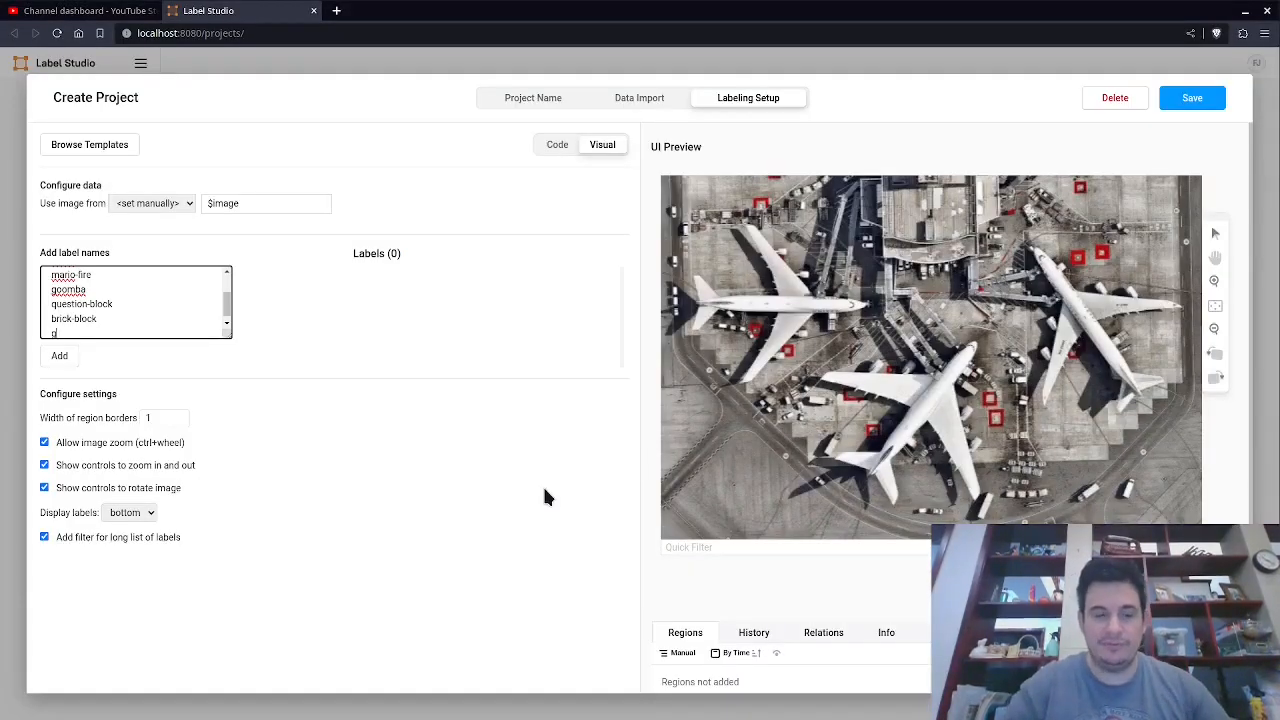
type("round")
key("Return")
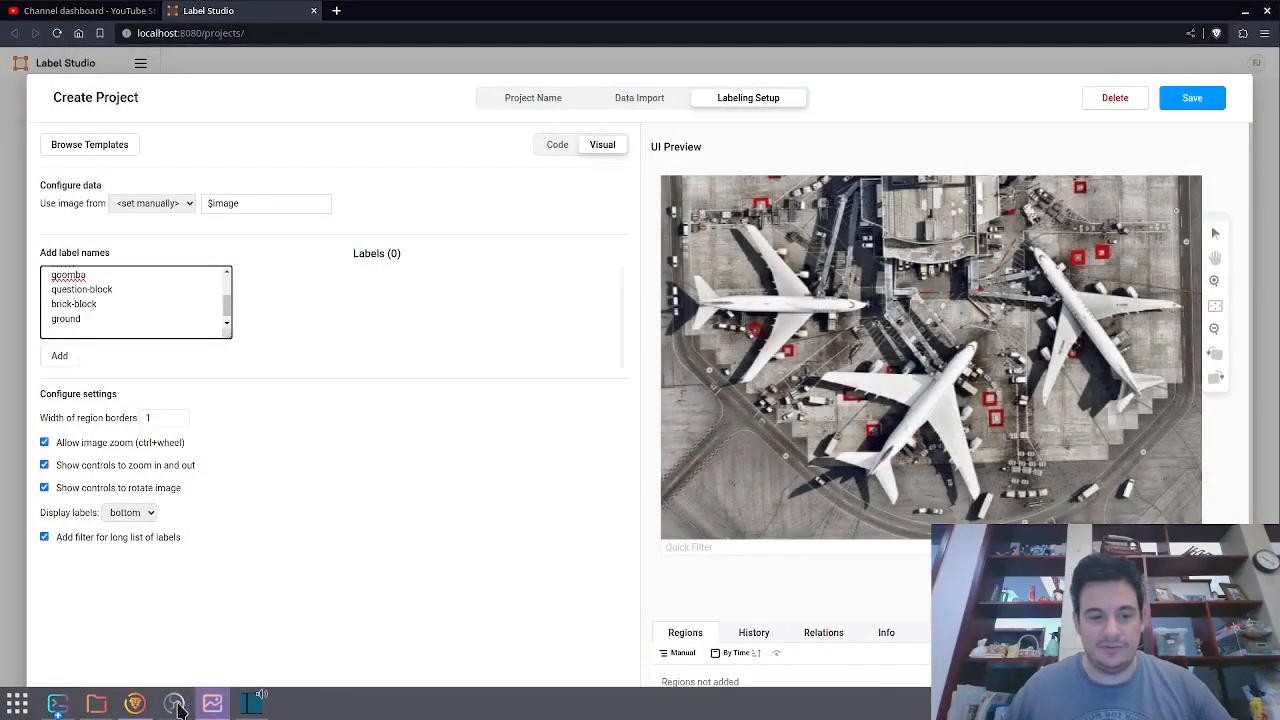
Append the pipe and block label names to the list.
left_click(96, 703)
double_click(414, 266)
scroll(590, 430, "up", 4)
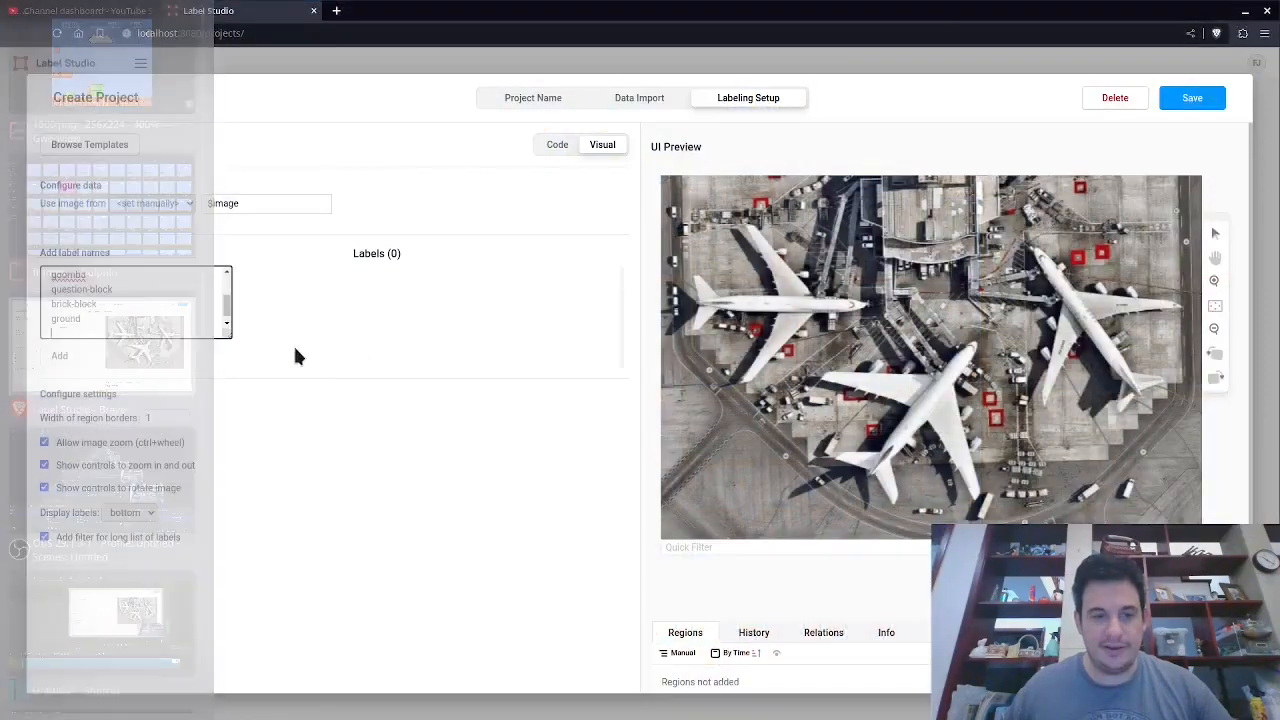
type("pipe")
key("Return")
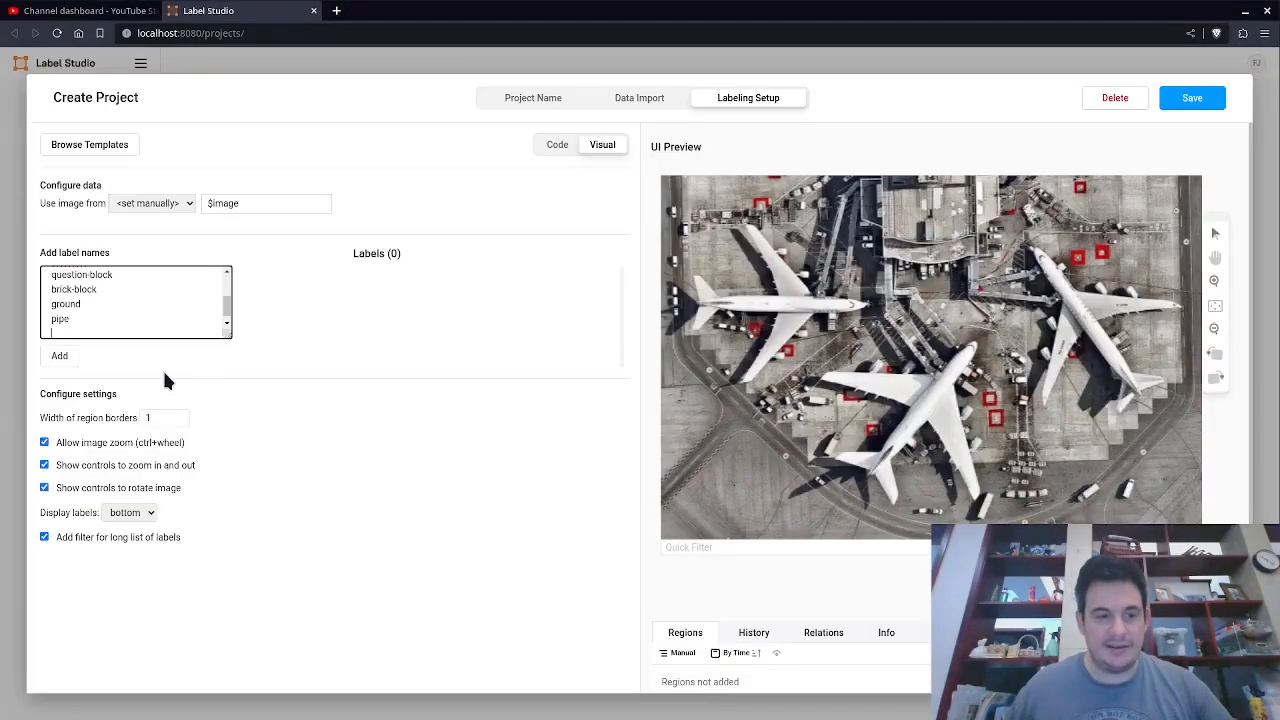
type("block")
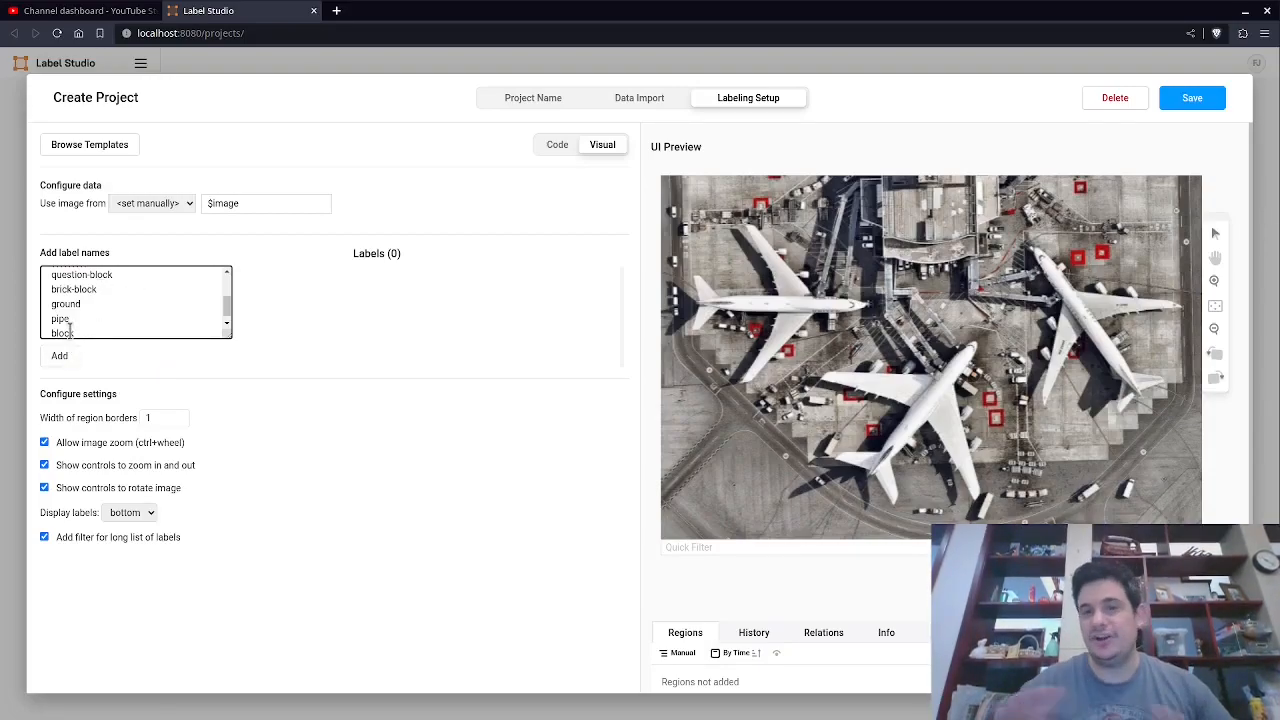
Open frame 2550.png from the frames folder to check which other objects need labels.
key("alt+Tab")
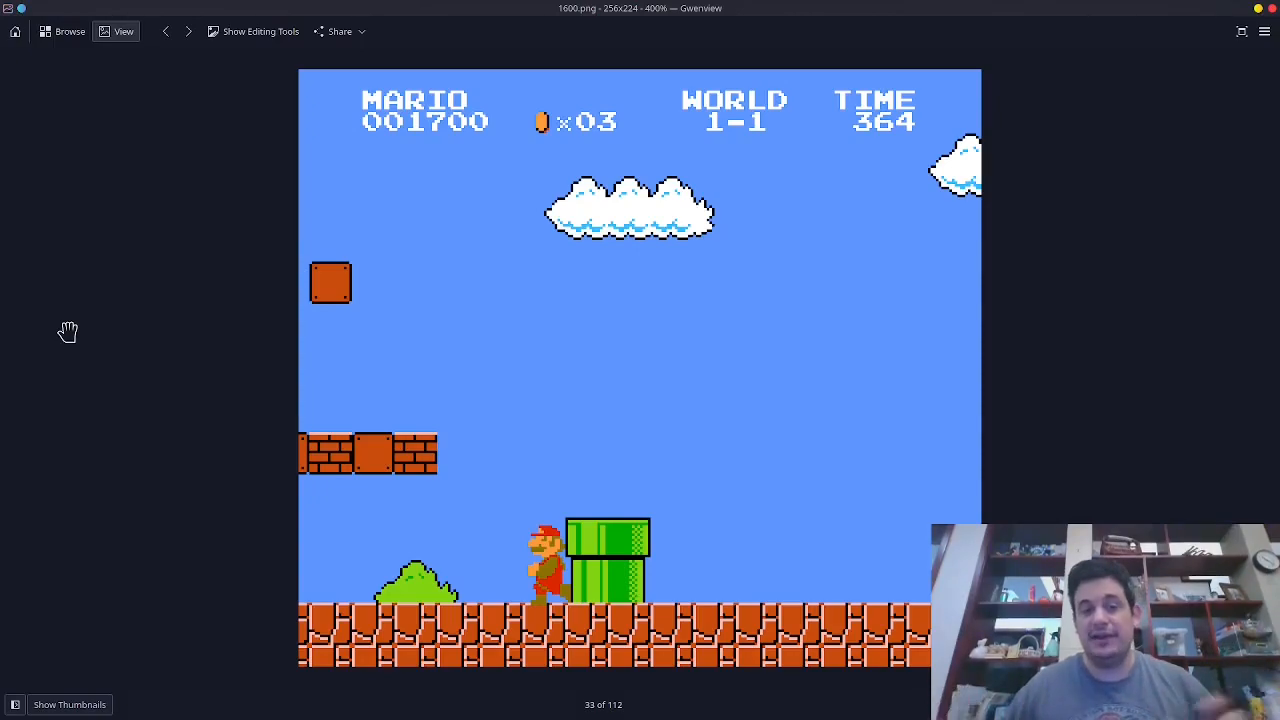
left_click(1272, 8)
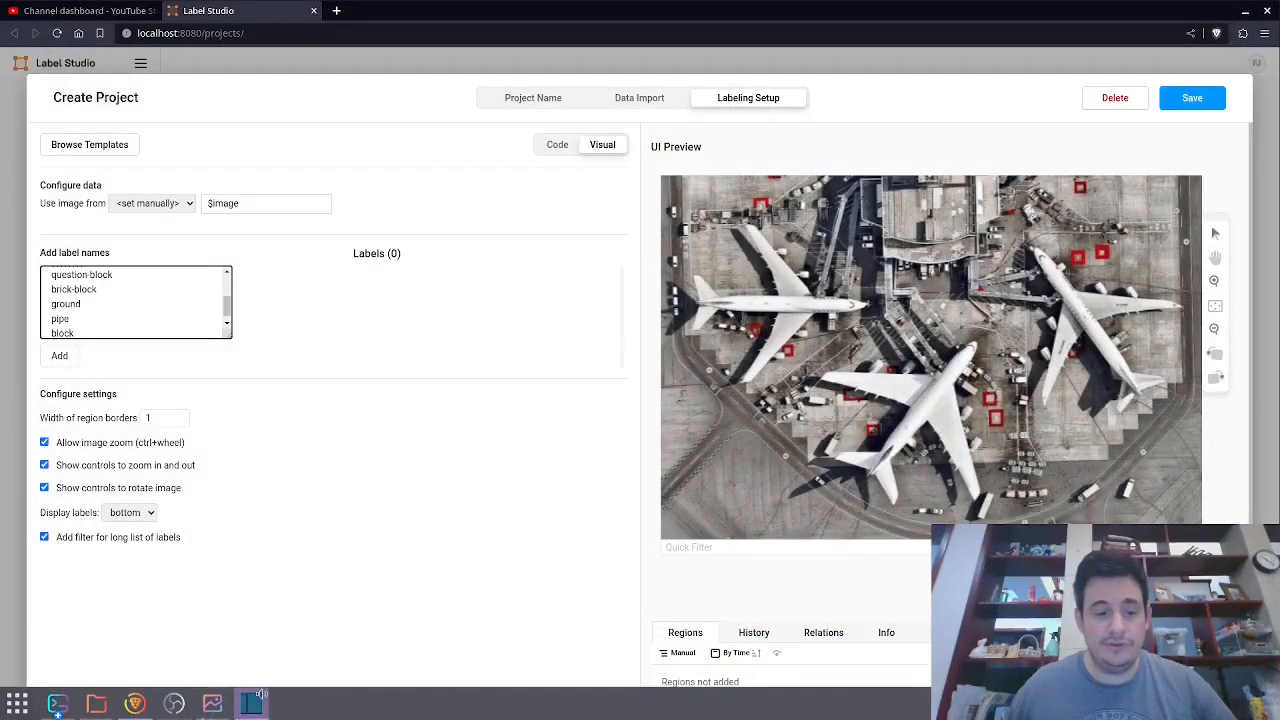
left_click(96, 704)
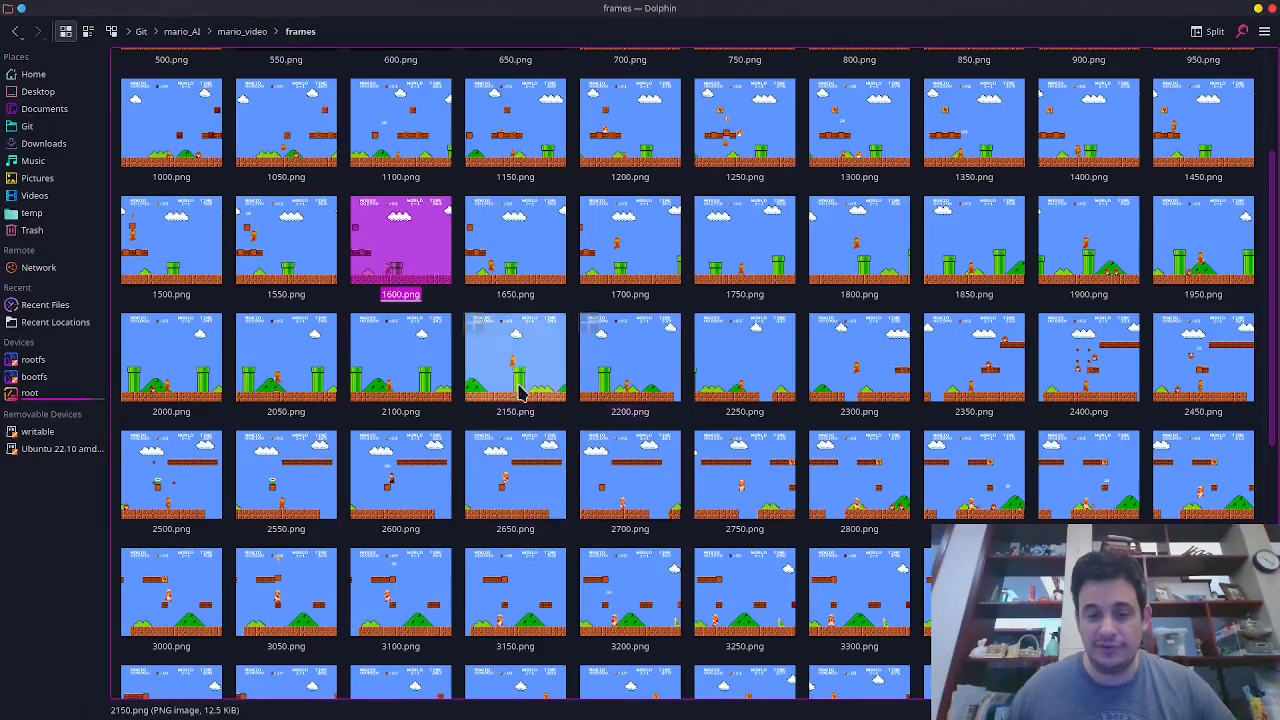
double_click(278, 490)
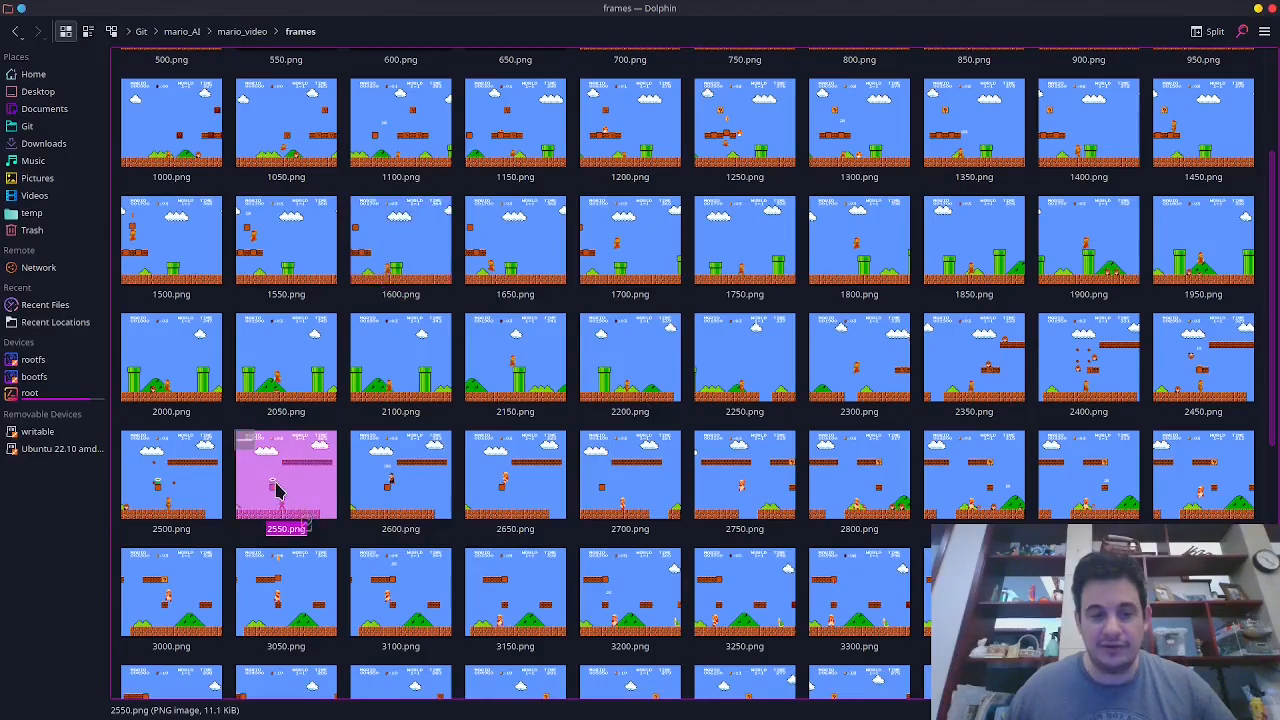
key("ctrl+q")
key("alt+Tab")
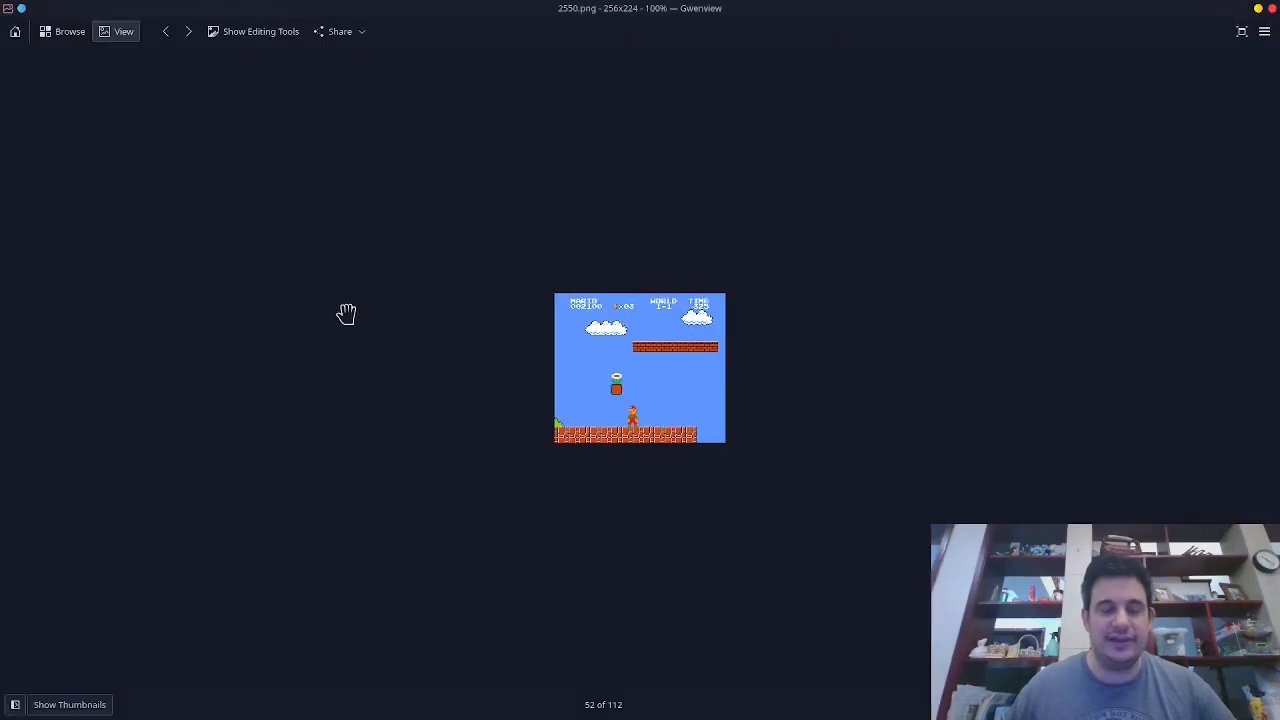
key("alt+Tab")
key("alt+Tab")
Add the mushroom, fireflower and star label names to the list.
key("Return")
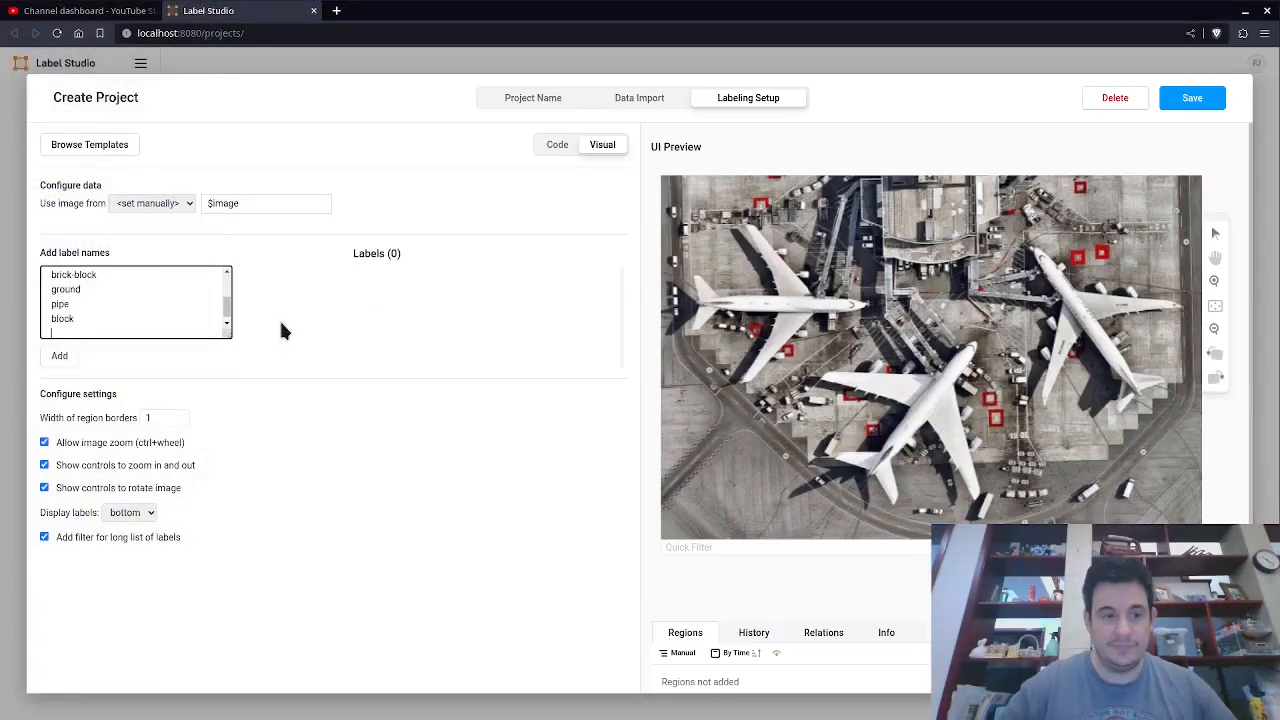
type("mushroom")
key("Return")
type("fireflower")
key("Return")
type("star")
key("Return")
Add the turtle label name and close the image viewer.
key("alt+Tab")
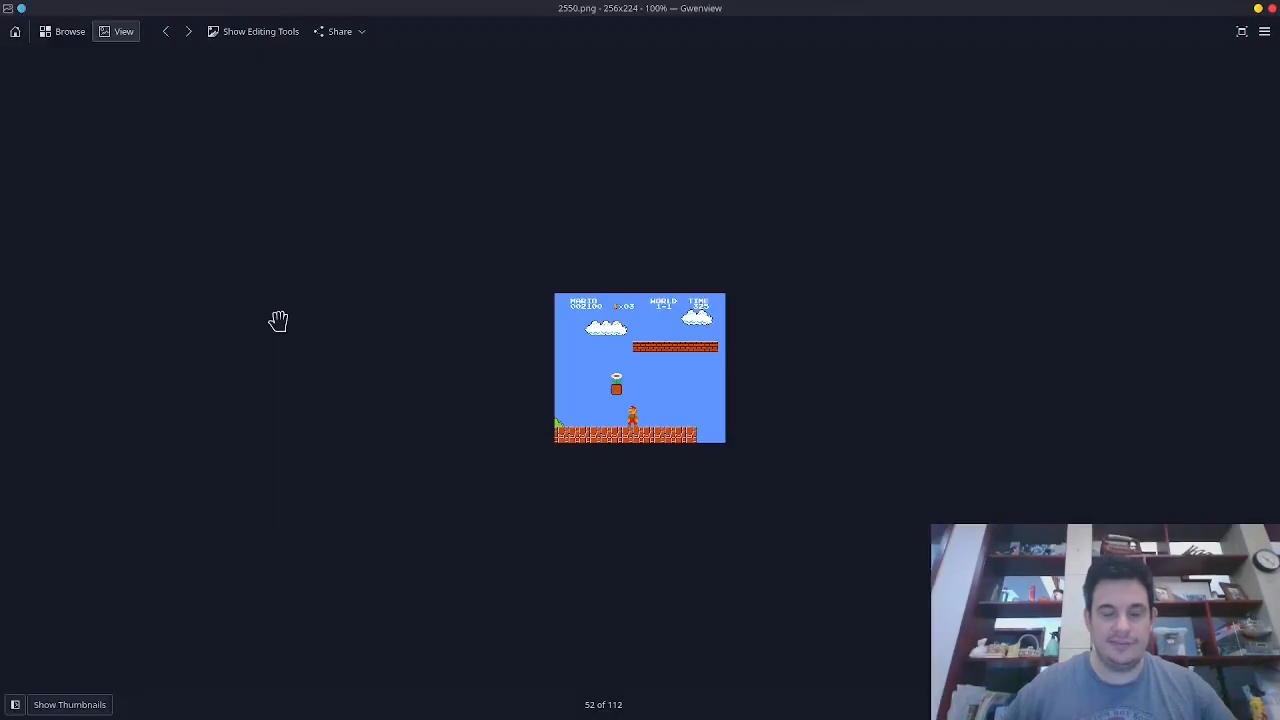
left_click(1271, 8)
type("turtle")
key("alt+Tab")
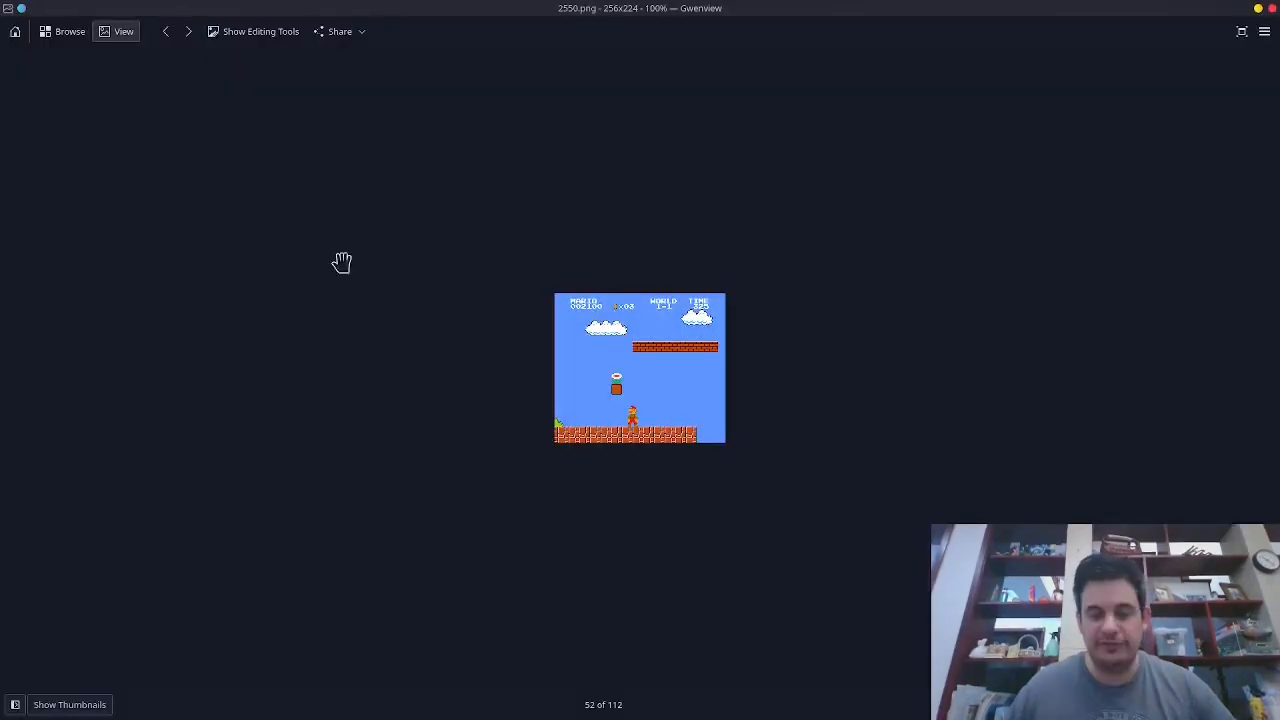
left_click(1271, 9)
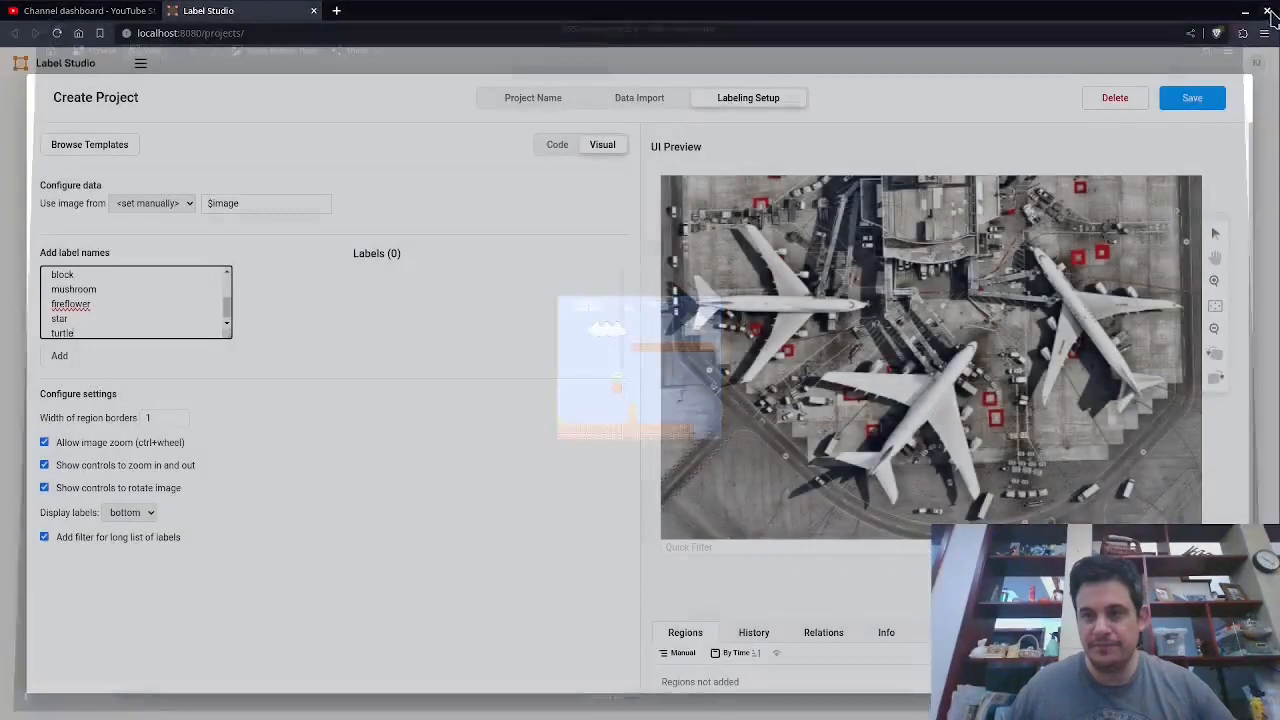
Browse the later frames in the frames folder and open 5000.png to find remaining objects to label.
key("alt+Tab")
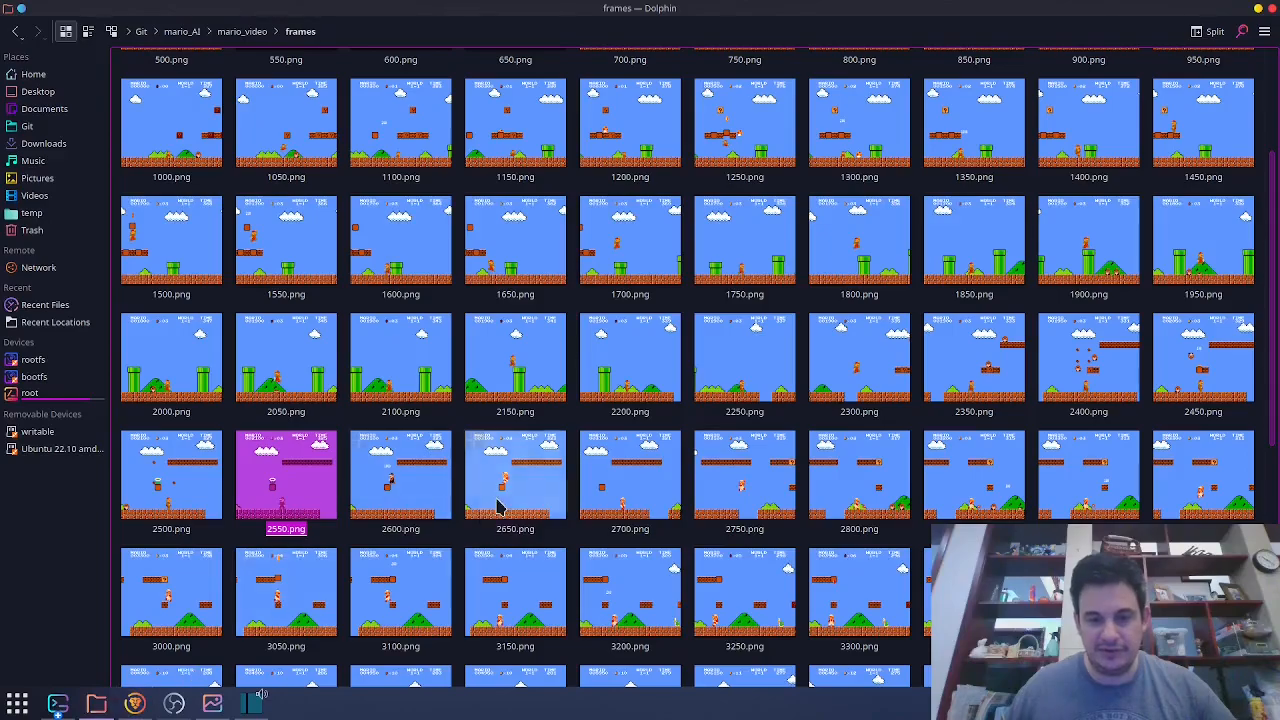
scroll(497, 507, "down", 5)
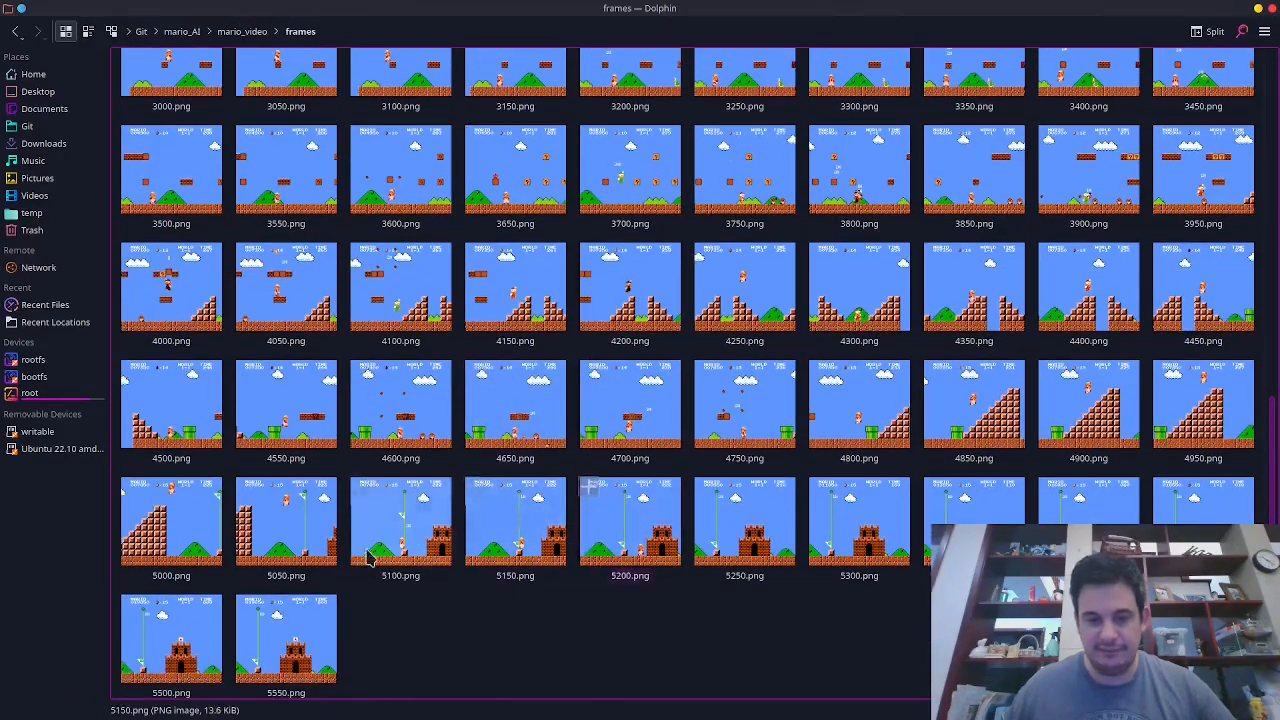
left_click(170, 552)
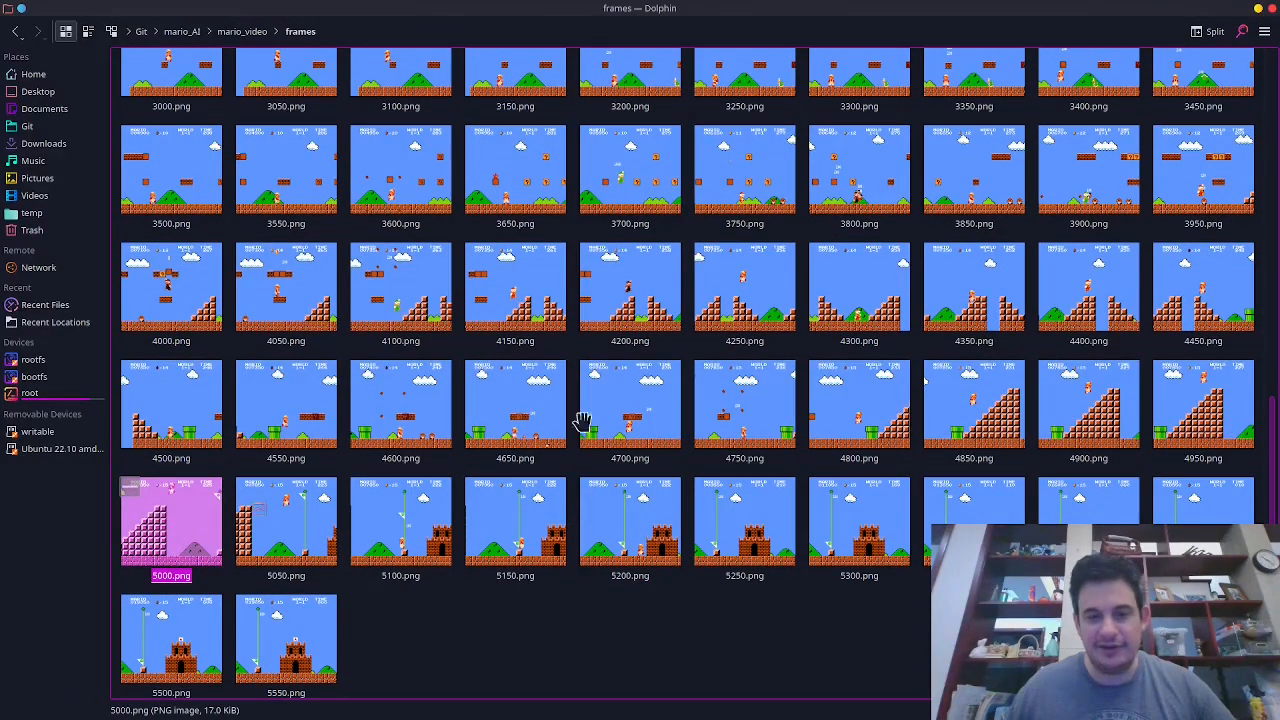
key("Return")
scroll(600, 405, "up", 5)
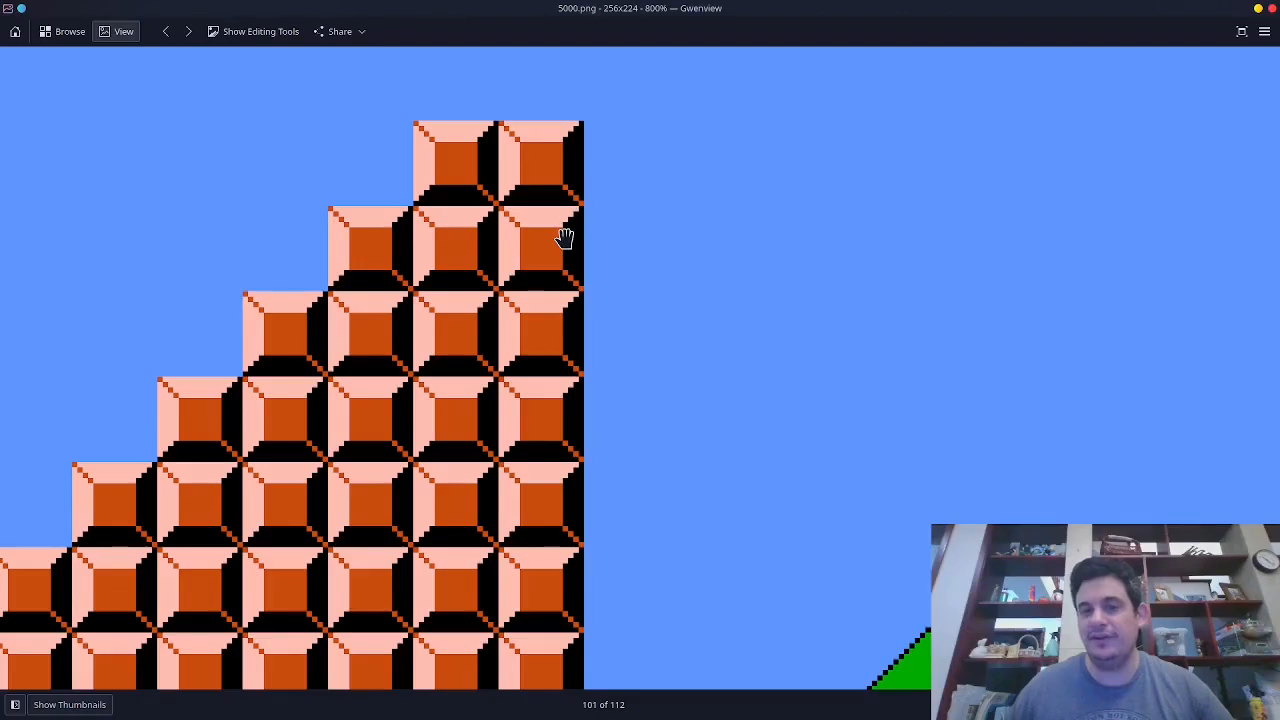
left_click(1271, 8)
scroll(290, 440, "up", 3)
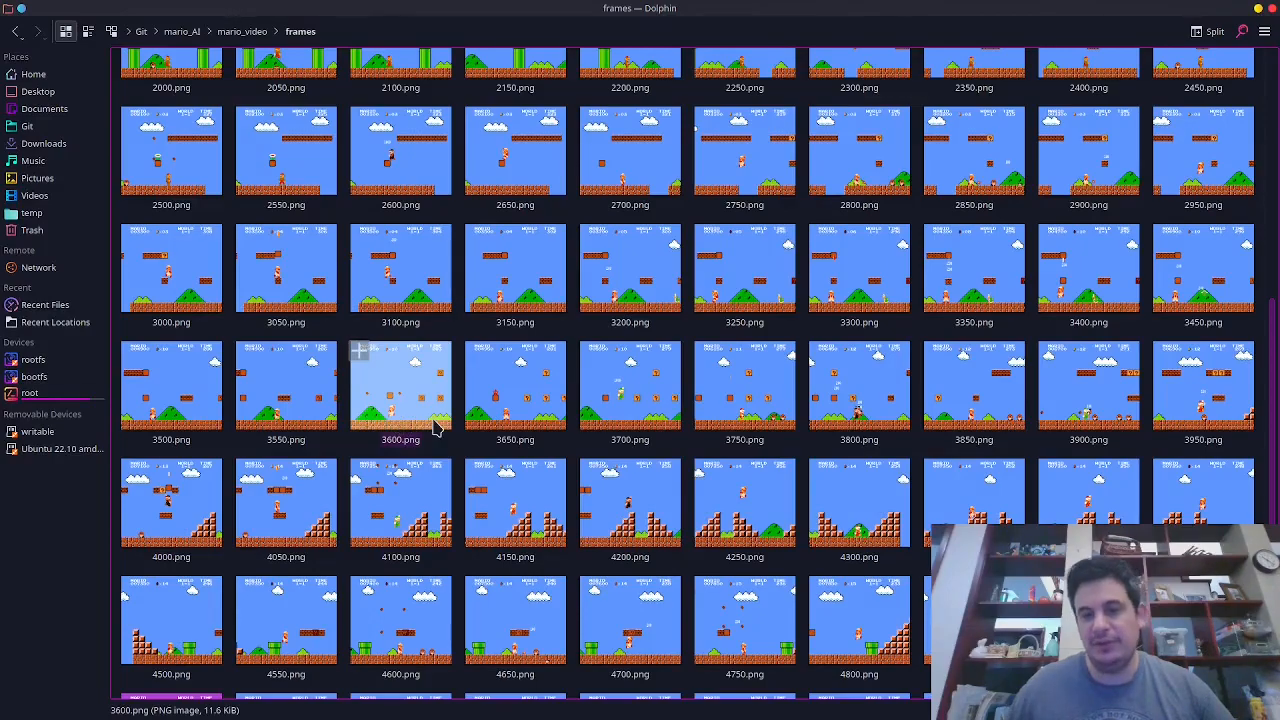
scroll(940, 332, "up", 2)
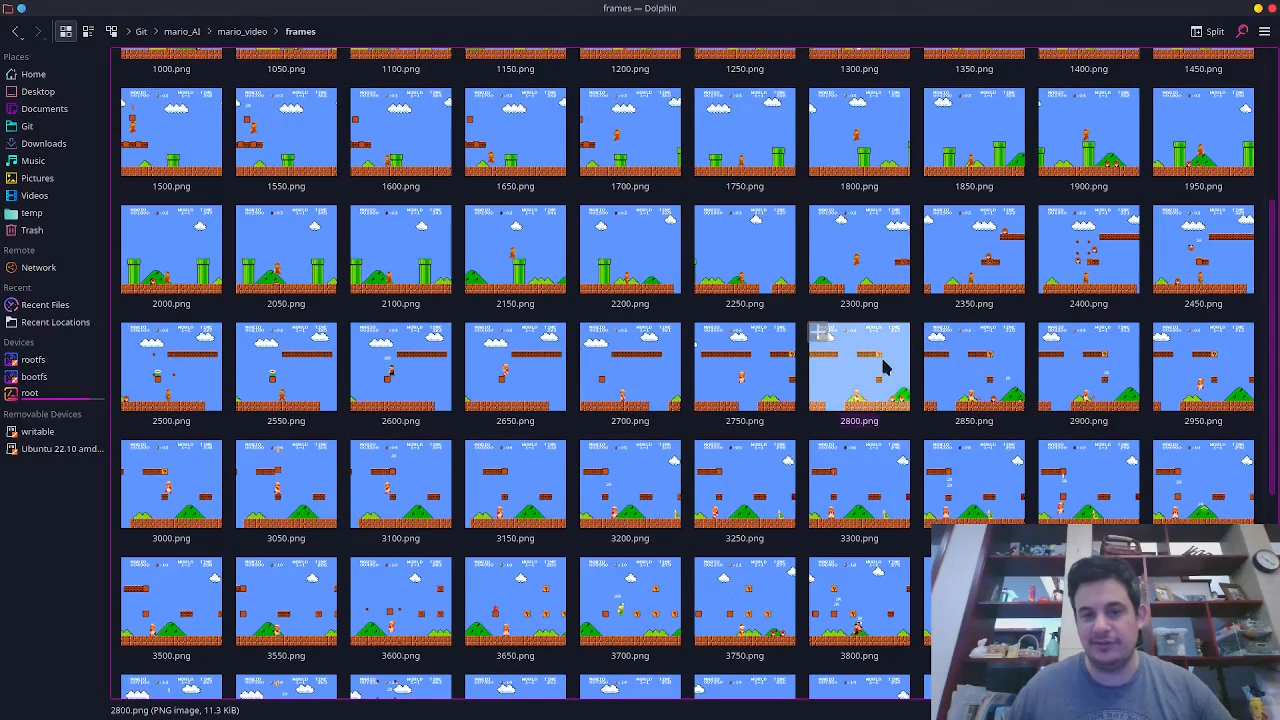
scroll(865, 372, "up", 2)
scroll(850, 378, "down", 6)
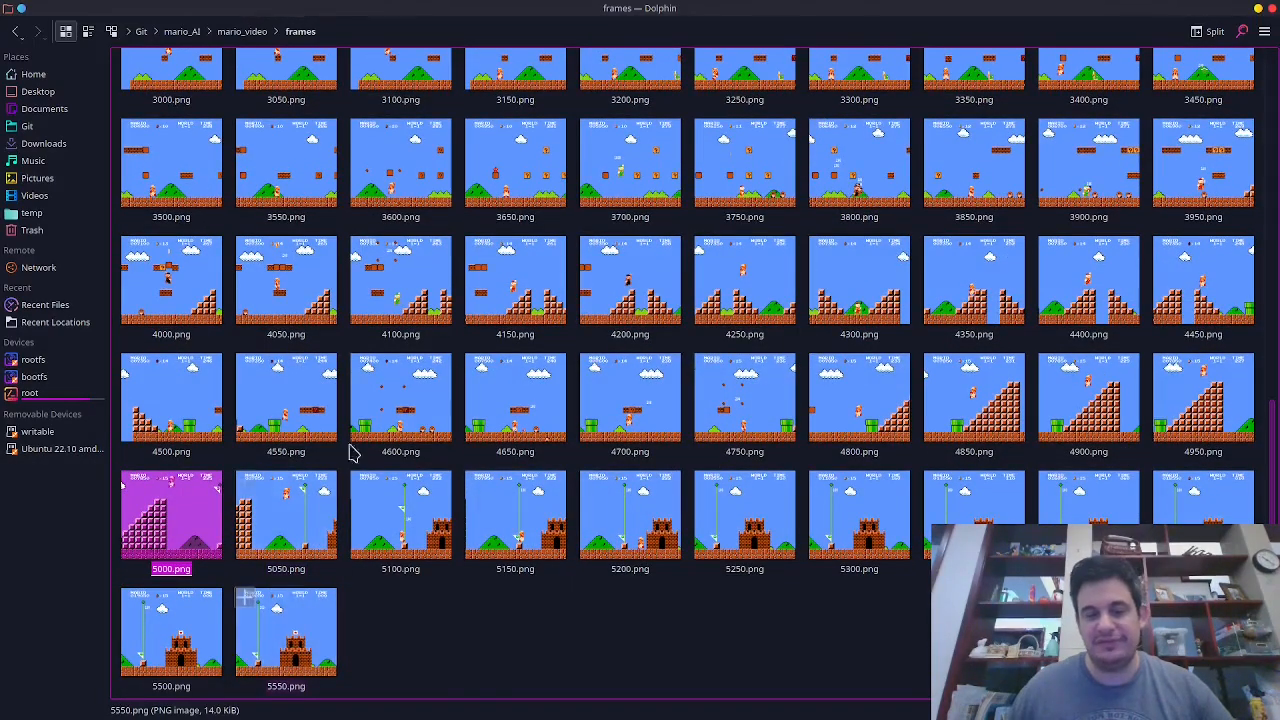
key("alt+Tab")
Enter flagpole and castle as the last label names in the list.
scroll(140, 328, "down", 1)
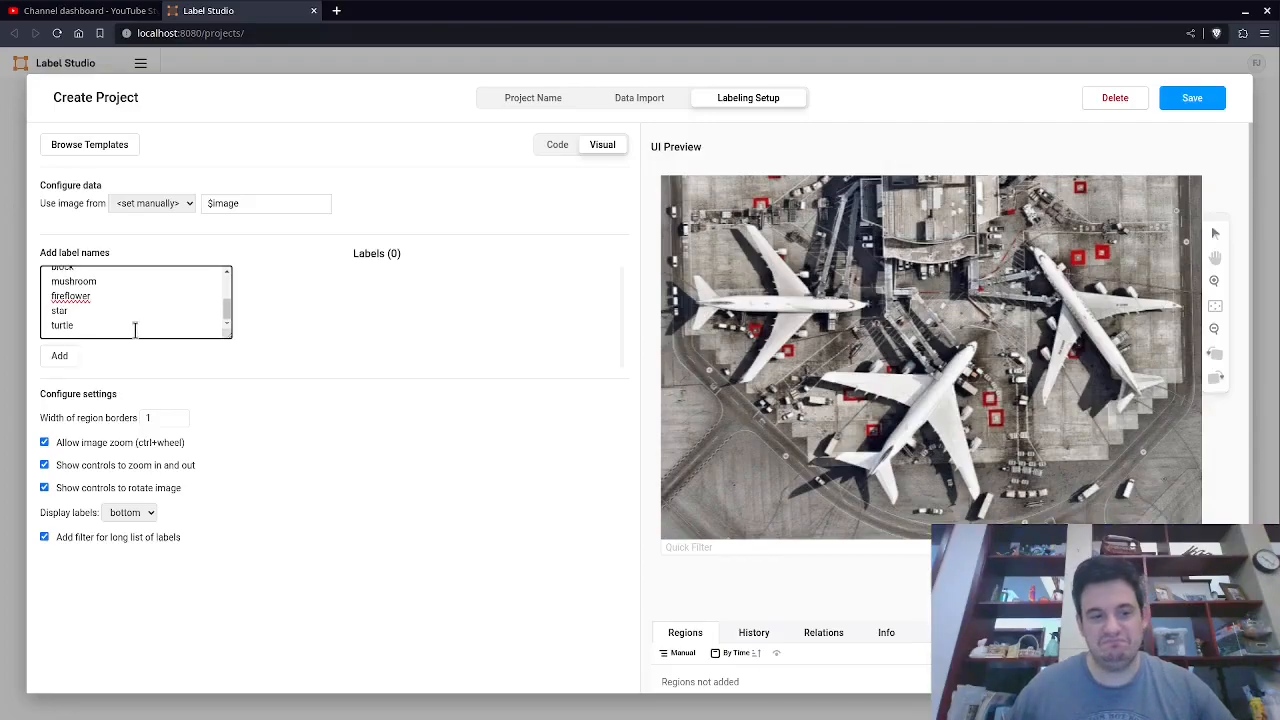
key("Return")
type("final")
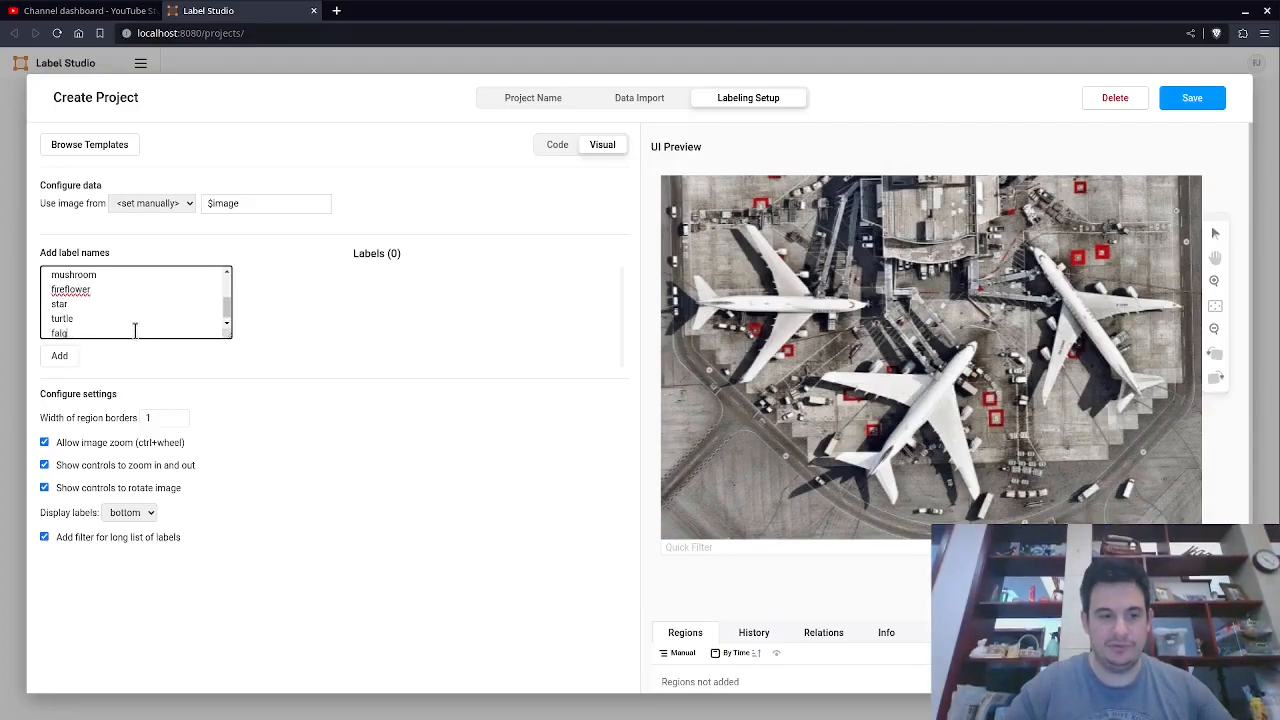
key("BackSpace")
key("BackSpace")
key("BackSpace")
key("BackSpace")
type("lagpole")
key("Return")
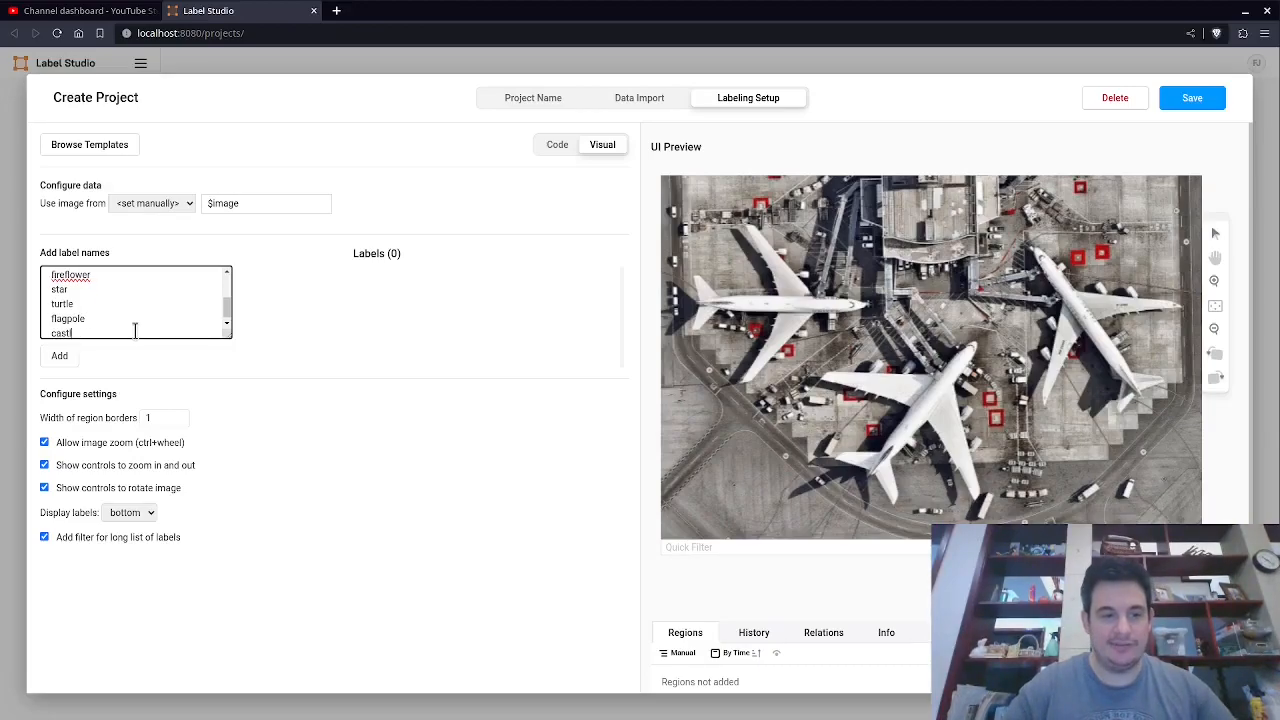
type("castle")
Add all entered label names to the labeling configuration and save the project.
scroll(134, 329, "up", 5)
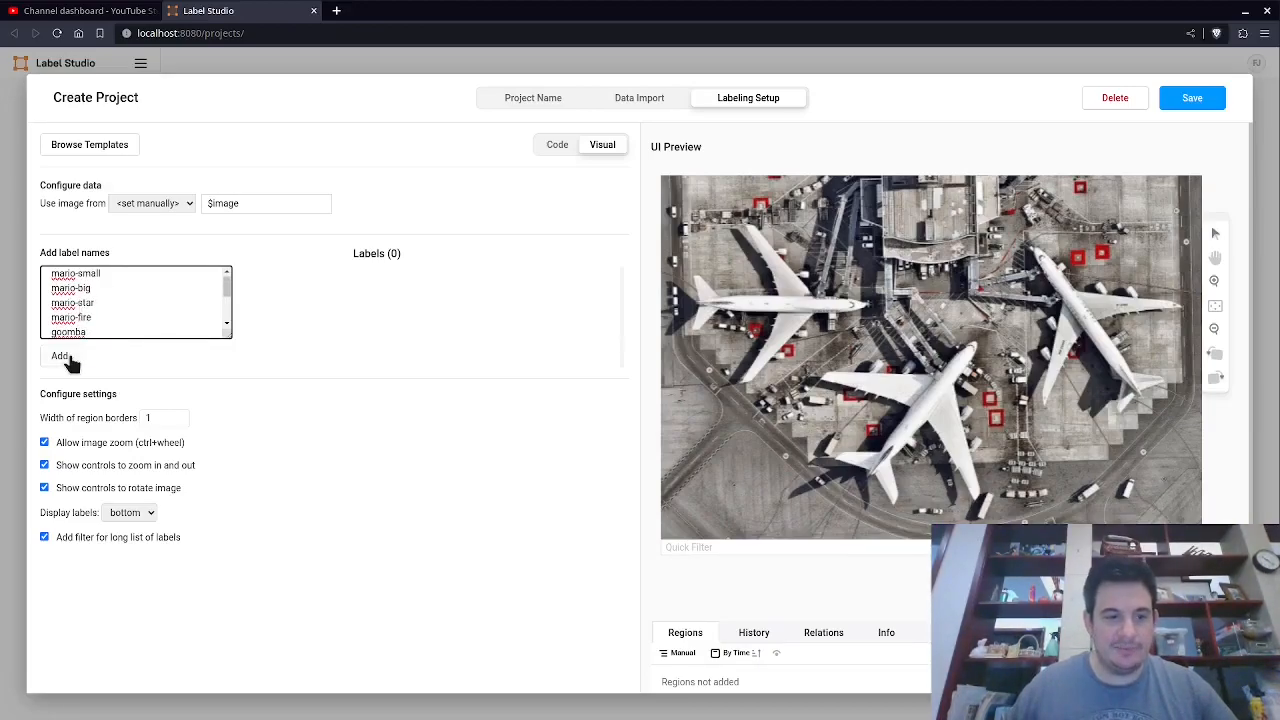
left_click(62, 358)
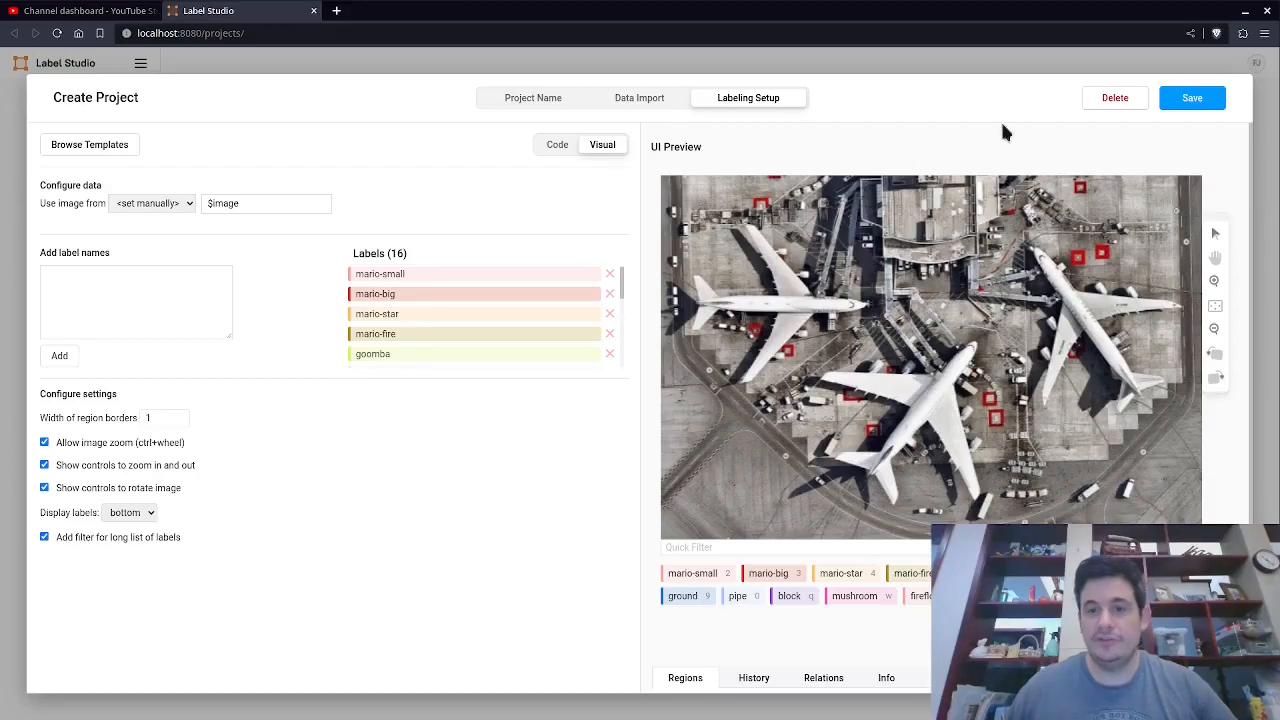
left_click(1192, 108)
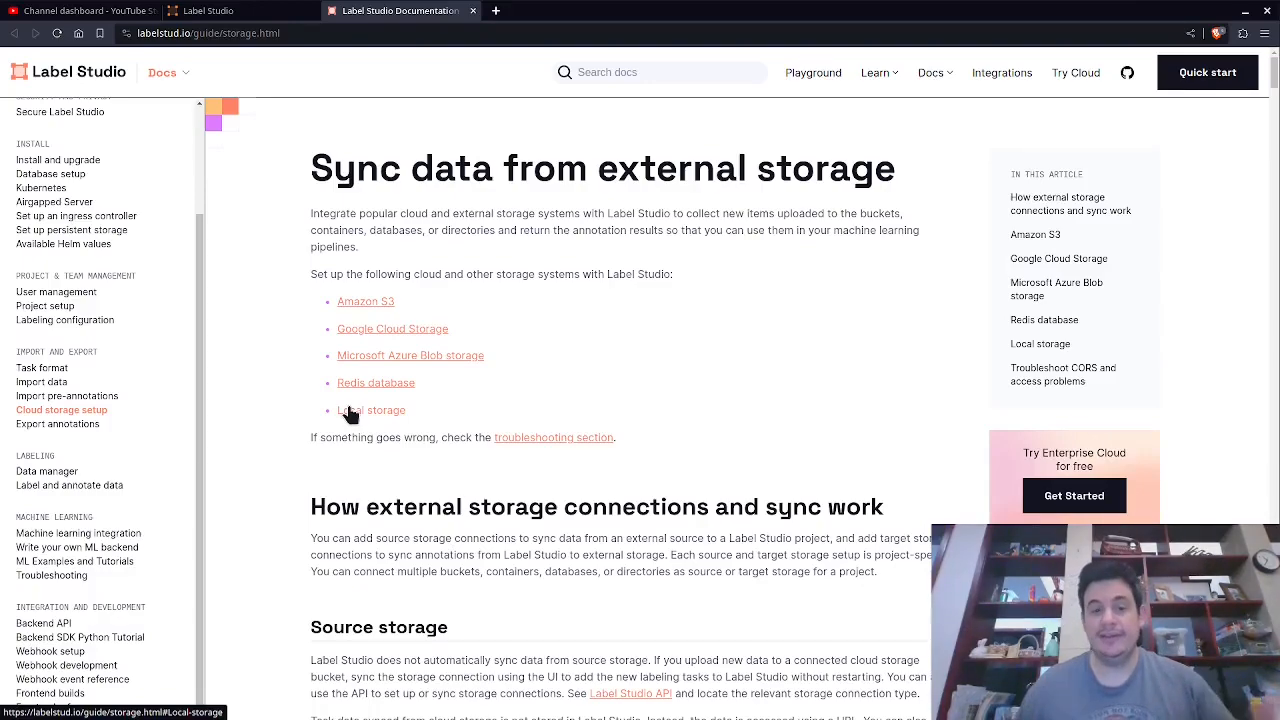
Open the Local storage section of the storage documentation and read the environment variables it requires.
left_click(178, 35)
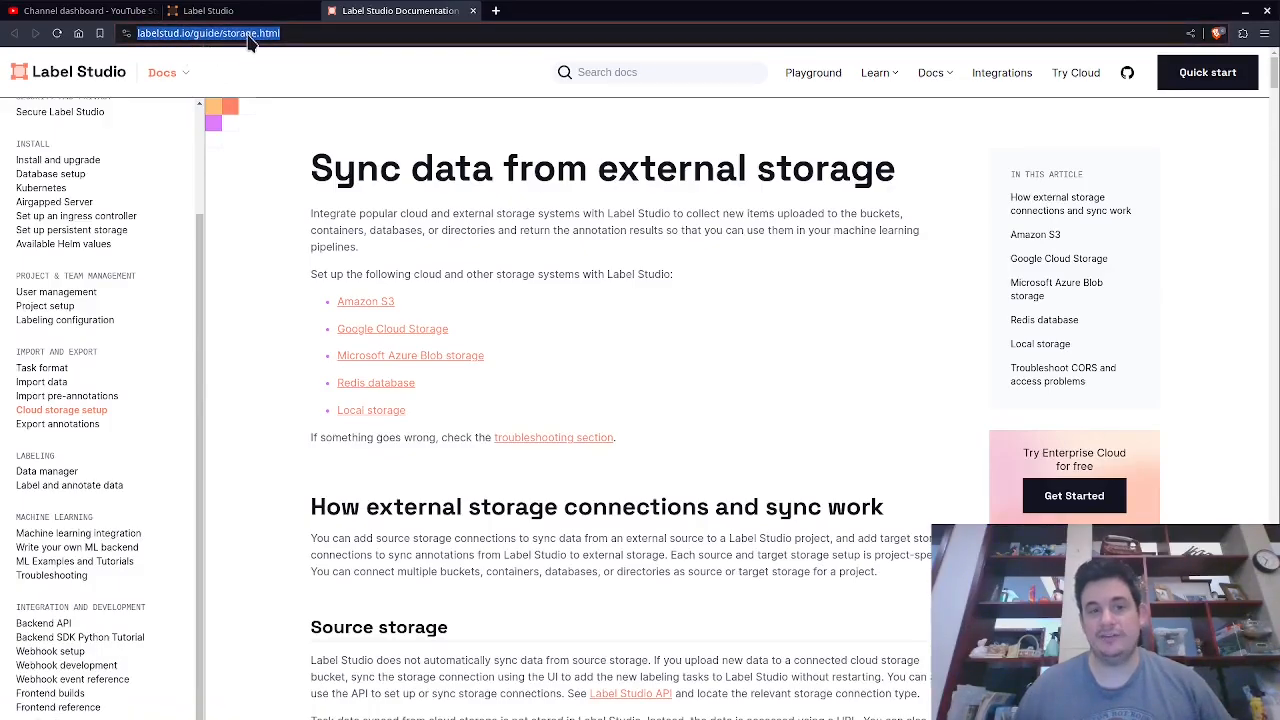
left_click(371, 410)
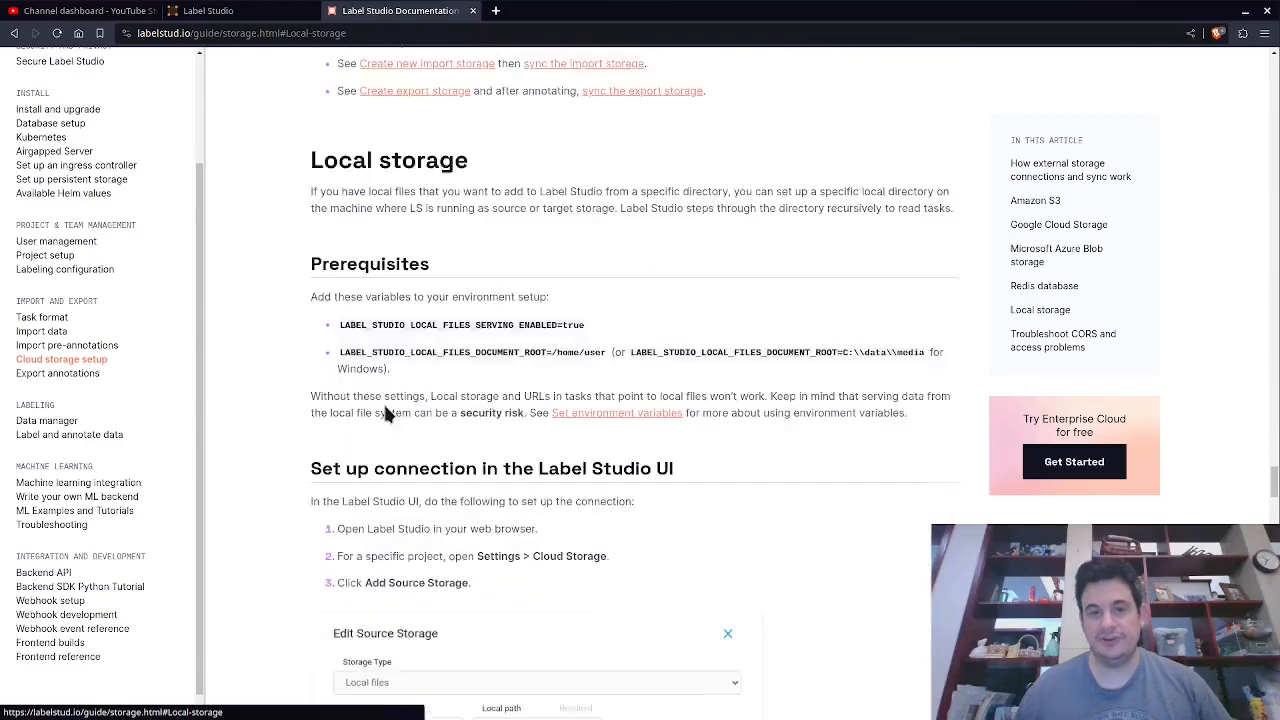
left_click_drag(385, 220, 457, 358)
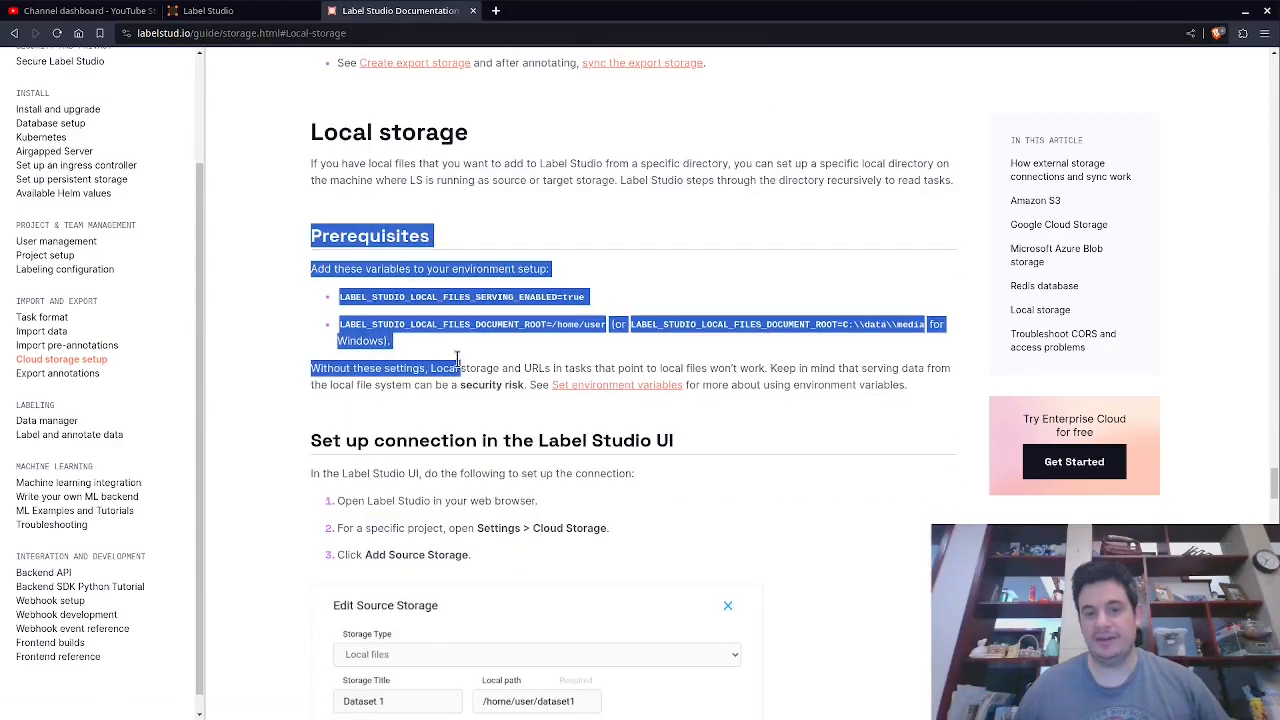
left_click(475, 385)
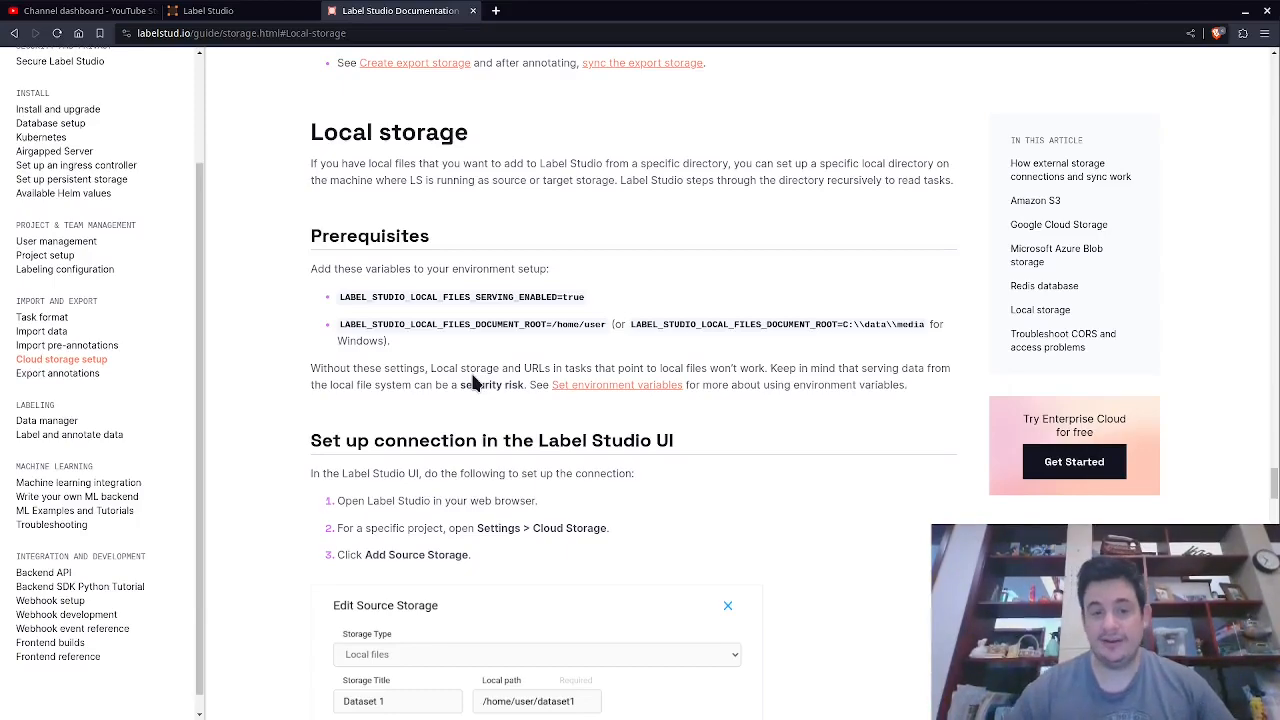
left_click_drag(596, 298, 326, 307)
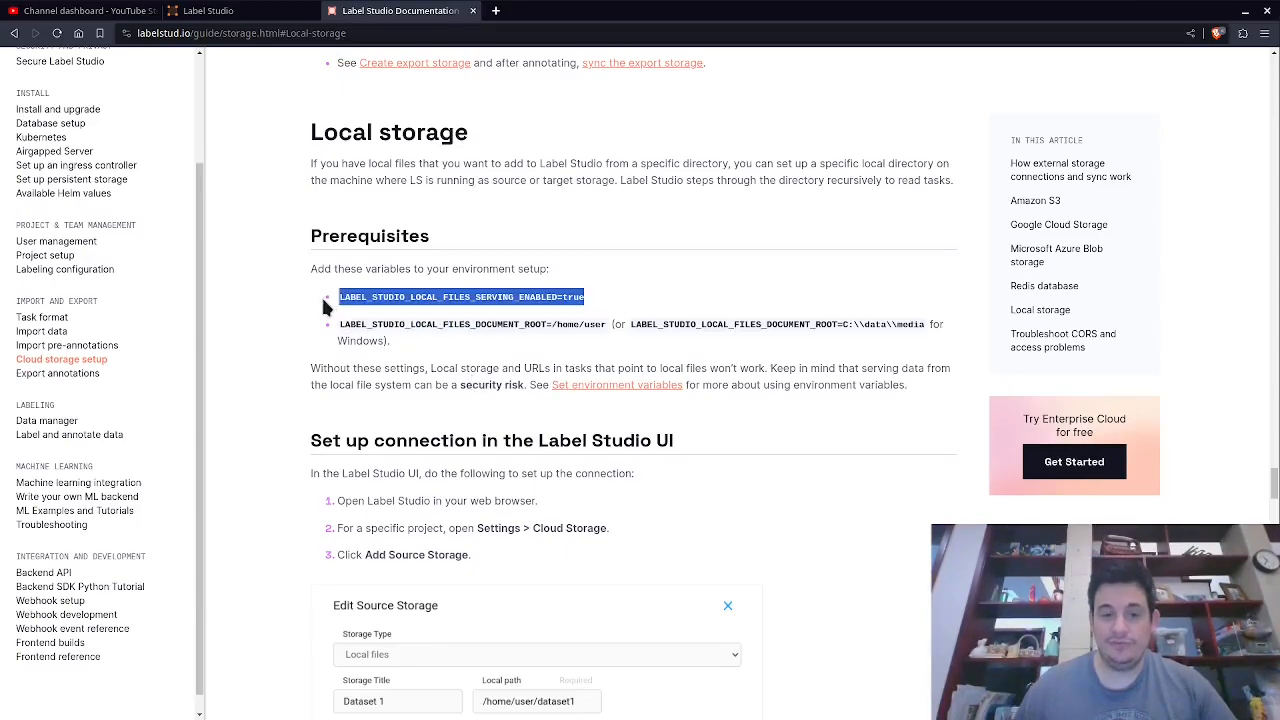
triple_click(430, 324)
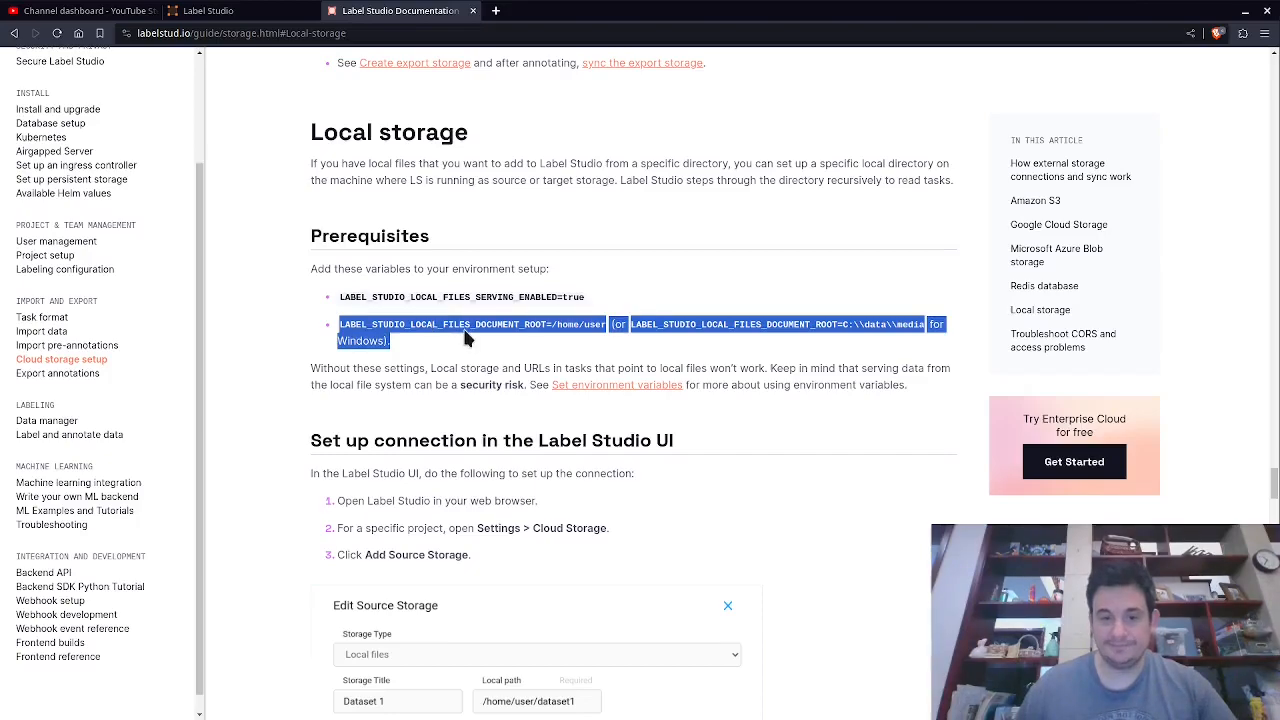
left_click(465, 338)
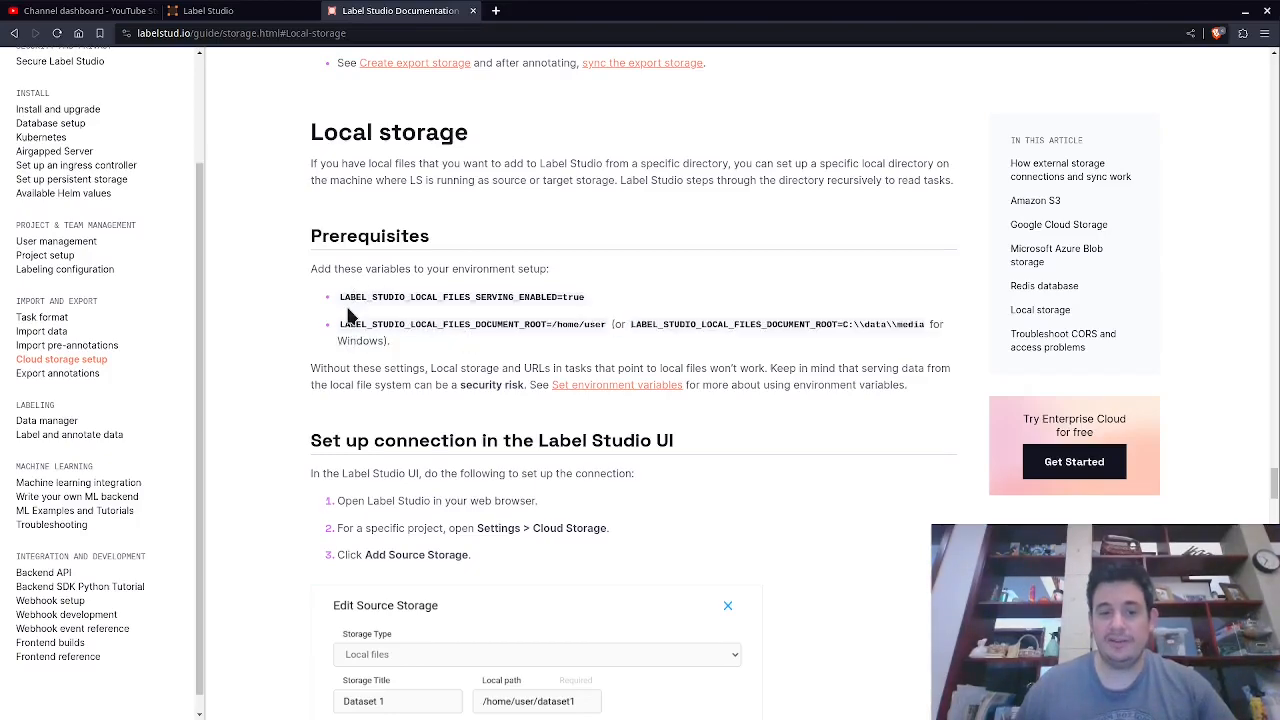
triple_click(567, 297)
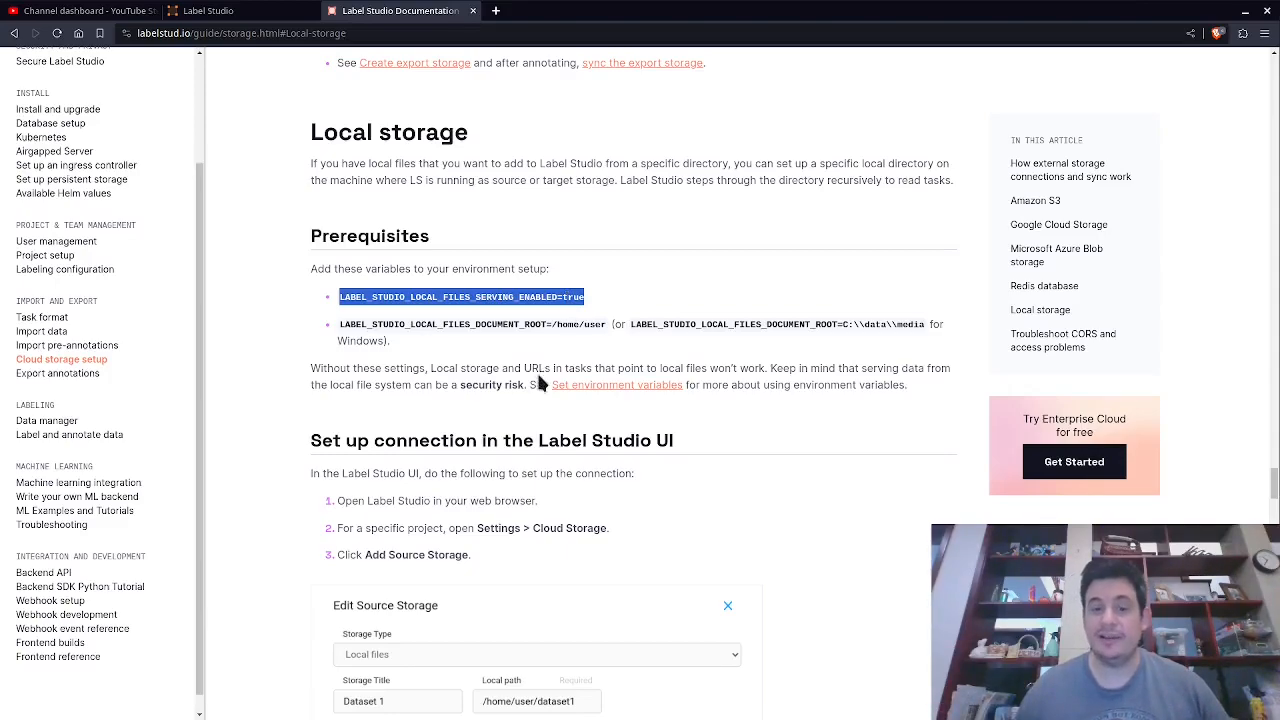
left_click(401, 322)
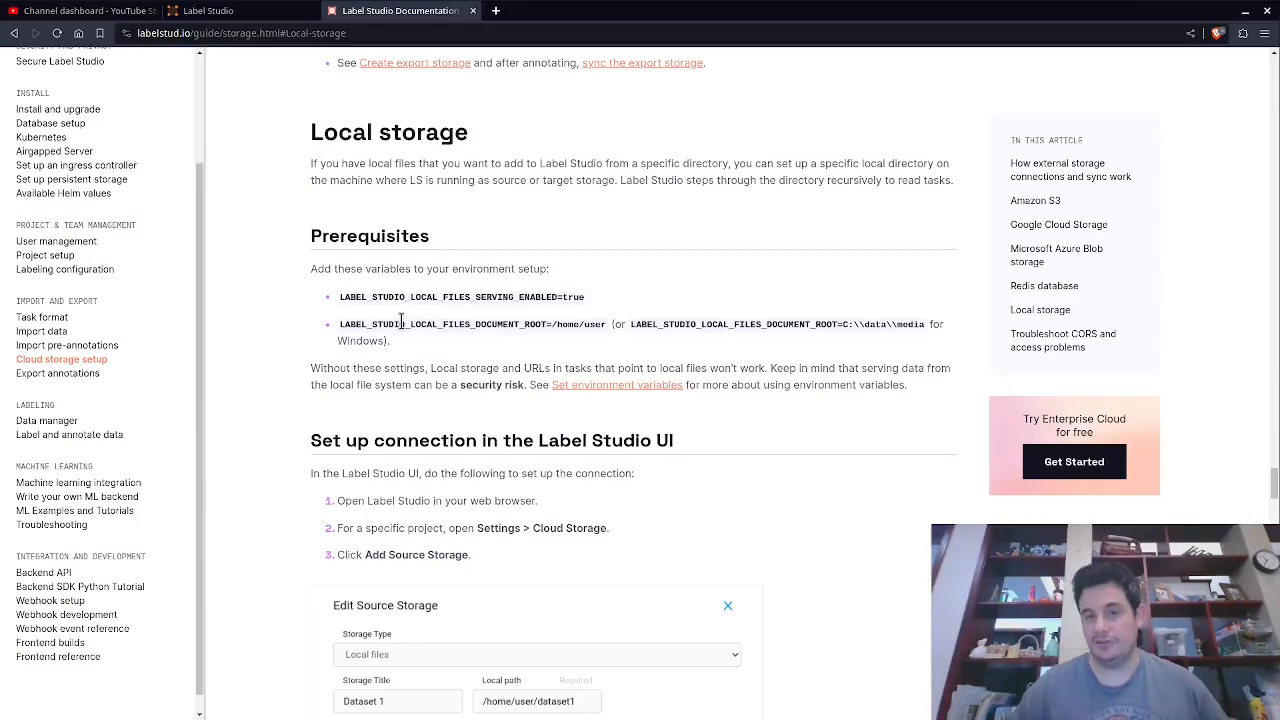
double_click(401, 322)
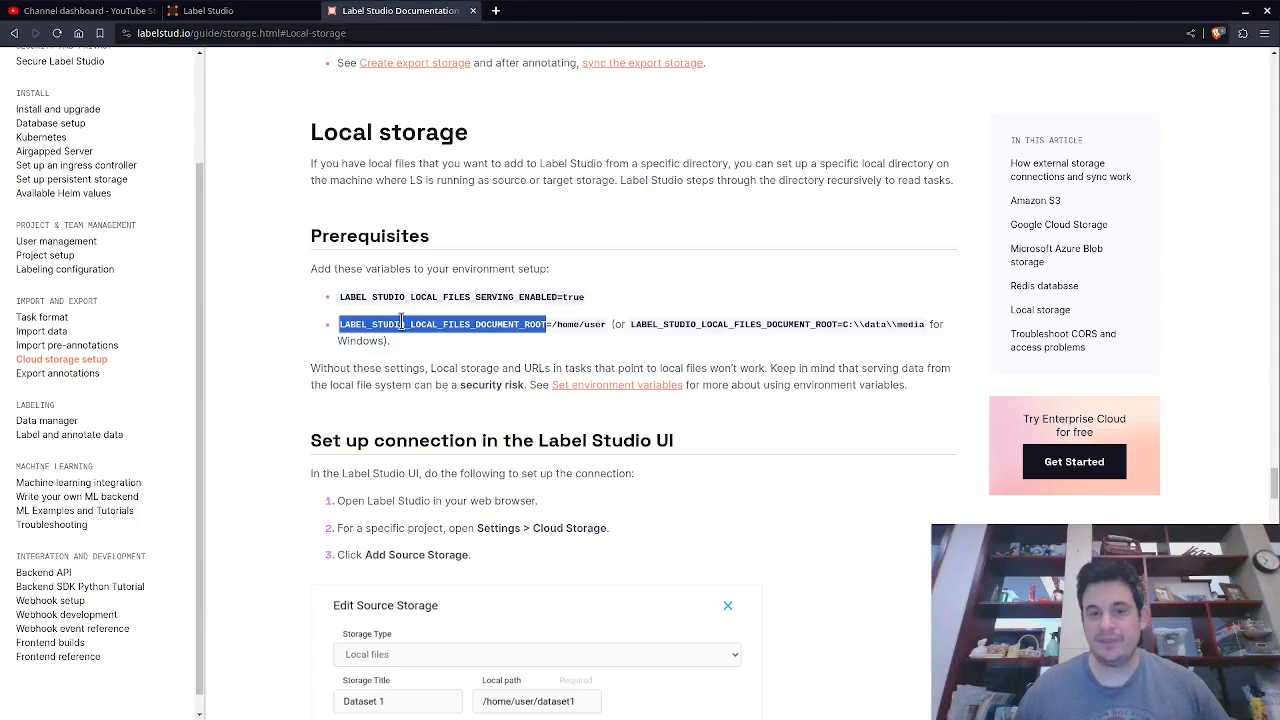
left_click(577, 325)
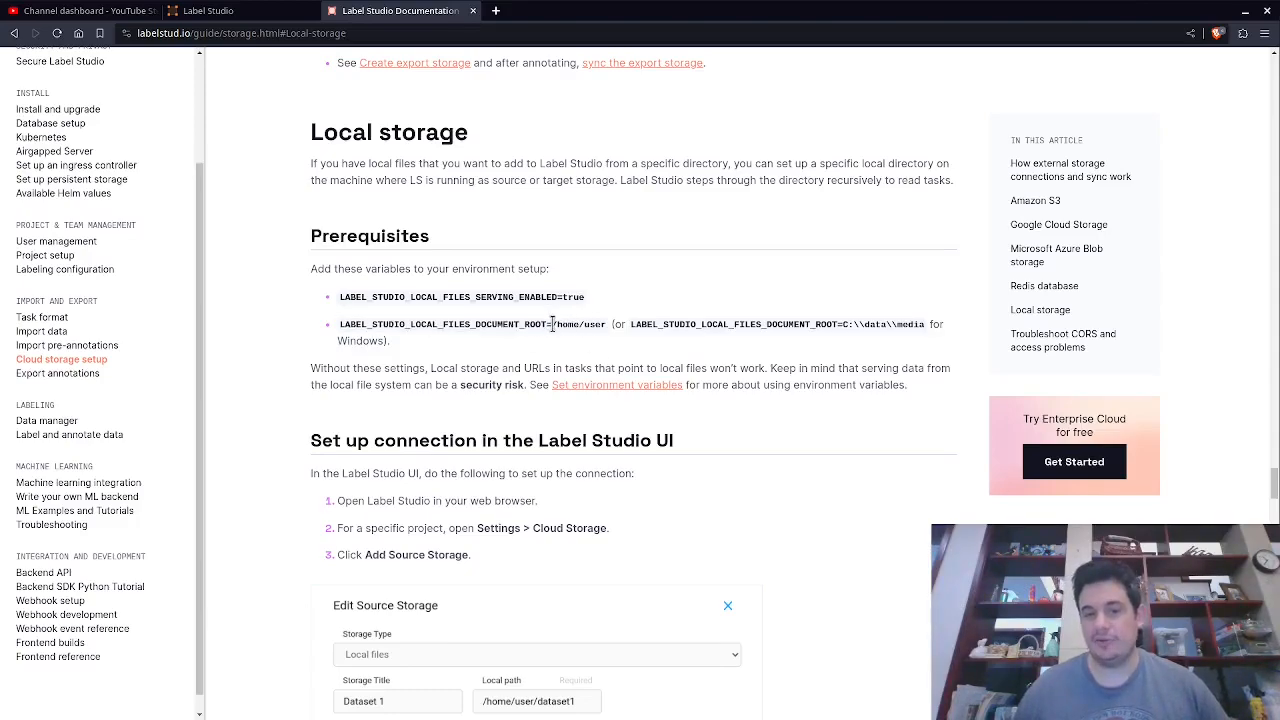
left_click(548, 336)
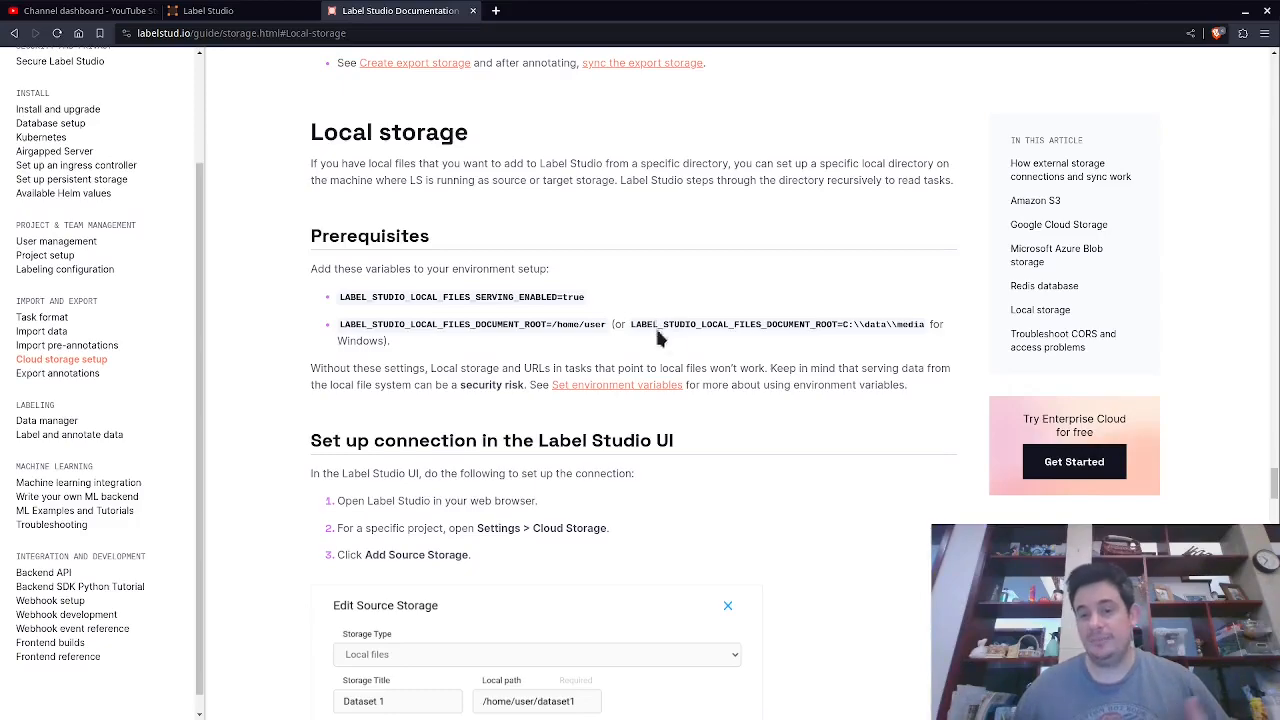
left_click_drag(723, 321, 908, 324)
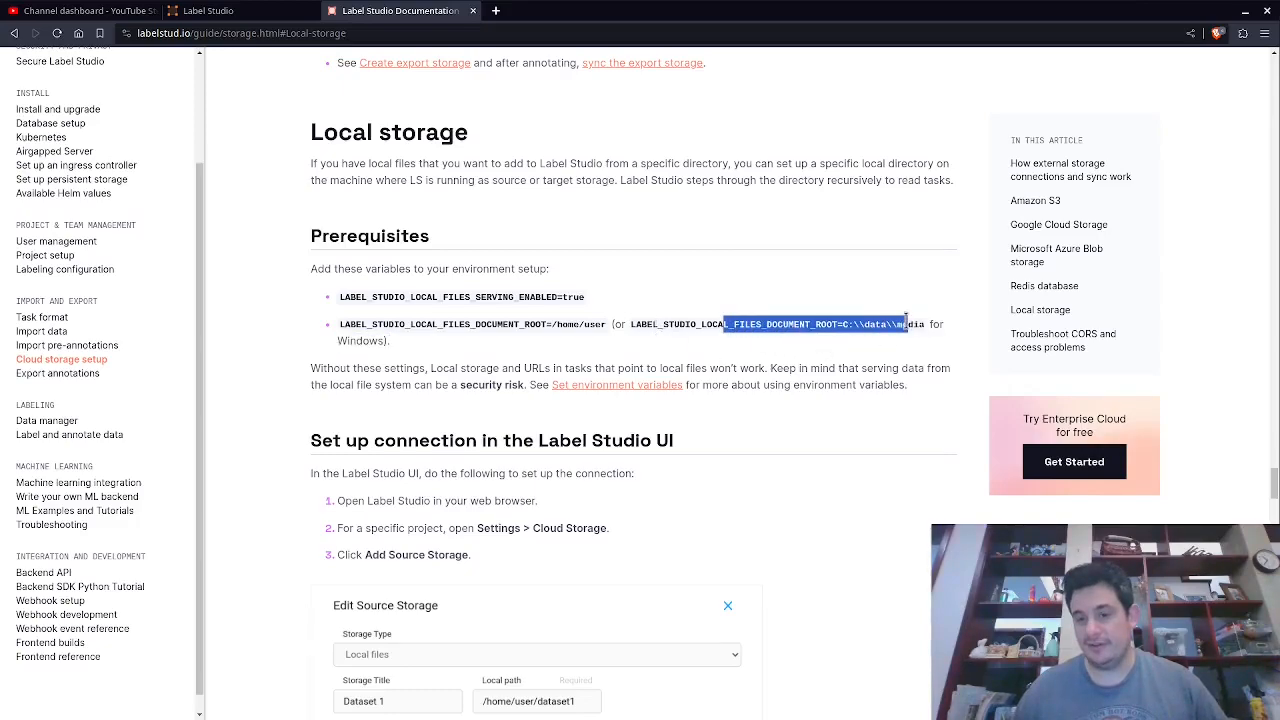
left_click(847, 337)
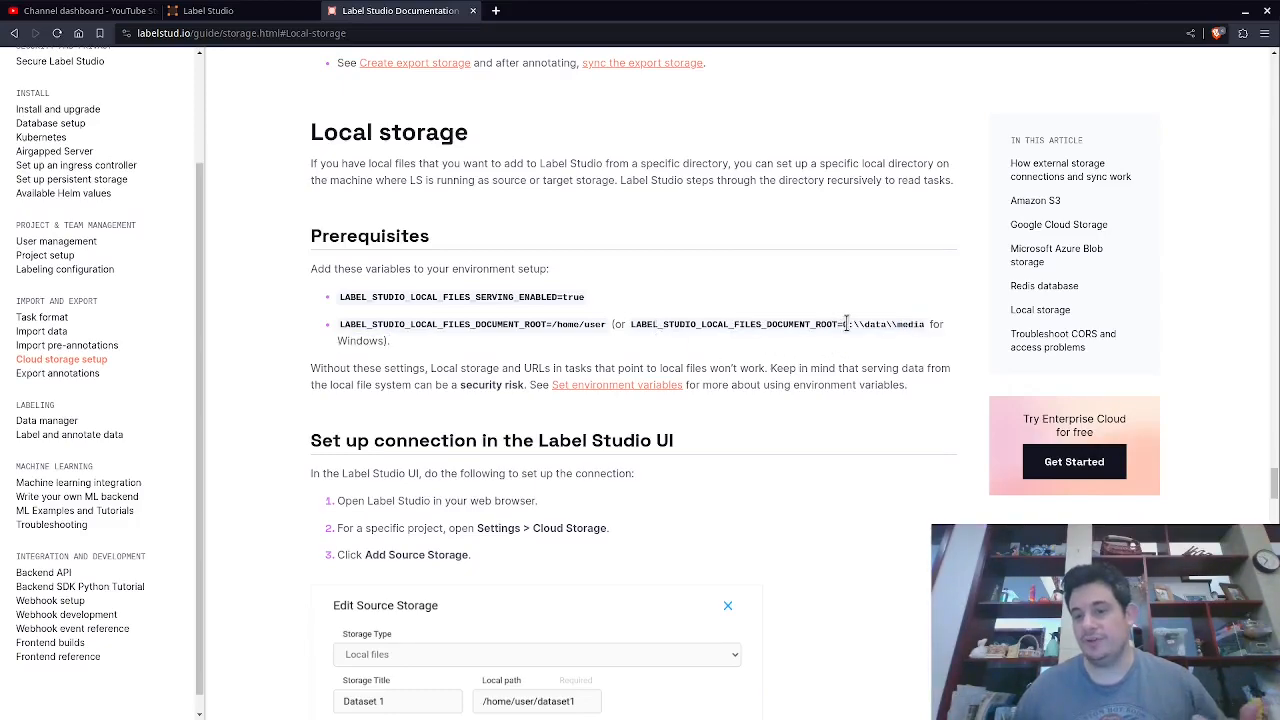
left_click_drag(875, 324, 905, 321)
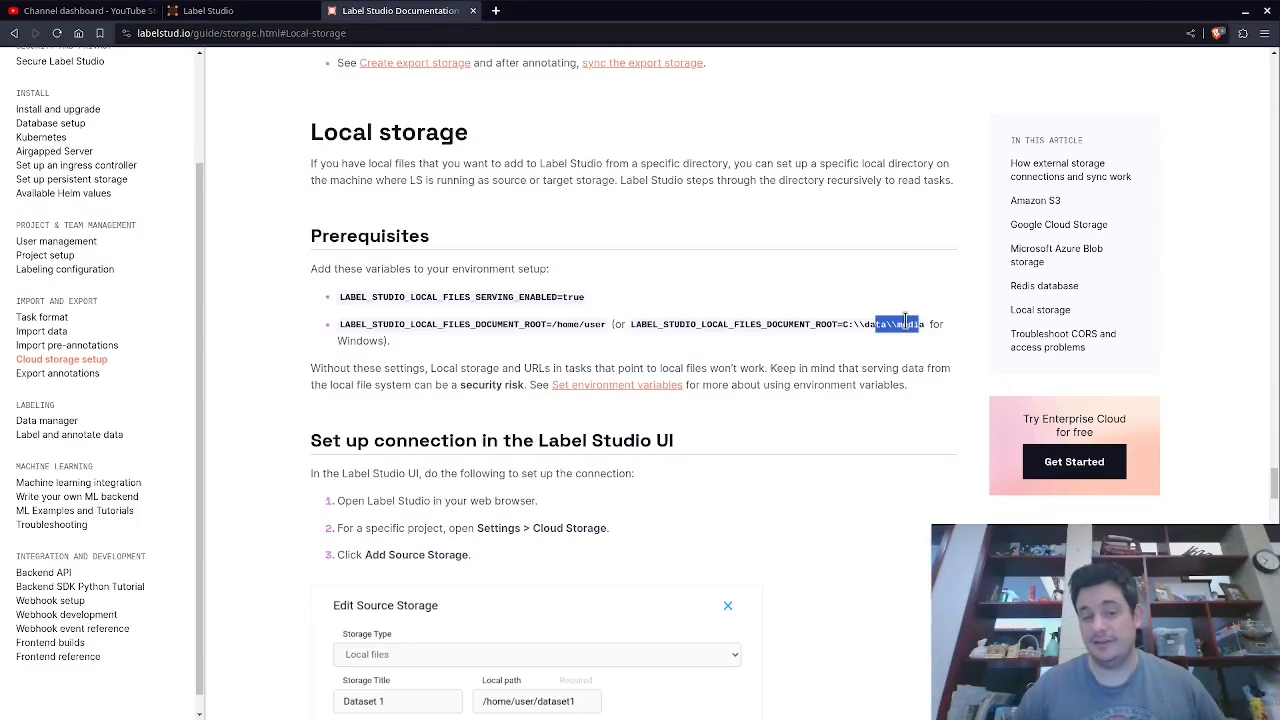
left_click(575, 325)
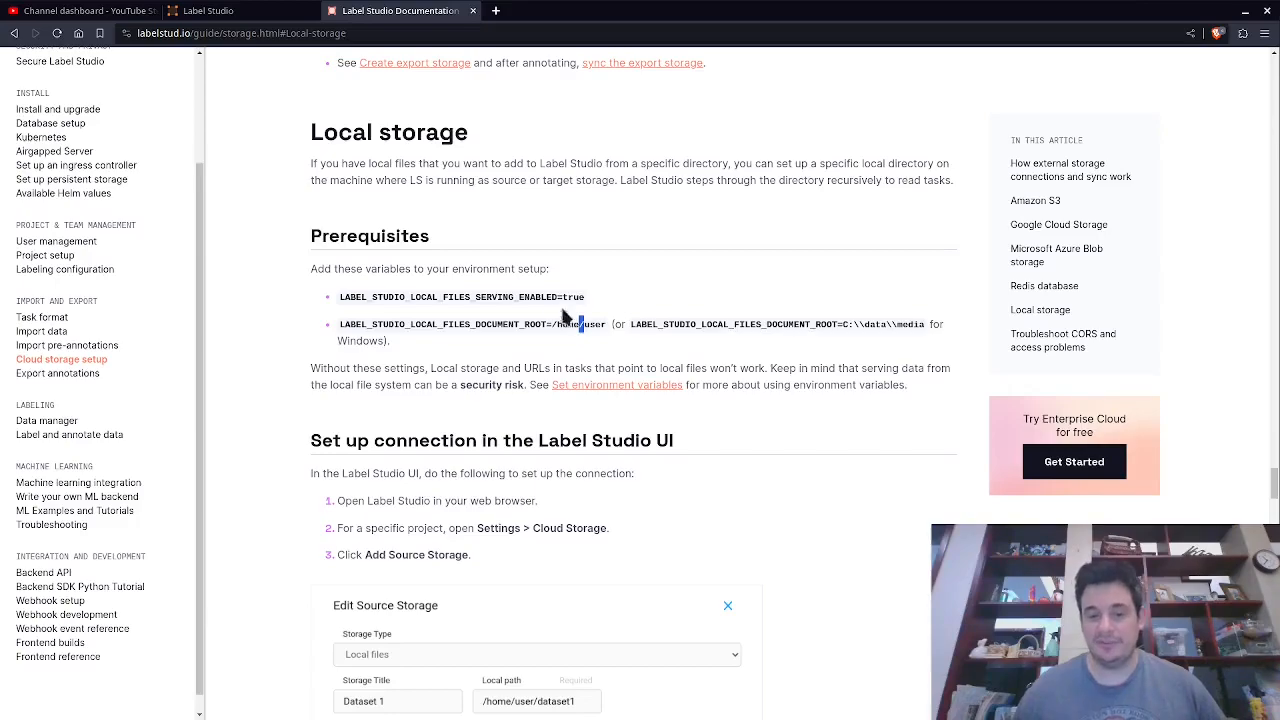
left_click(391, 296)
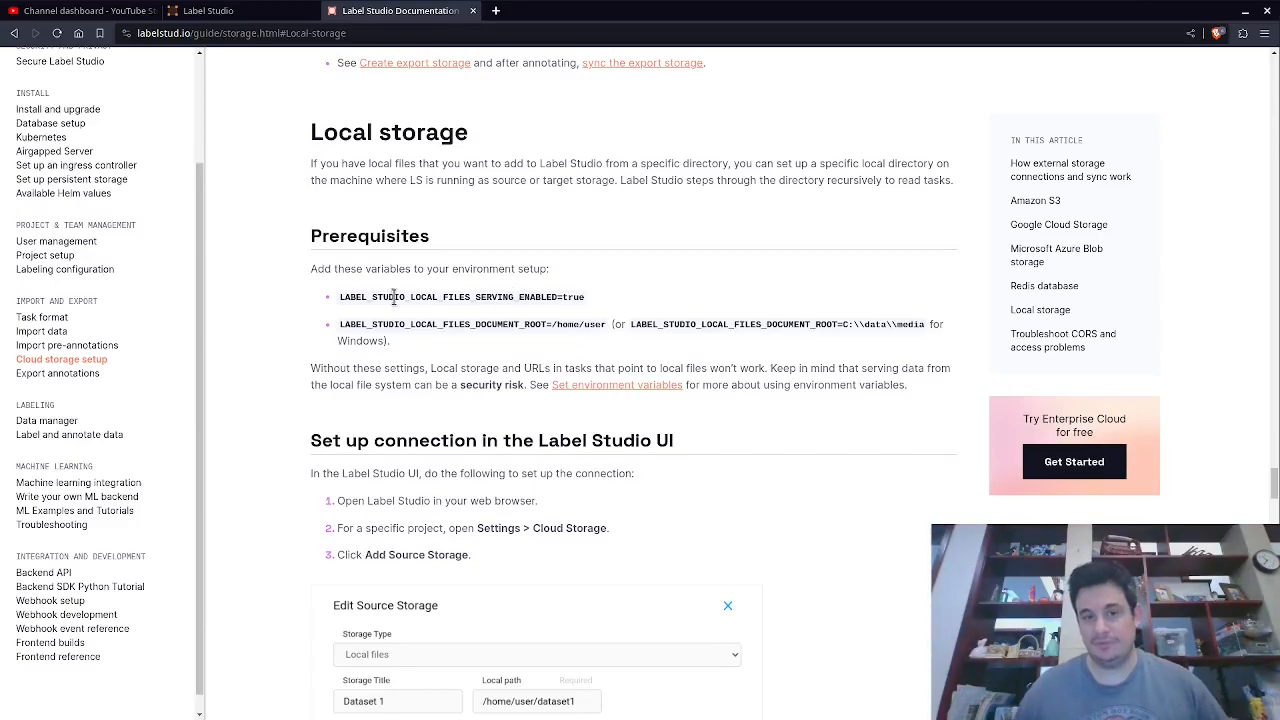
Open the Mario AI project's settings and go to its Cloud Storage section.
left_click(259, 16)
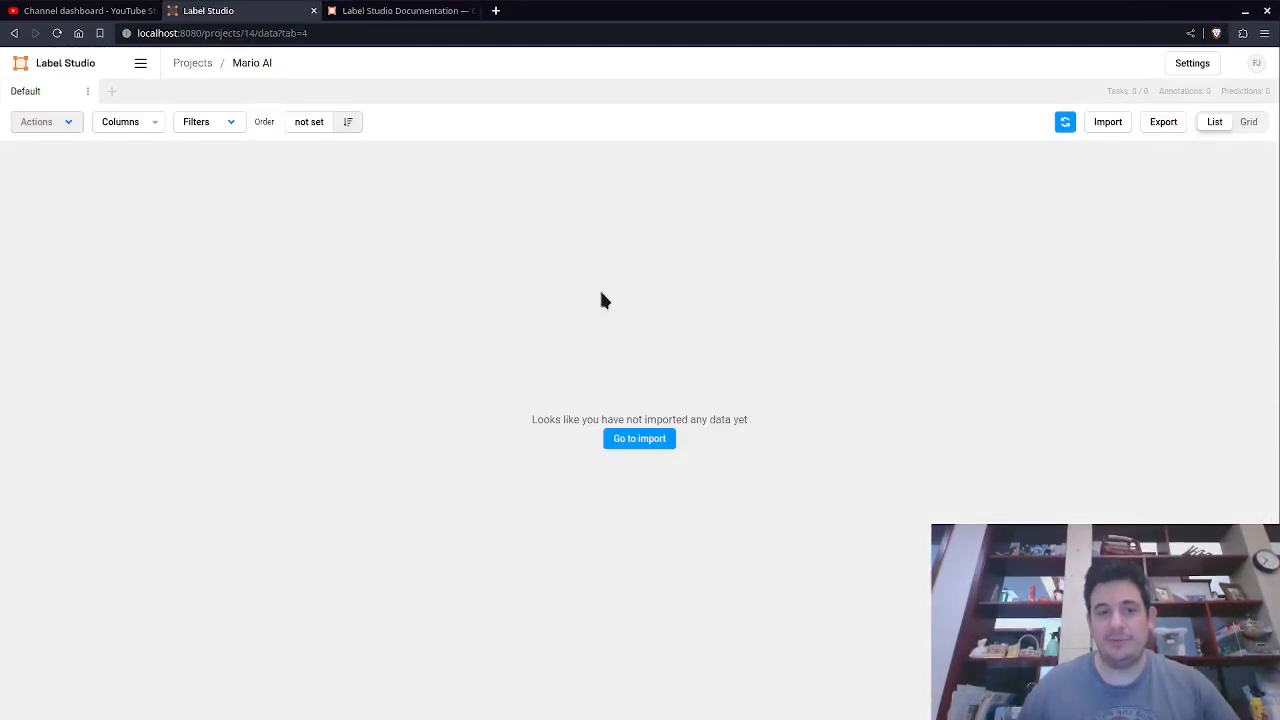
left_click(1190, 66)
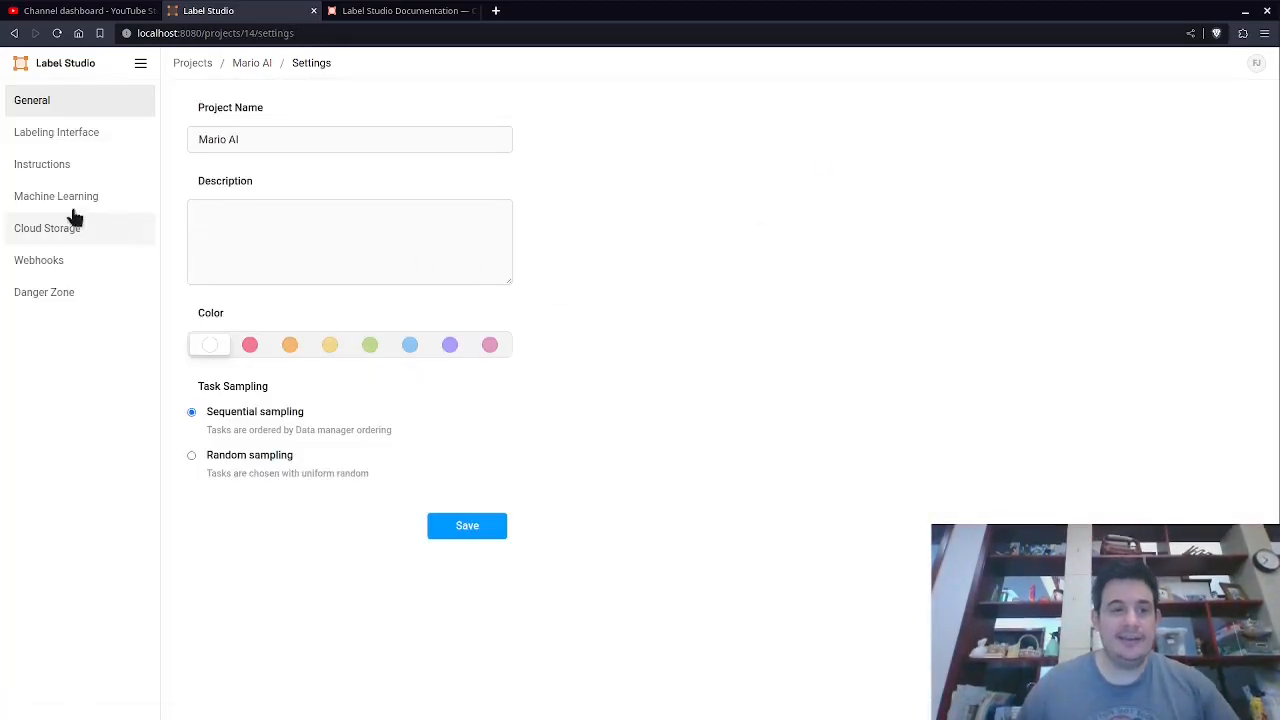
left_click(57, 232)
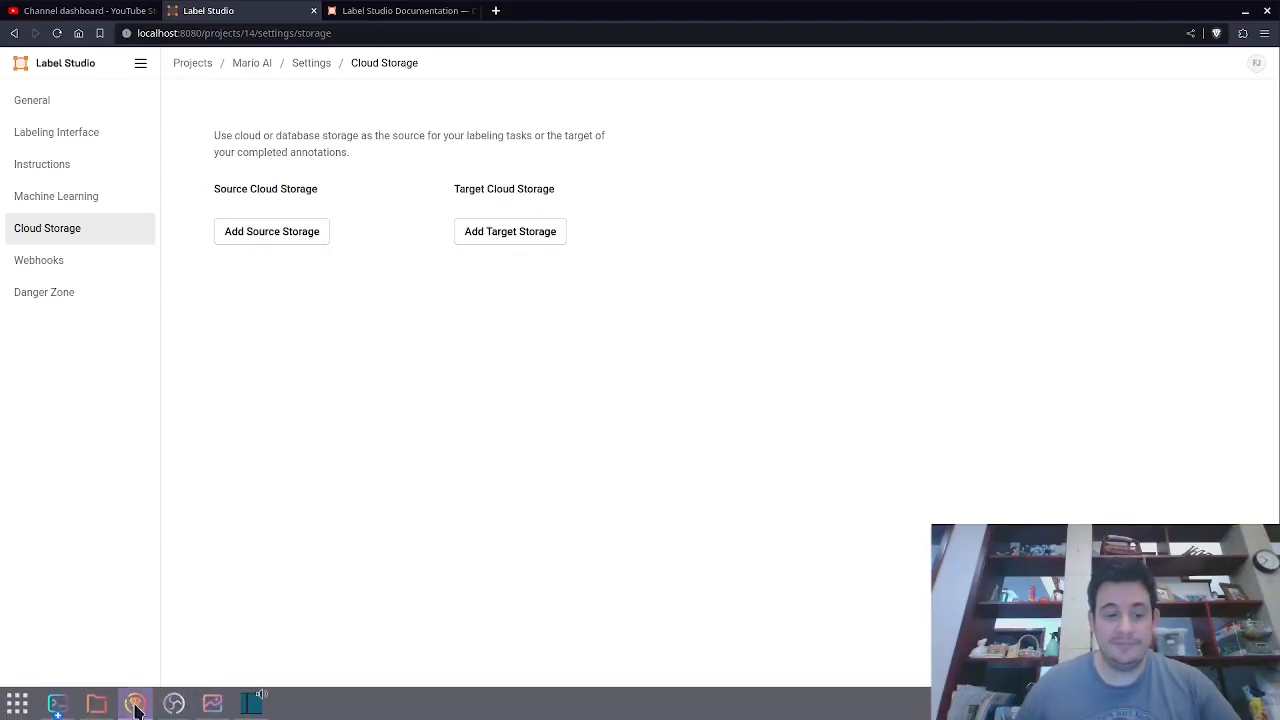
Check the local files serving and document root variables set in the .zshrc file.
mouse_move(60, 708)
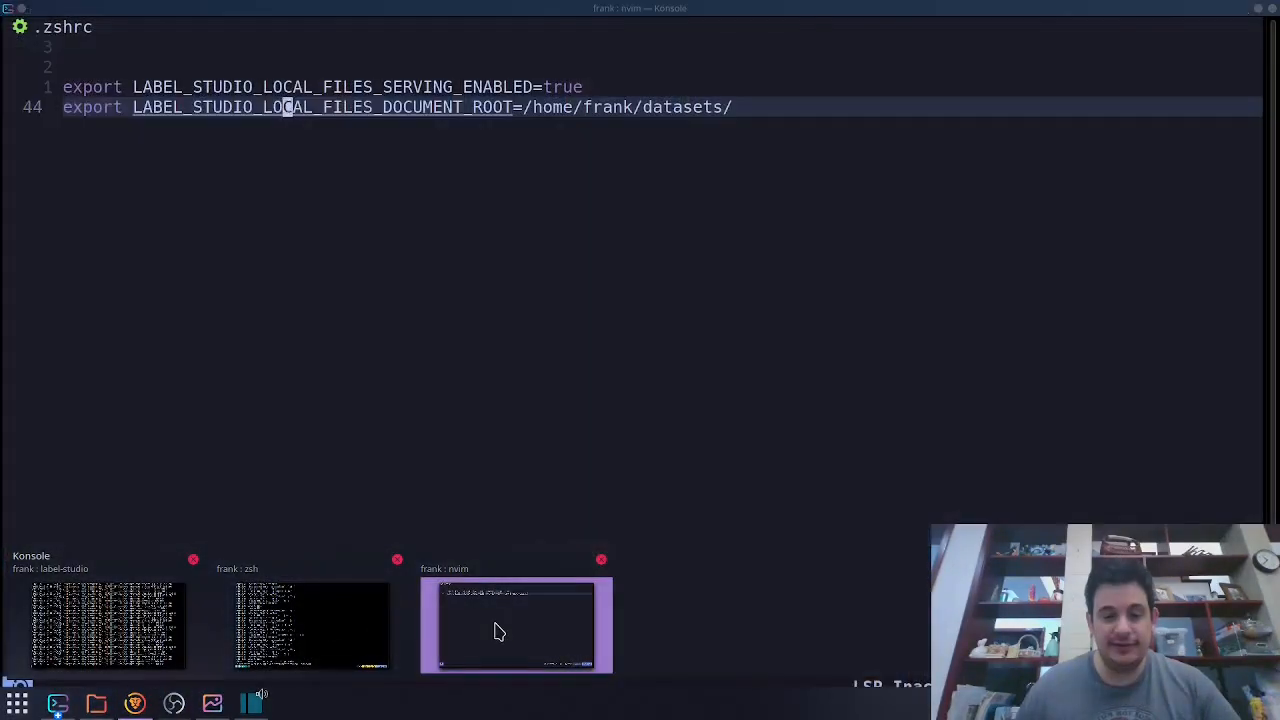
left_click(497, 629)
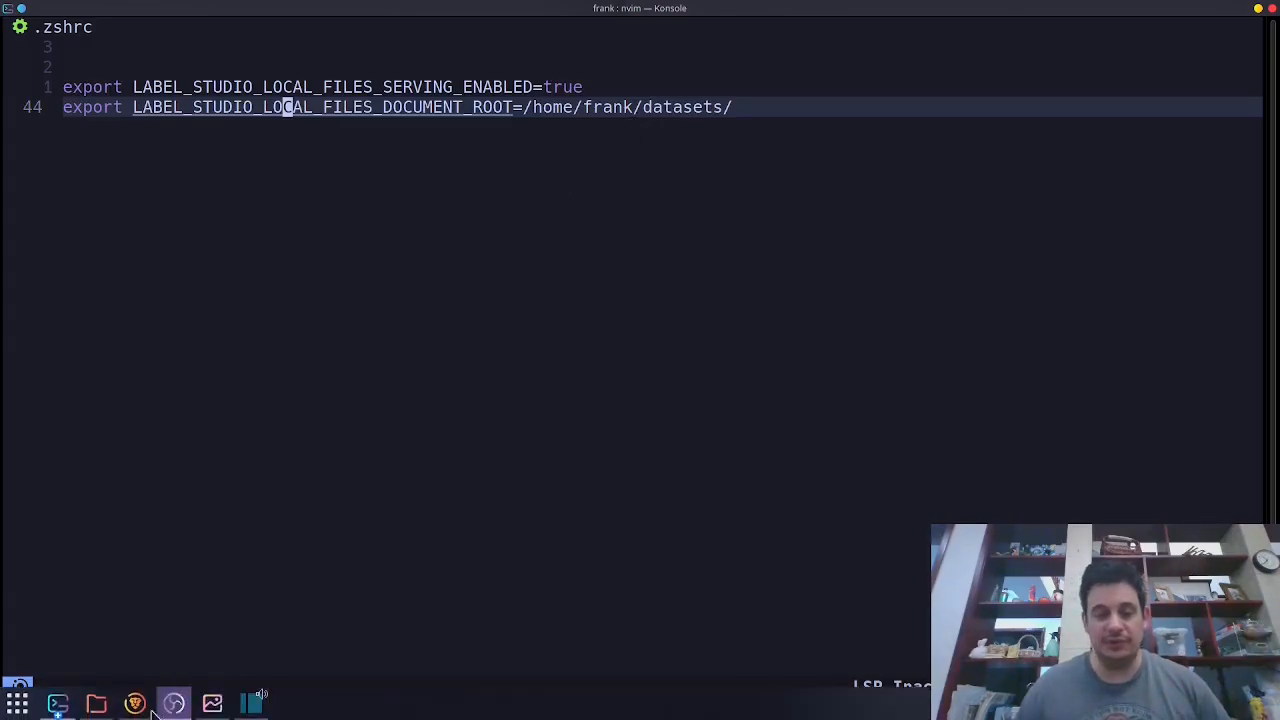
Select and copy all frame images in the mario_video frames folder.
left_click(97, 706)
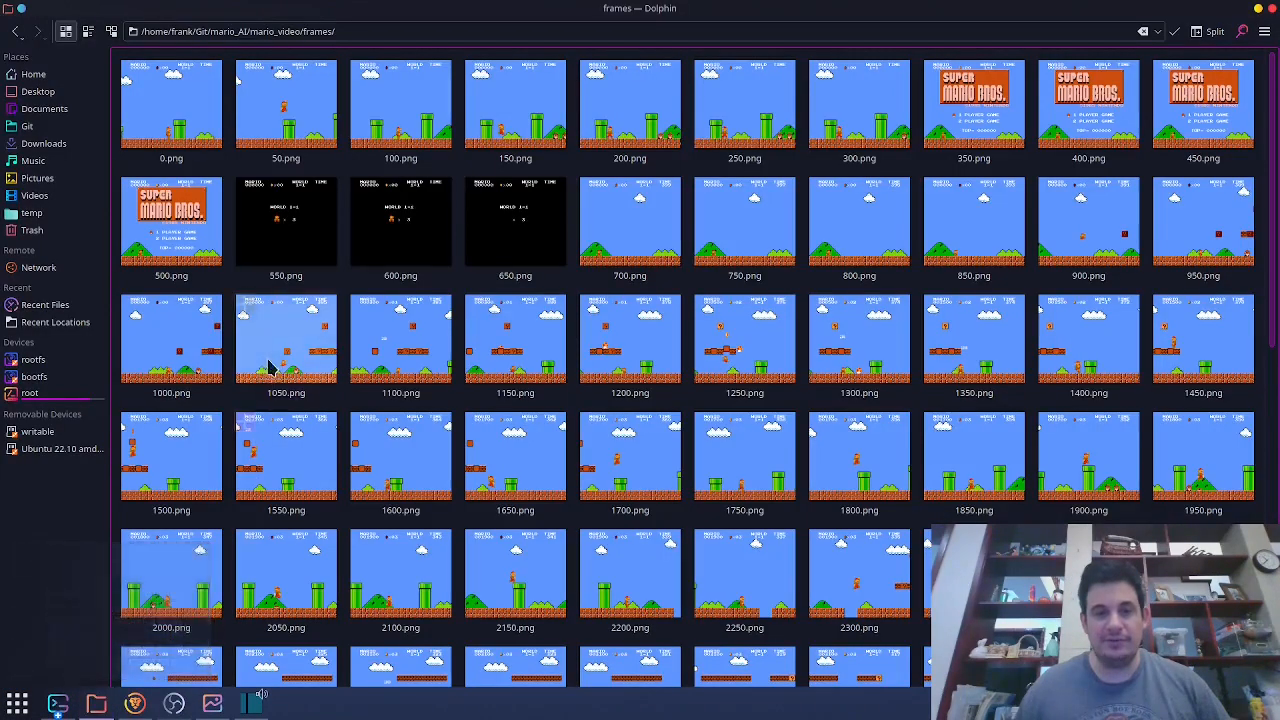
left_click(300, 140)
key("ctrl+a")
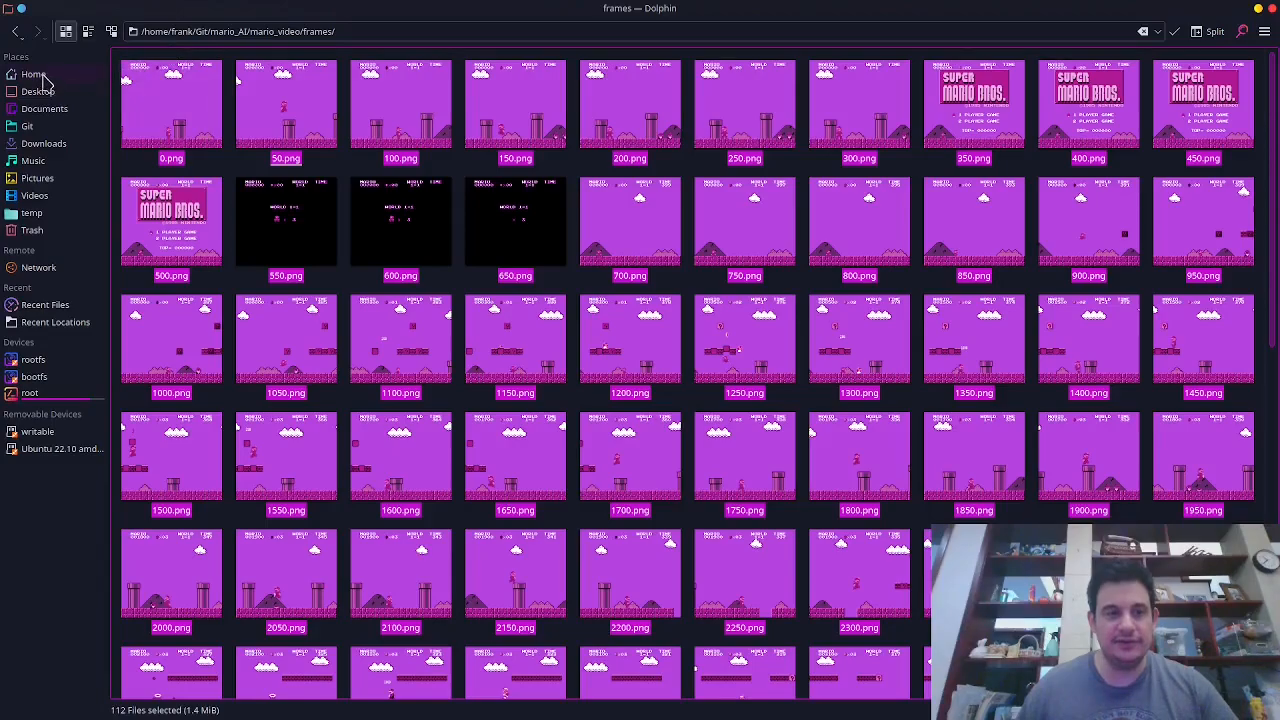
Delete the mario and mario_target folders from the datasets folder in the home directory.
left_click(42, 76)
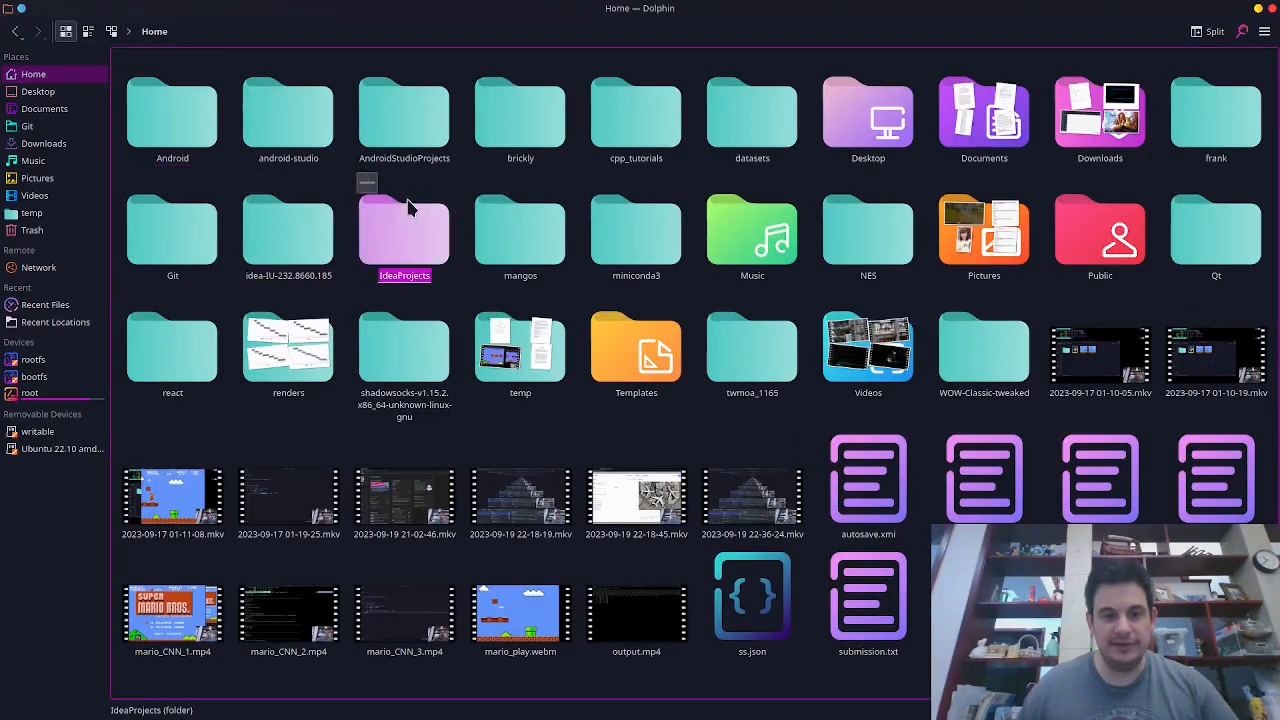
left_click(752, 115)
left_click_drag(371, 251, 186, 122)
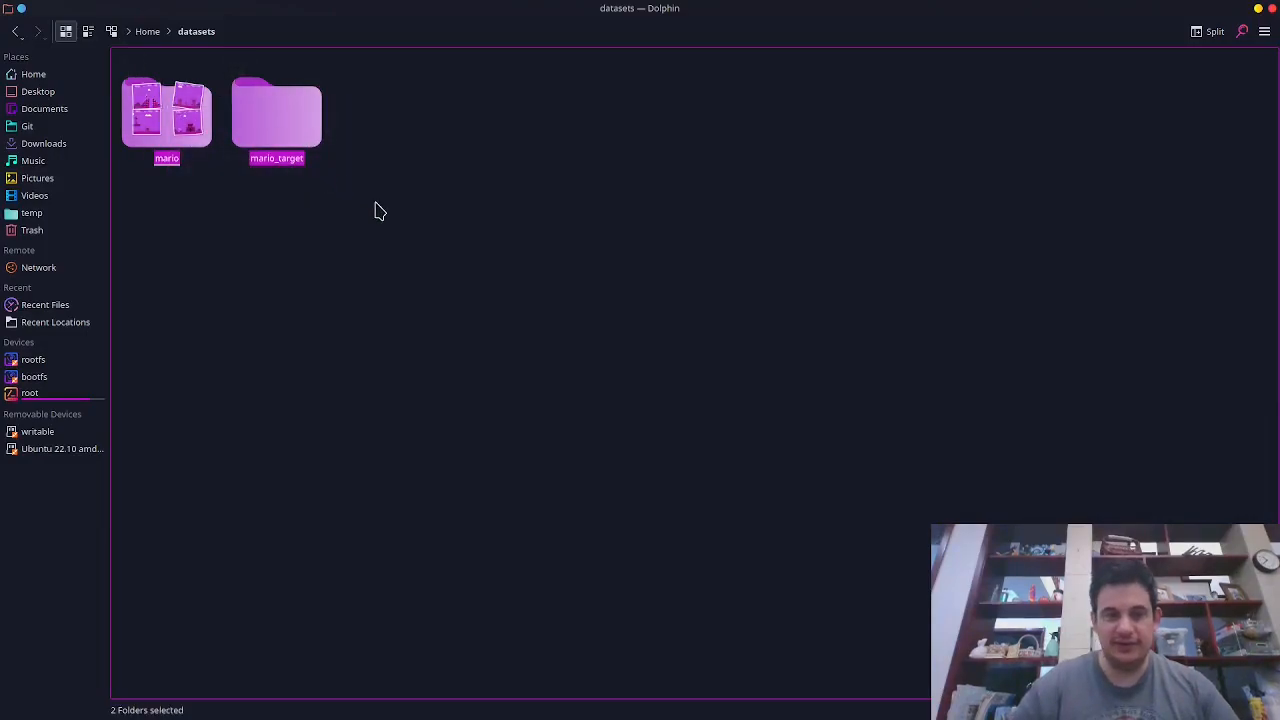
key("Delete")
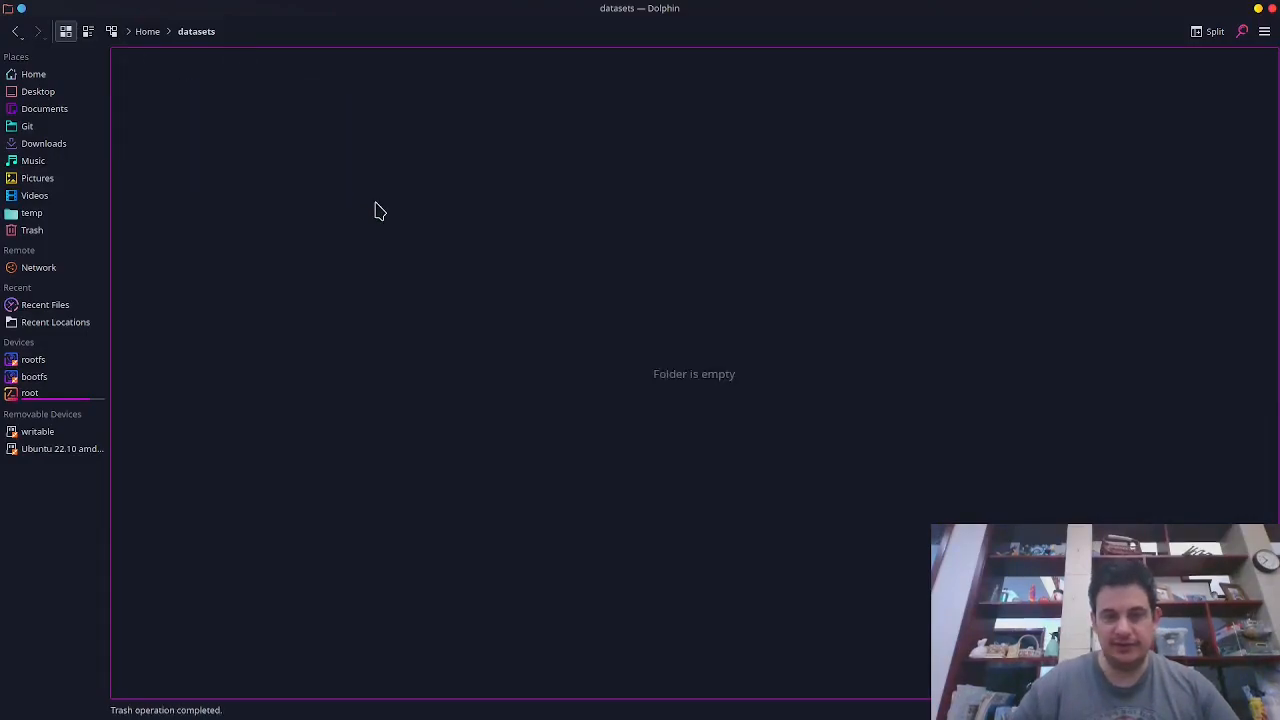
Create a folder named frames inside datasets and place the copied frame images in it.
right_click(282, 172)
mouse_move(346, 187)
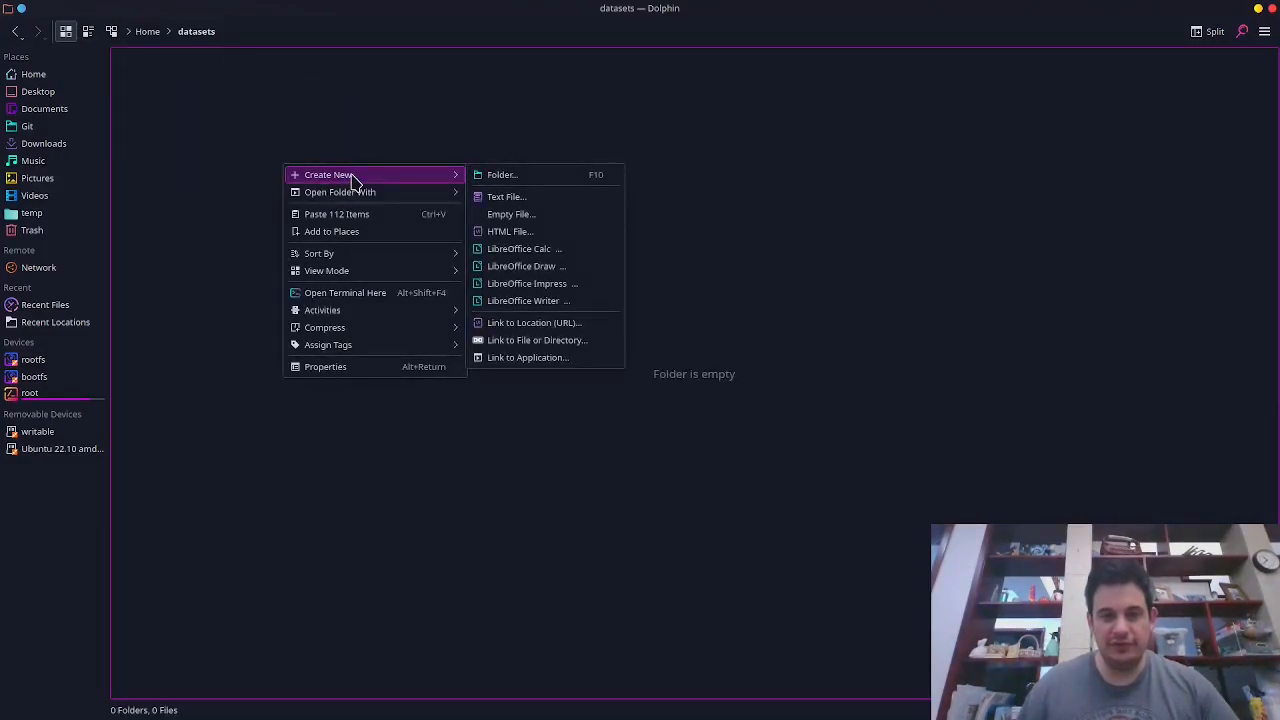
left_click(531, 178)
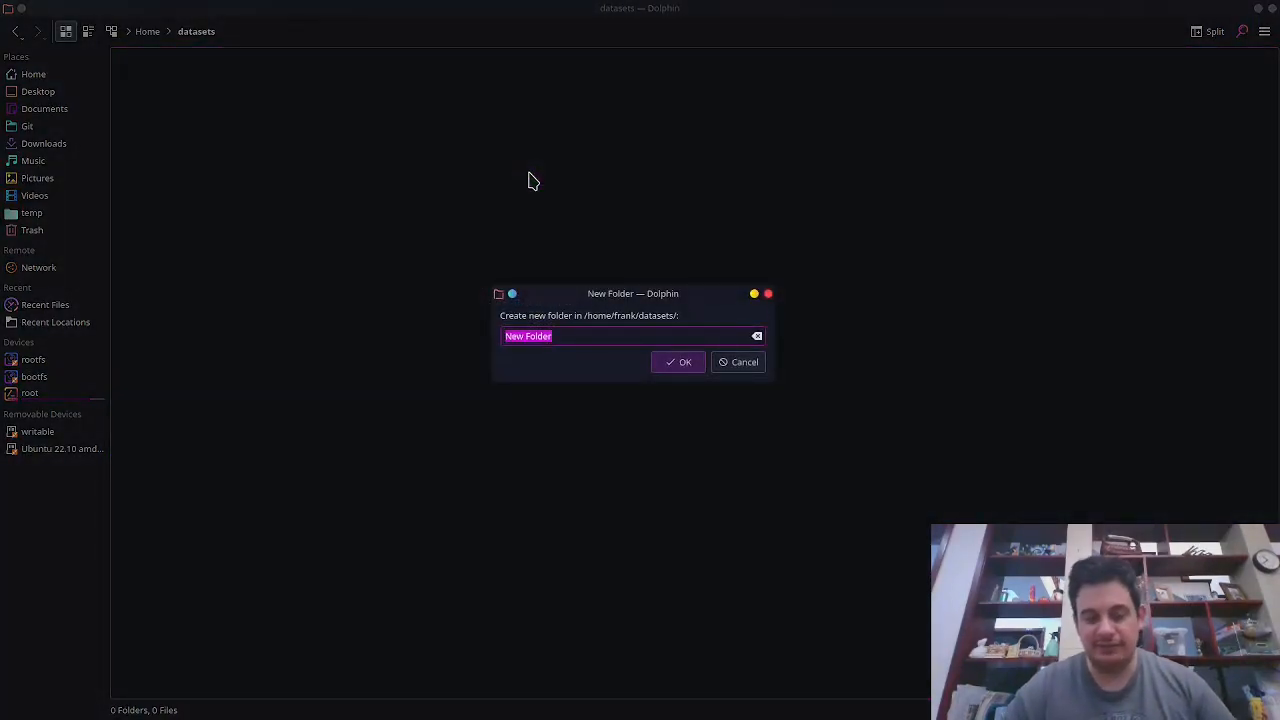
key("BackSpace")
type("frames")
key("Return")
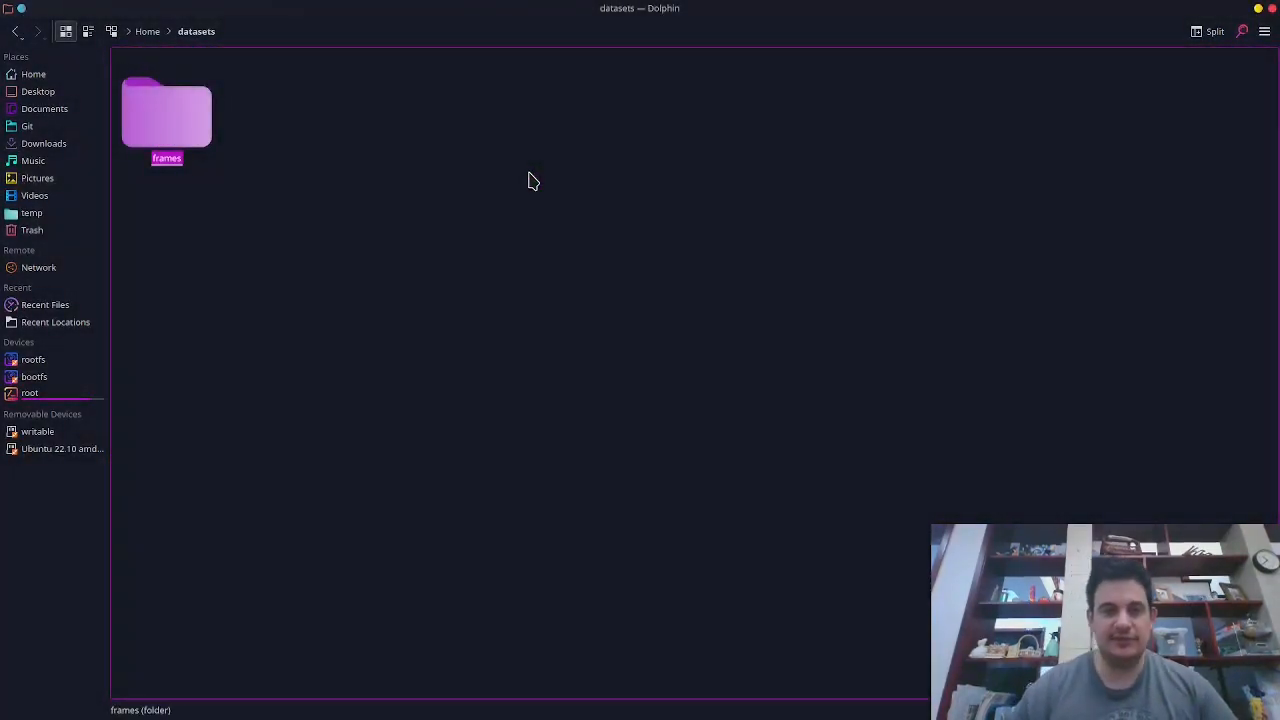
double_click(166, 115)
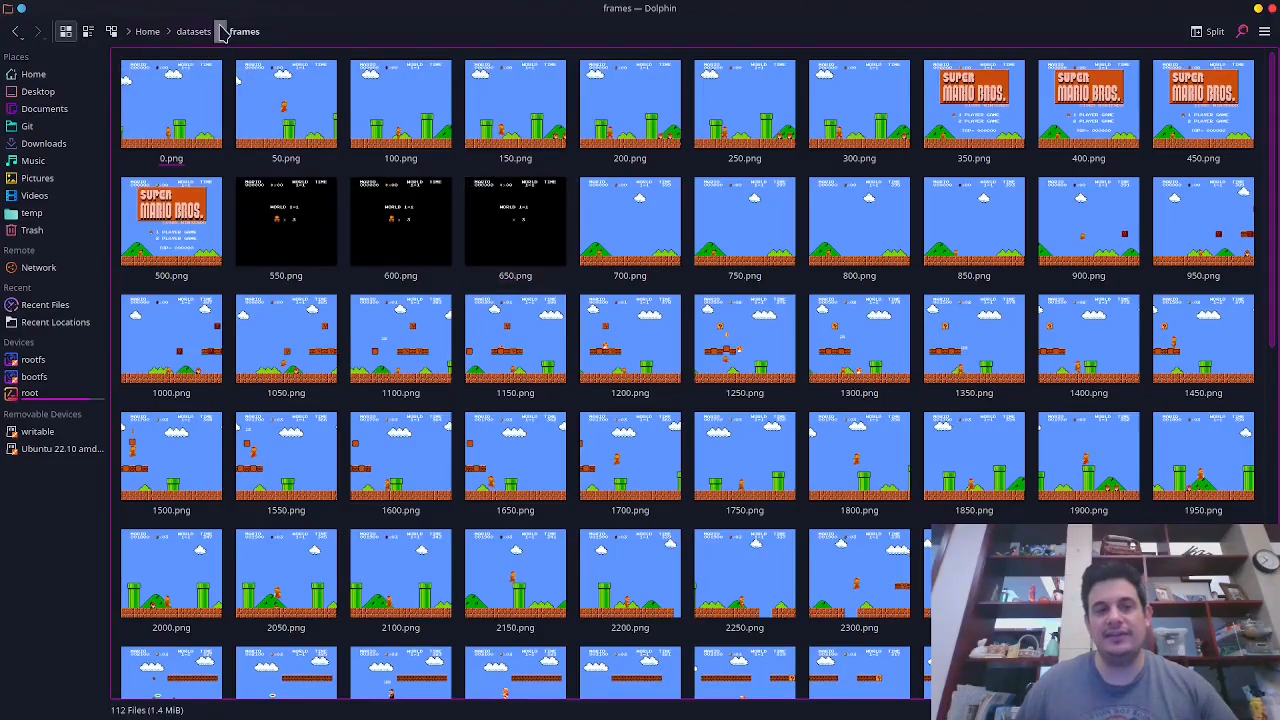
Back in the project's storage settings, add a source storage of type Local files titled Mario Frames.
key("alt+Tab")
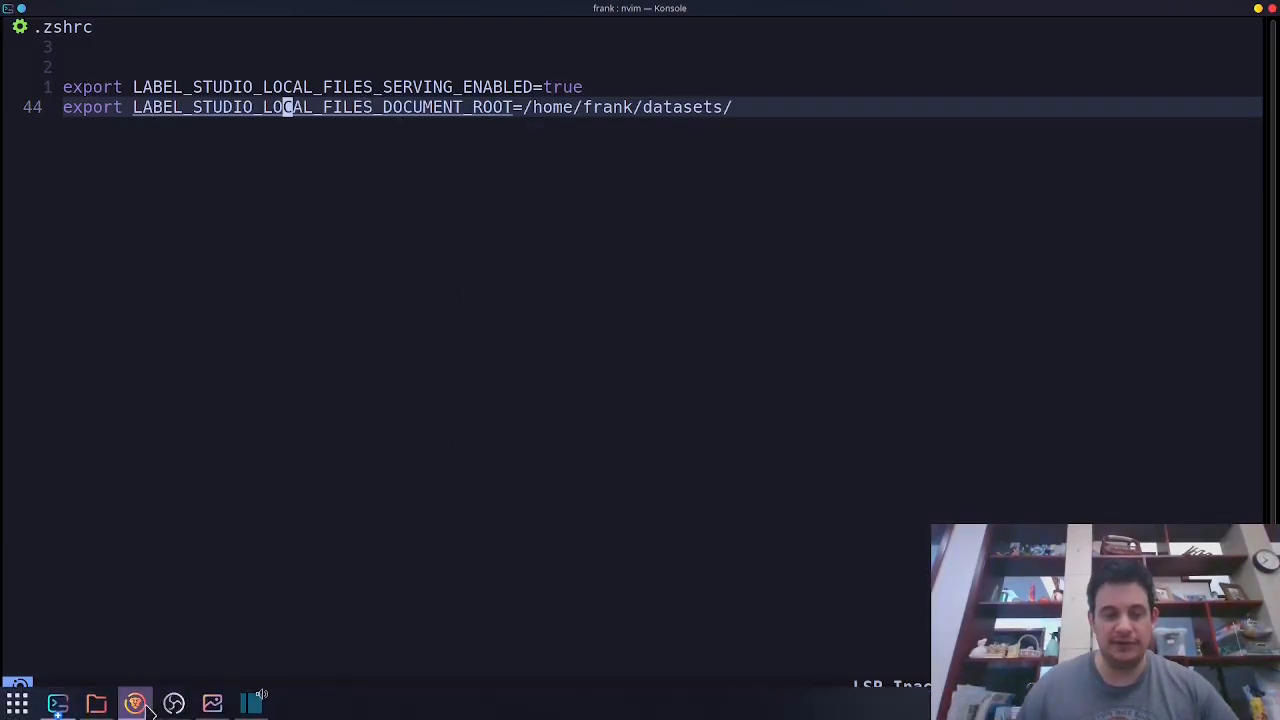
left_click(137, 707)
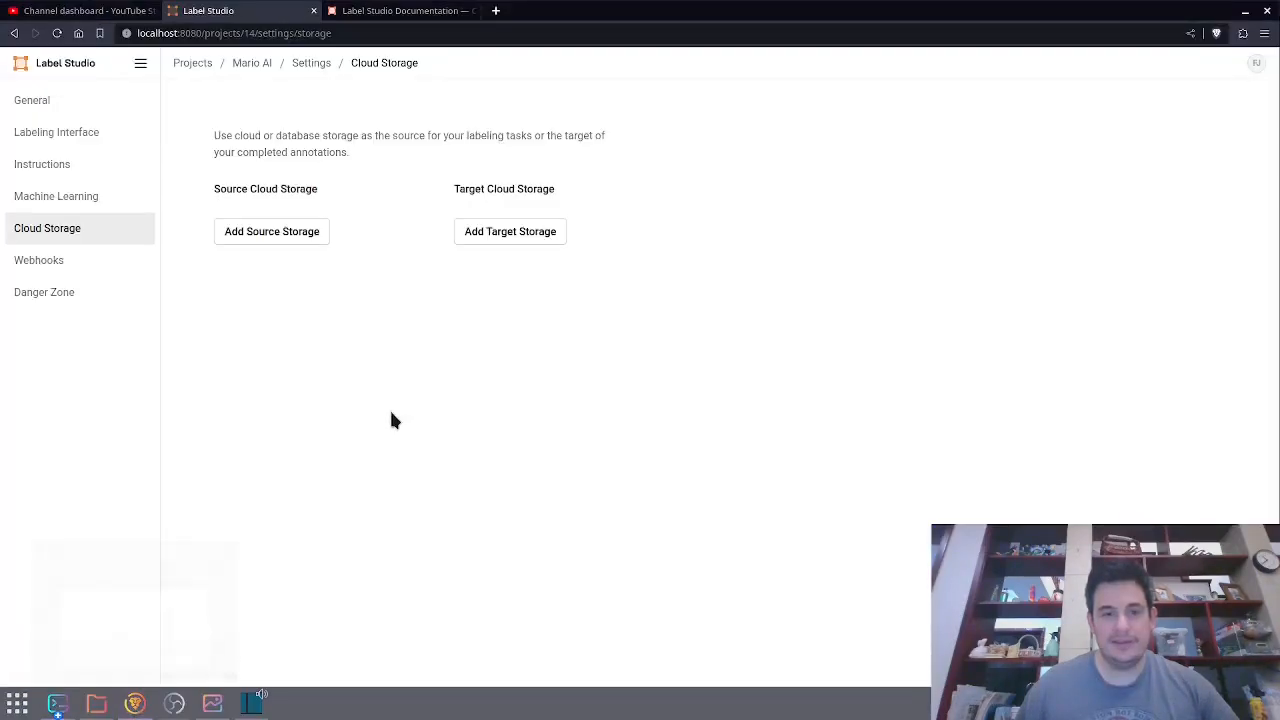
left_click(300, 231)
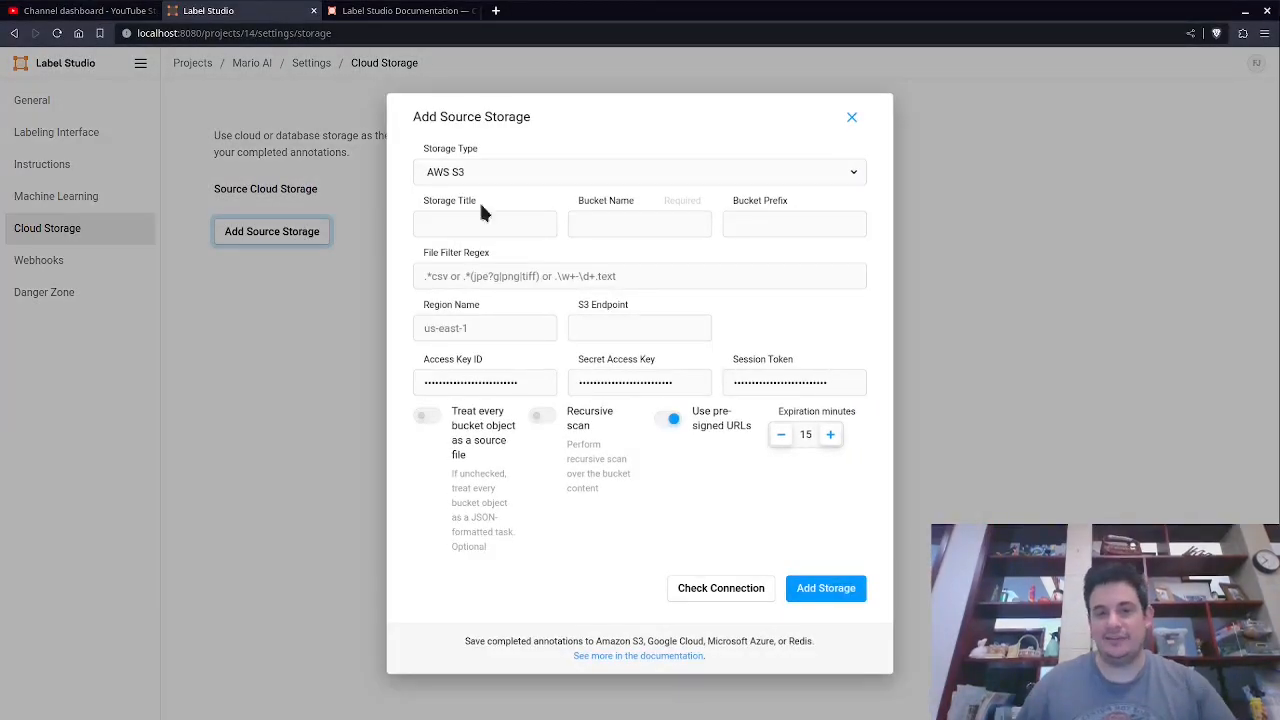
left_click(477, 172)
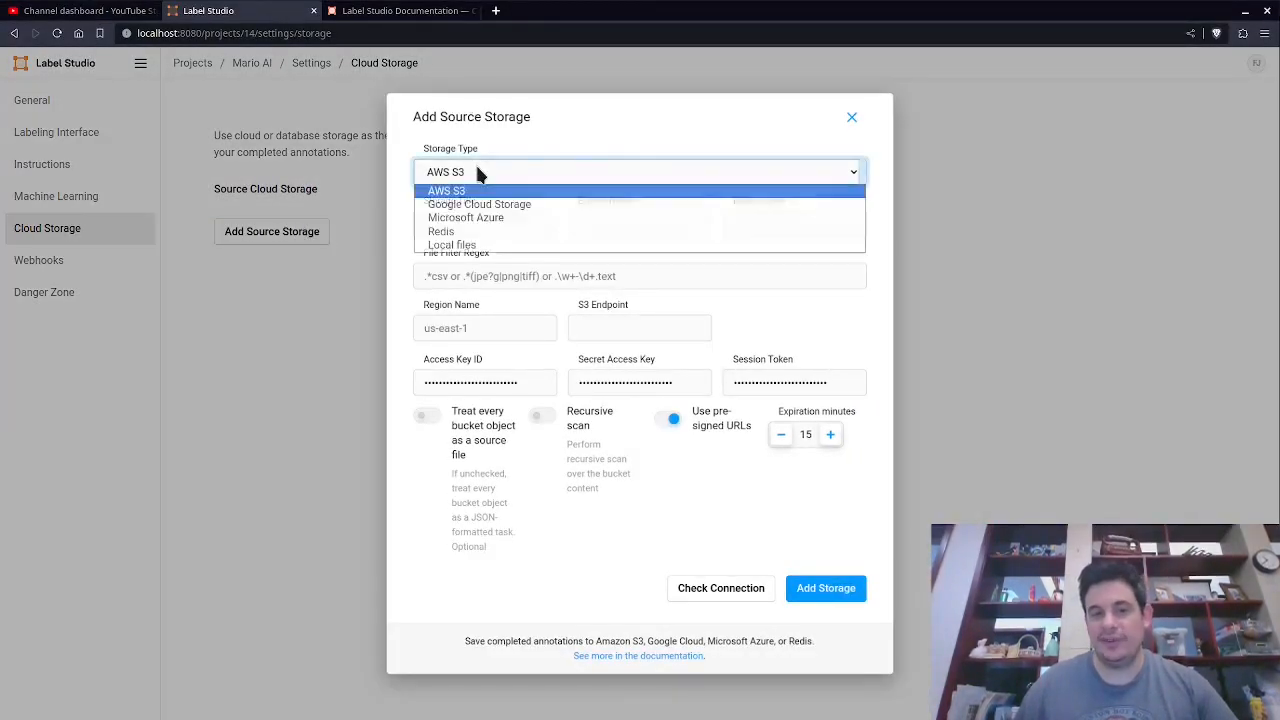
left_click(463, 246)
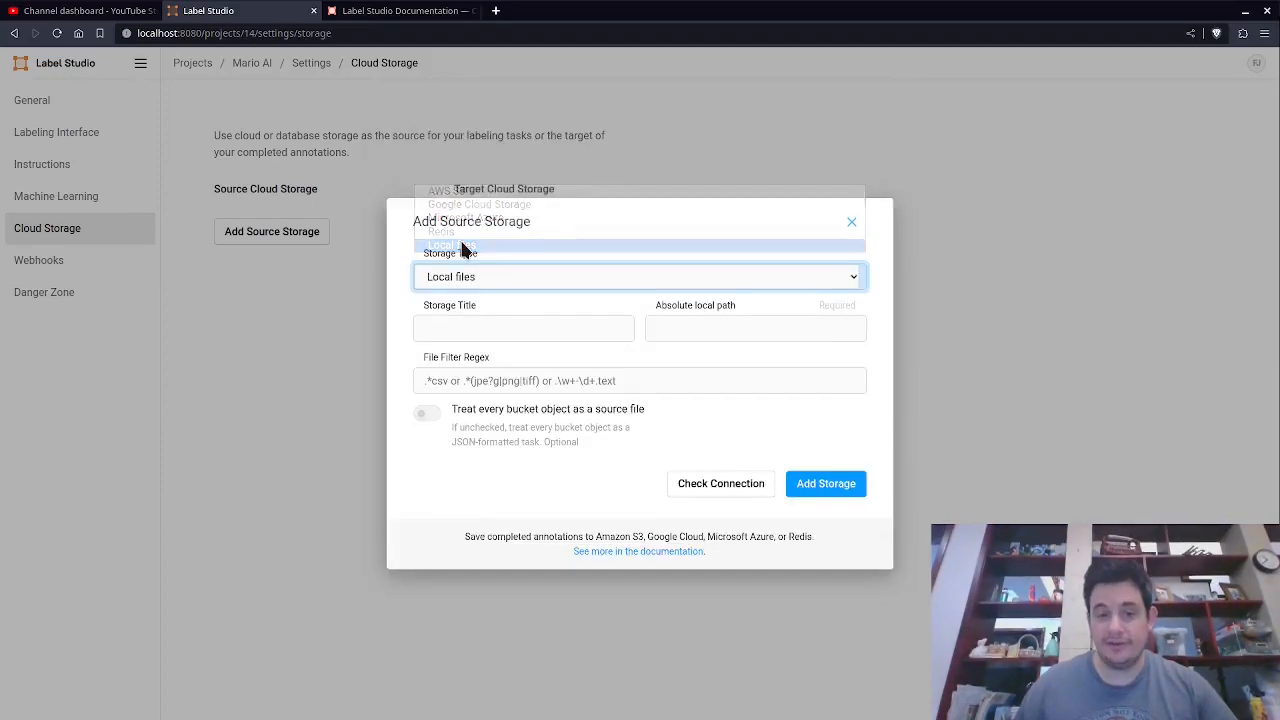
left_click(469, 322)
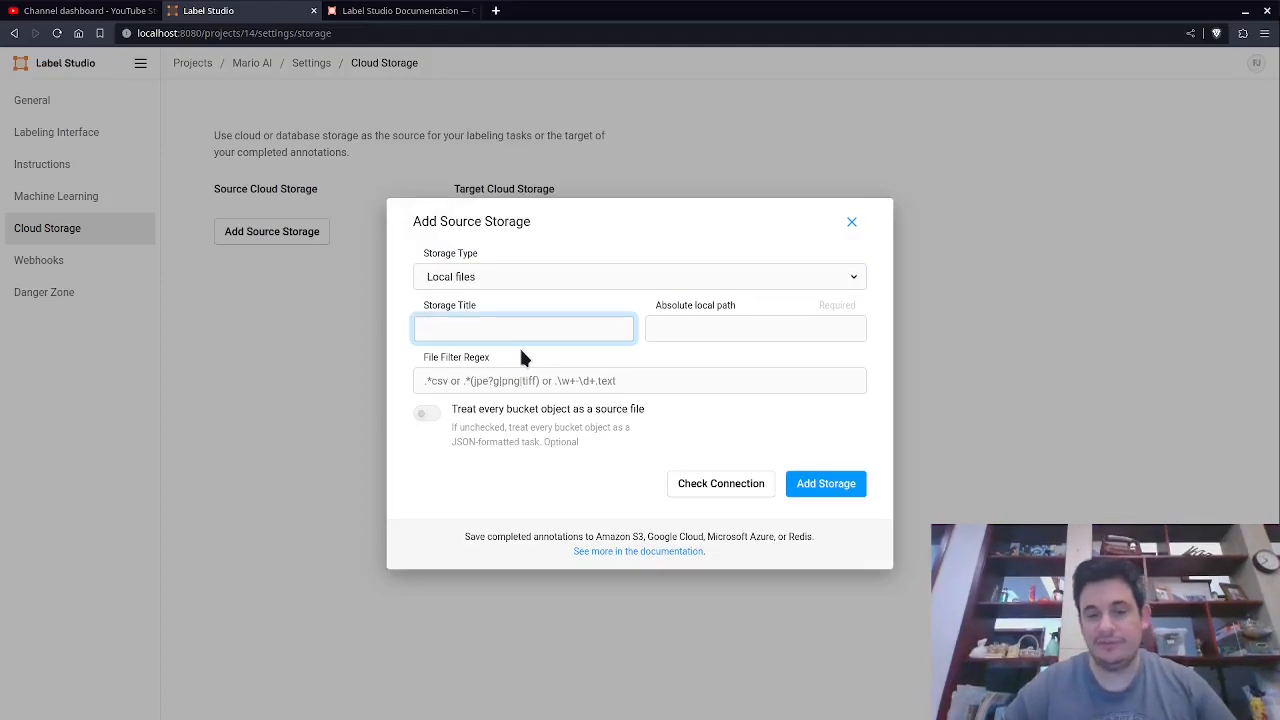
type("Mario ")
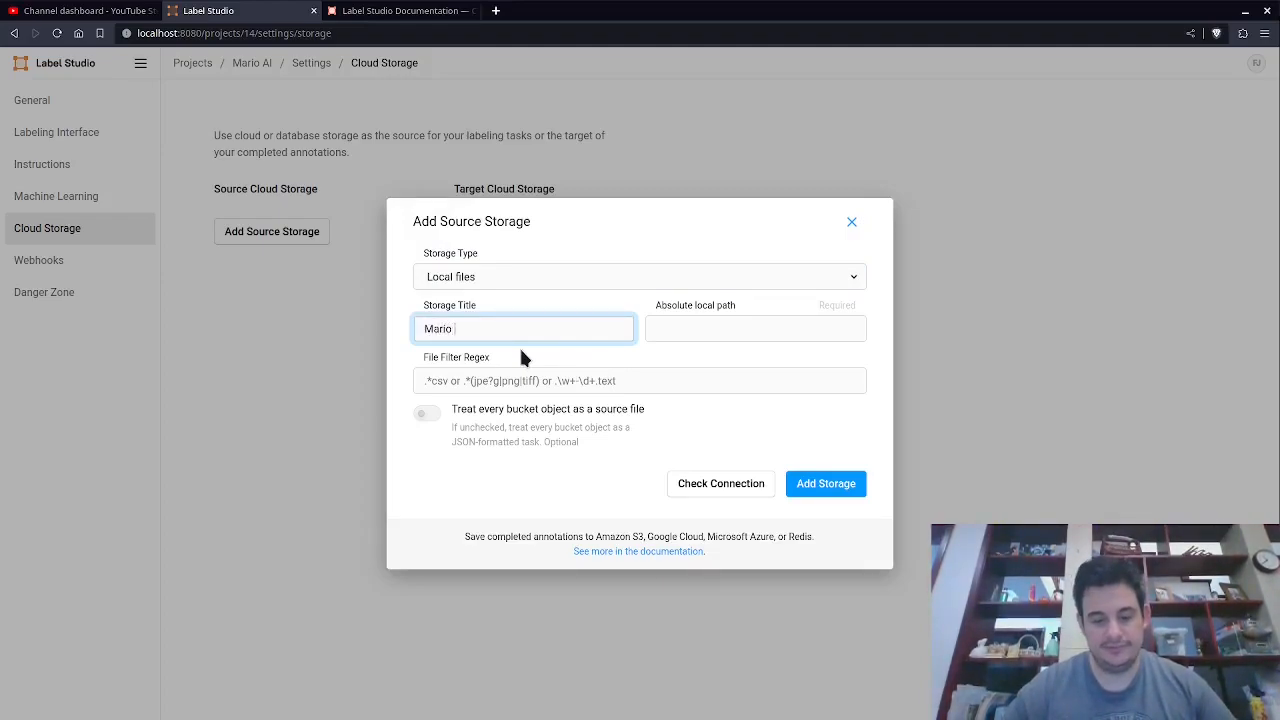
type("Frames")
key("Tab")
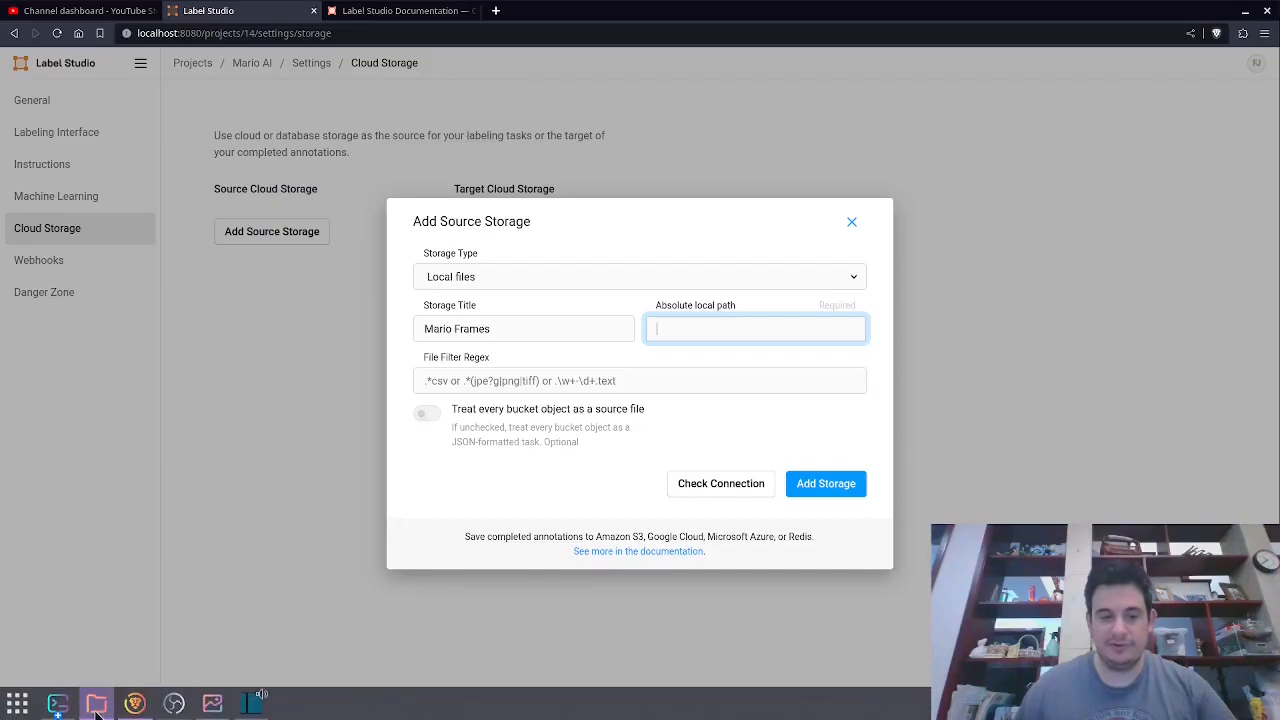
Copy the frames folder path from the file manager and paste /home/frank/datasets/frames/ as the absolute local path.
left_click(96, 703)
left_click(320, 31)
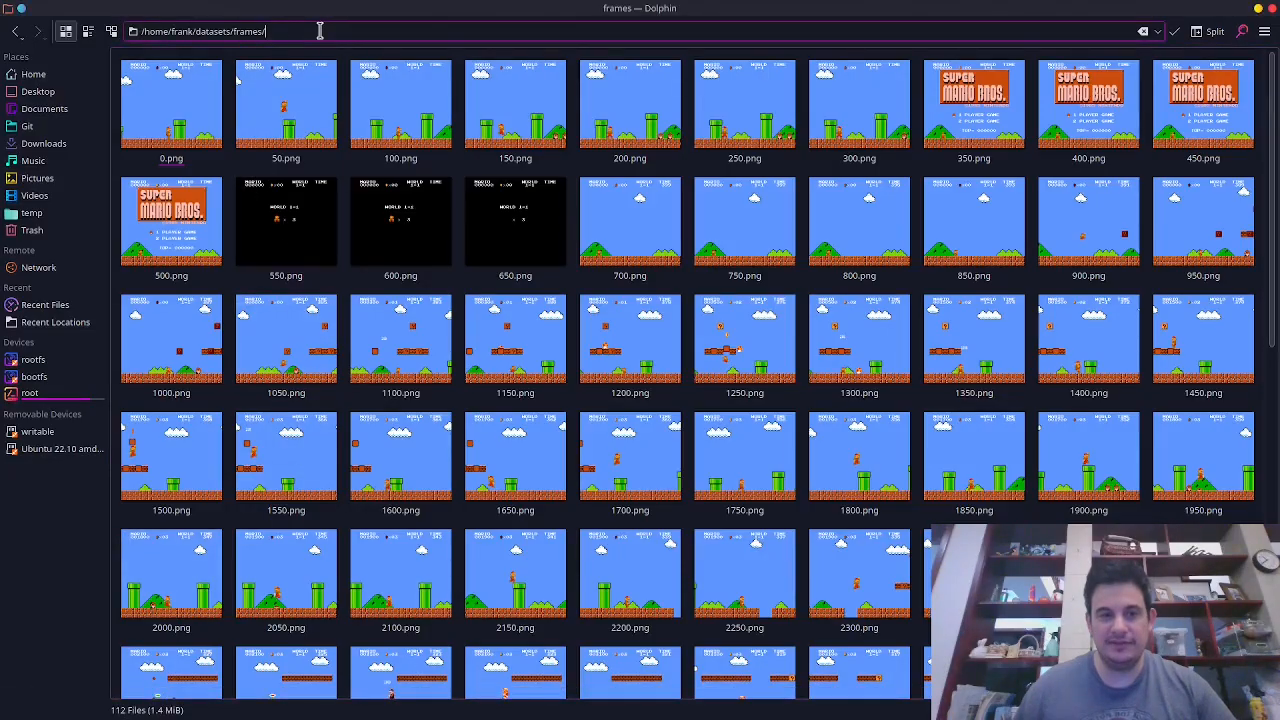
key("ctrl+a")
key("ctrl+c")
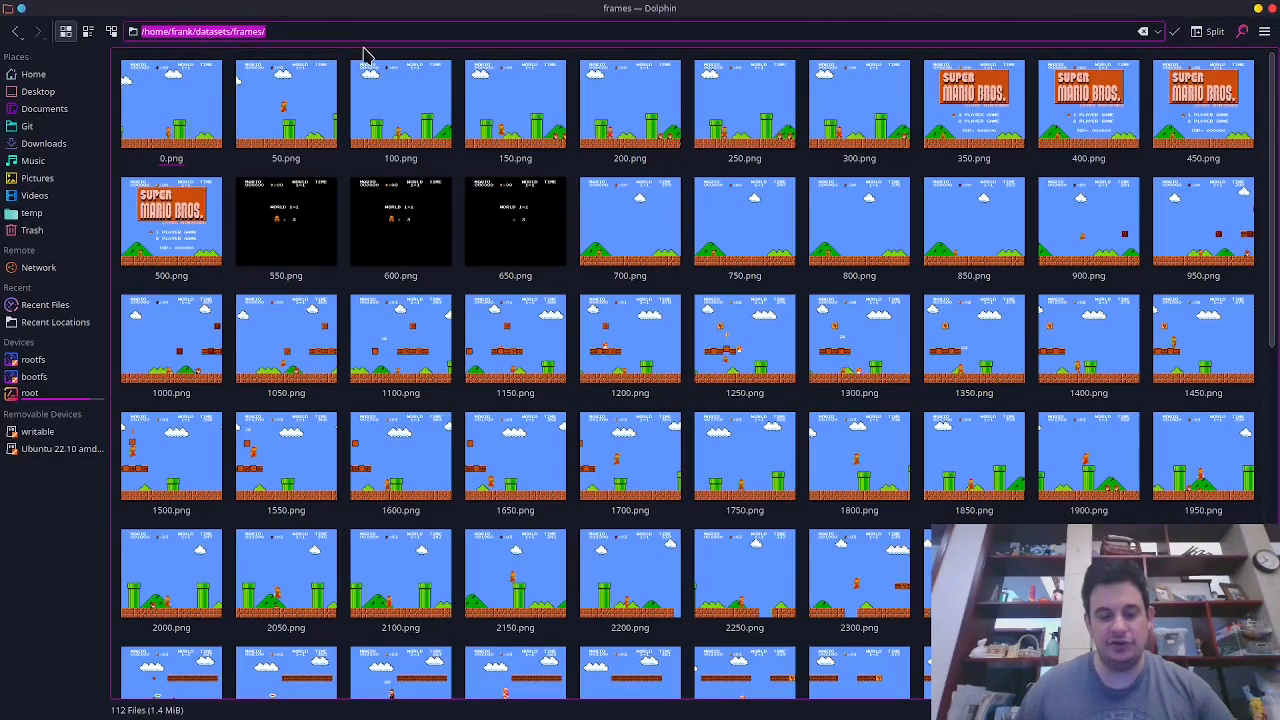
key("alt+Tab")
key("ctrl+v")
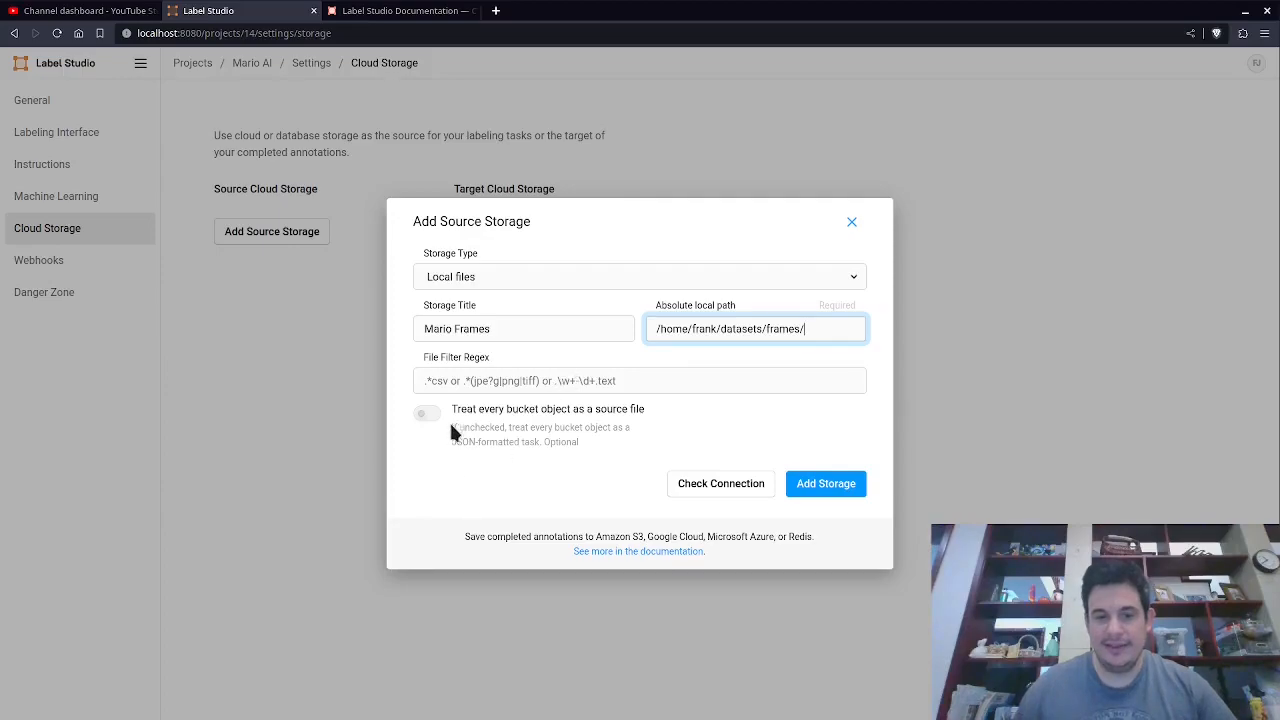
Enable treating every bucket object as a source file, leaving the file filter regex empty.
left_click(462, 393)
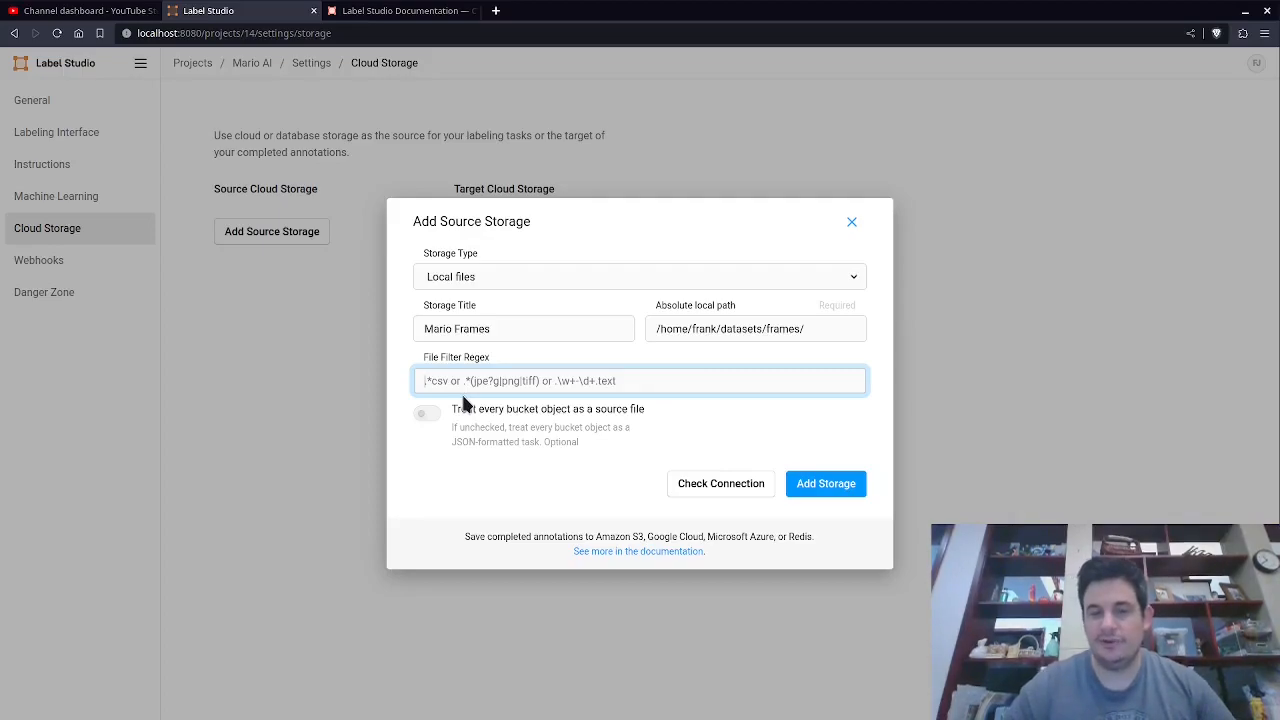
key("alt+Tab")
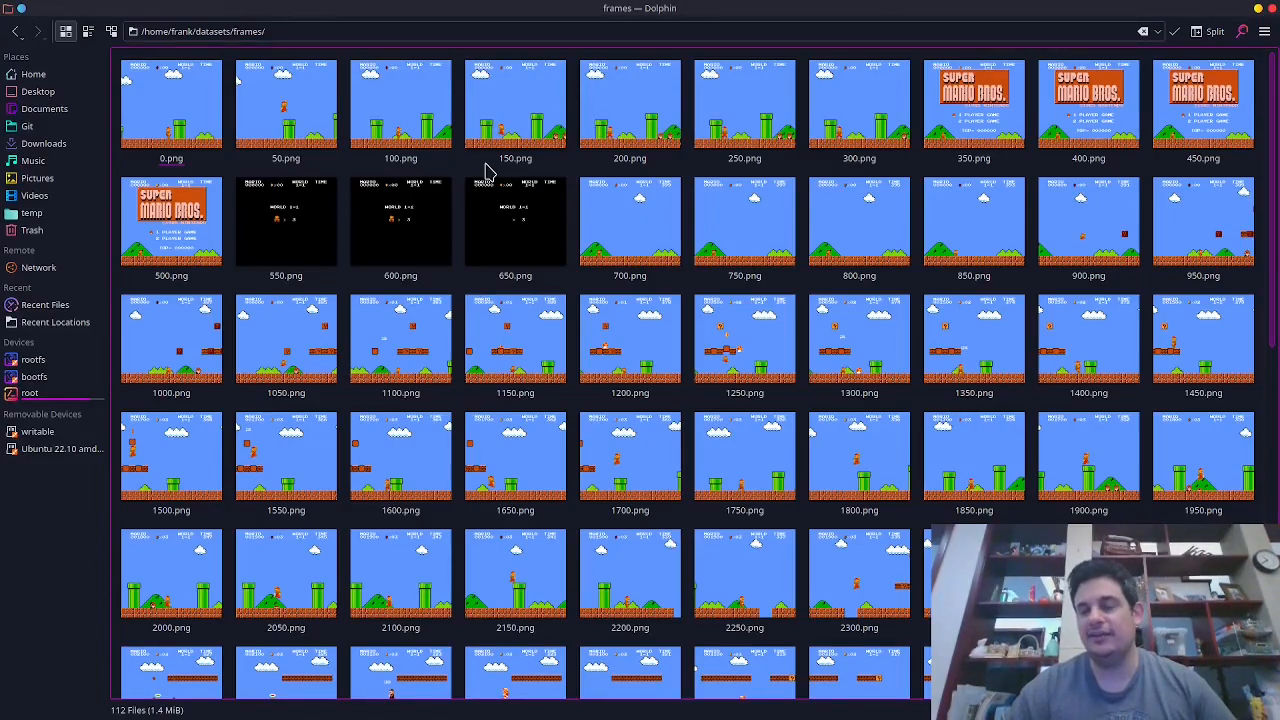
key("alt+Tab")
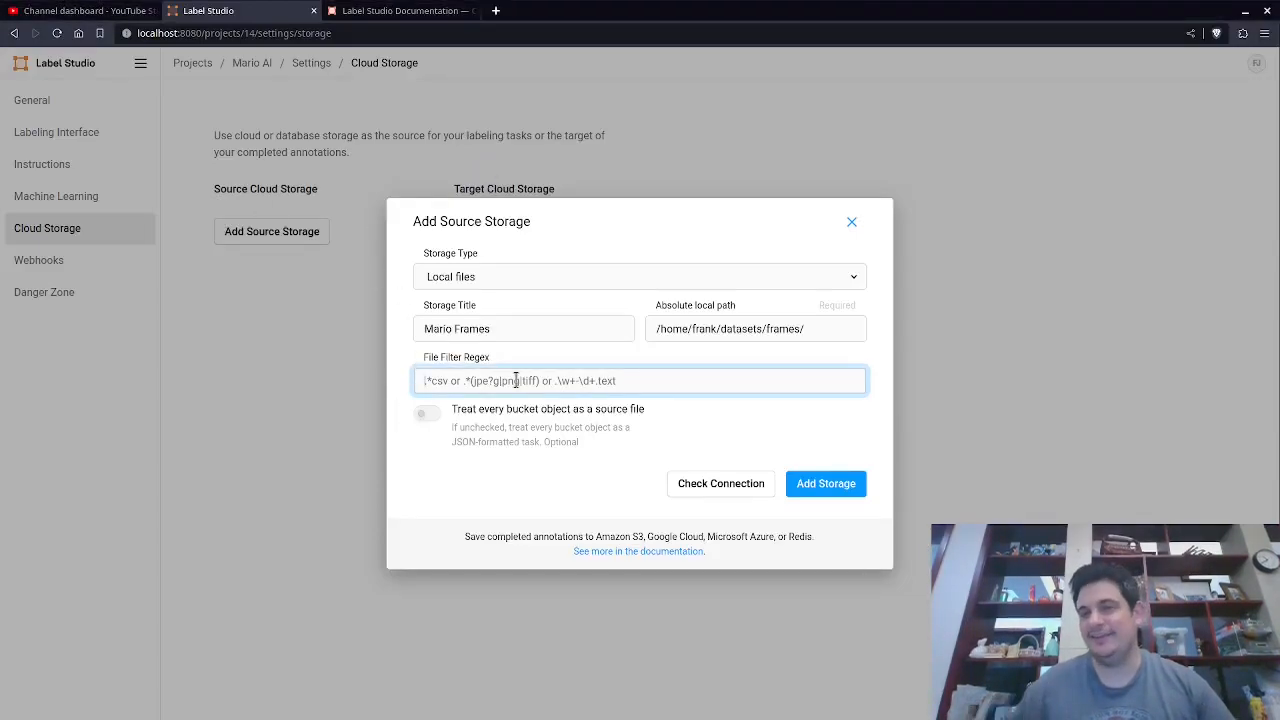
key("alt+Tab")
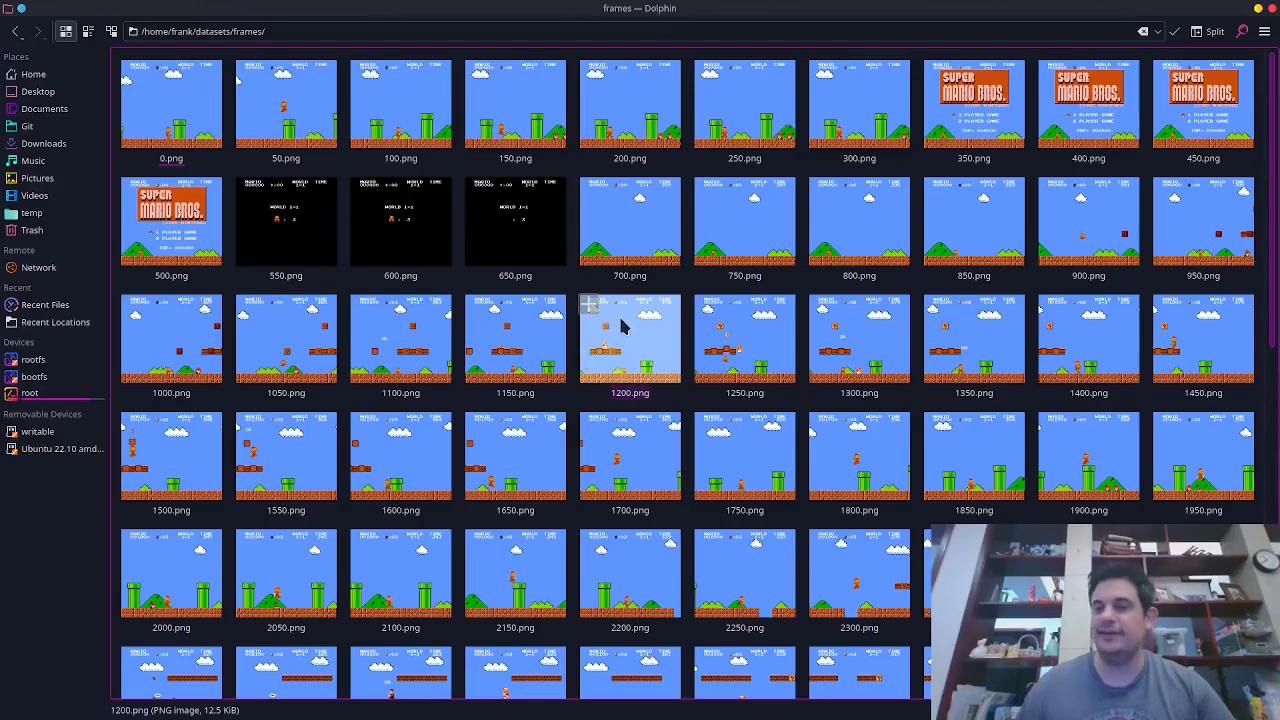
key("alt+Tab")
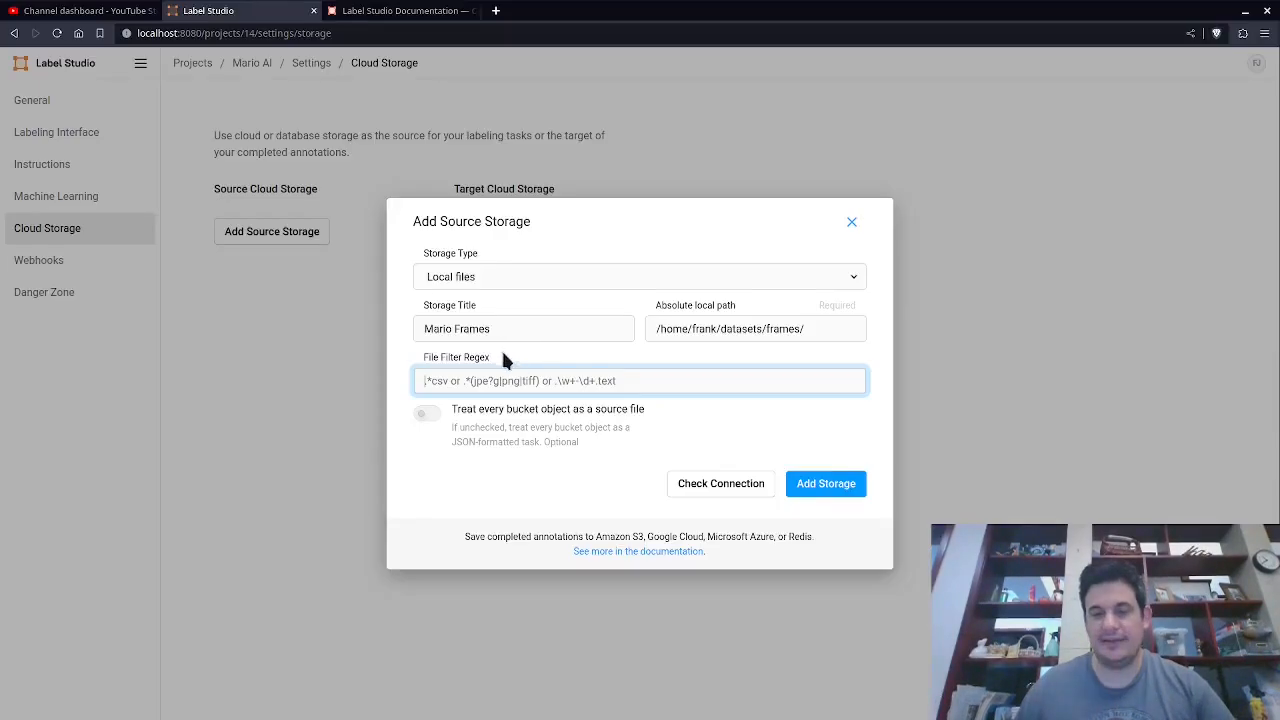
left_click(427, 414)
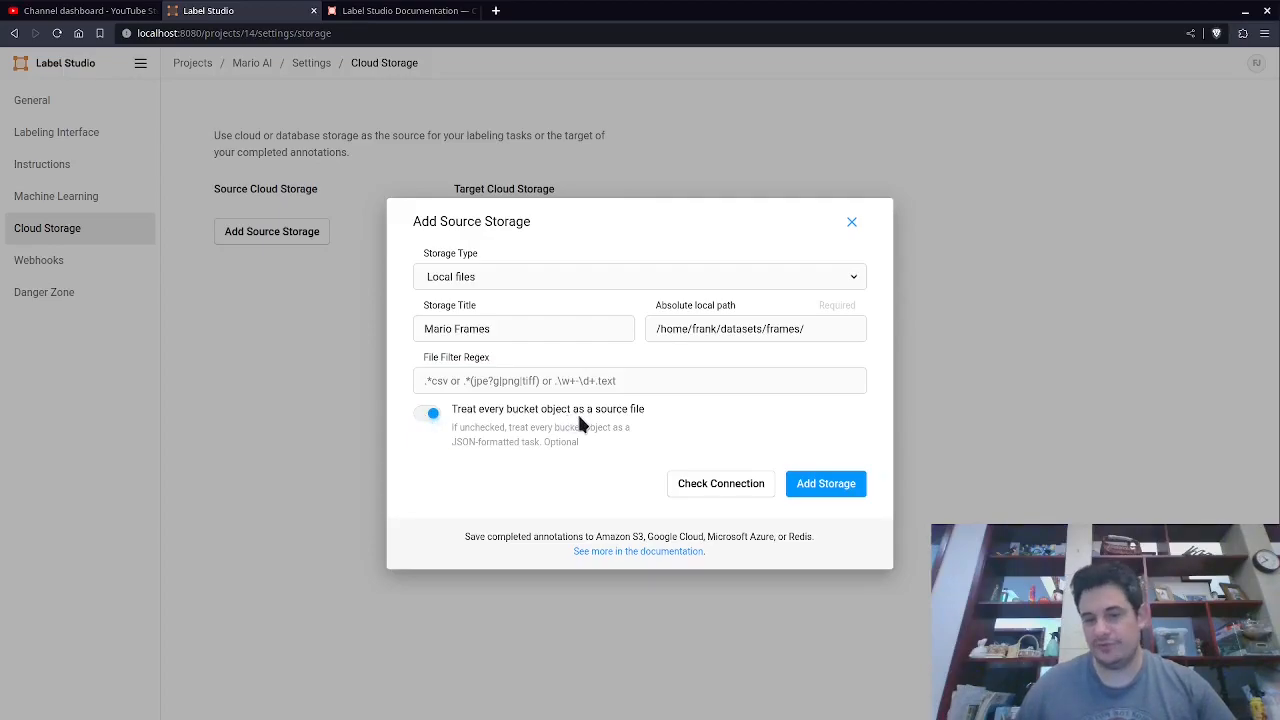
key("alt+Tab")
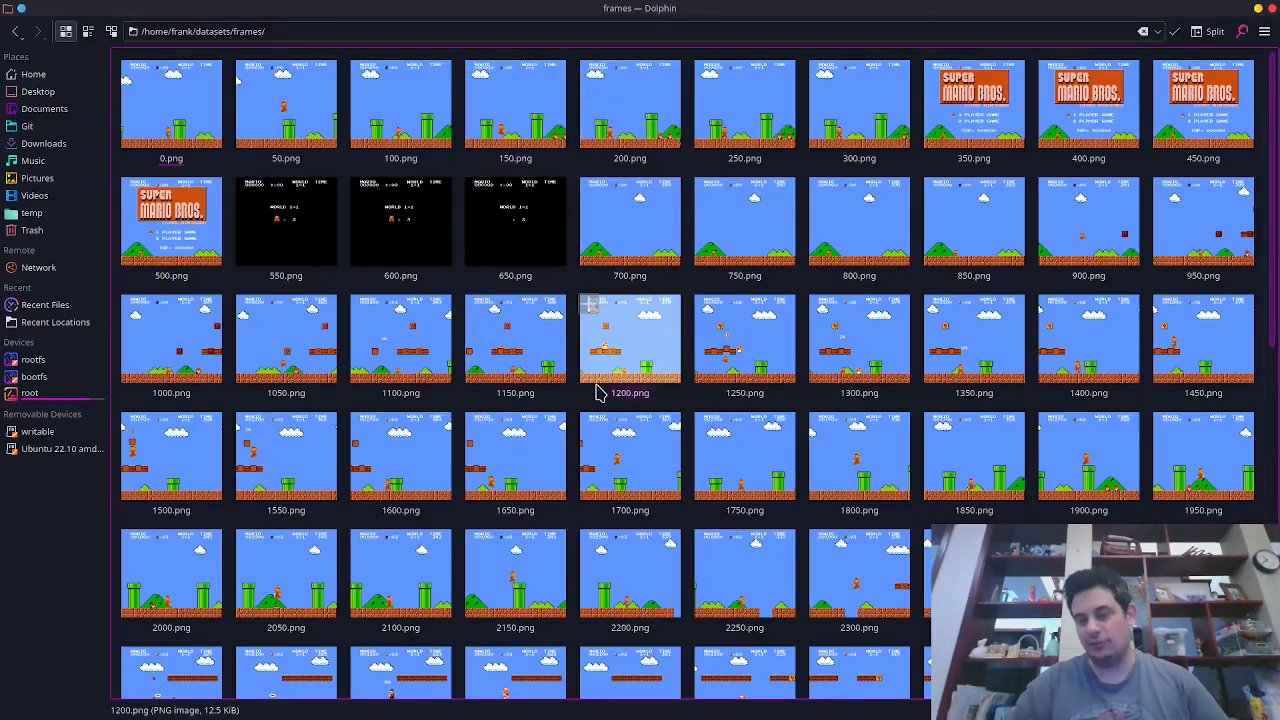
key("alt+Tab")
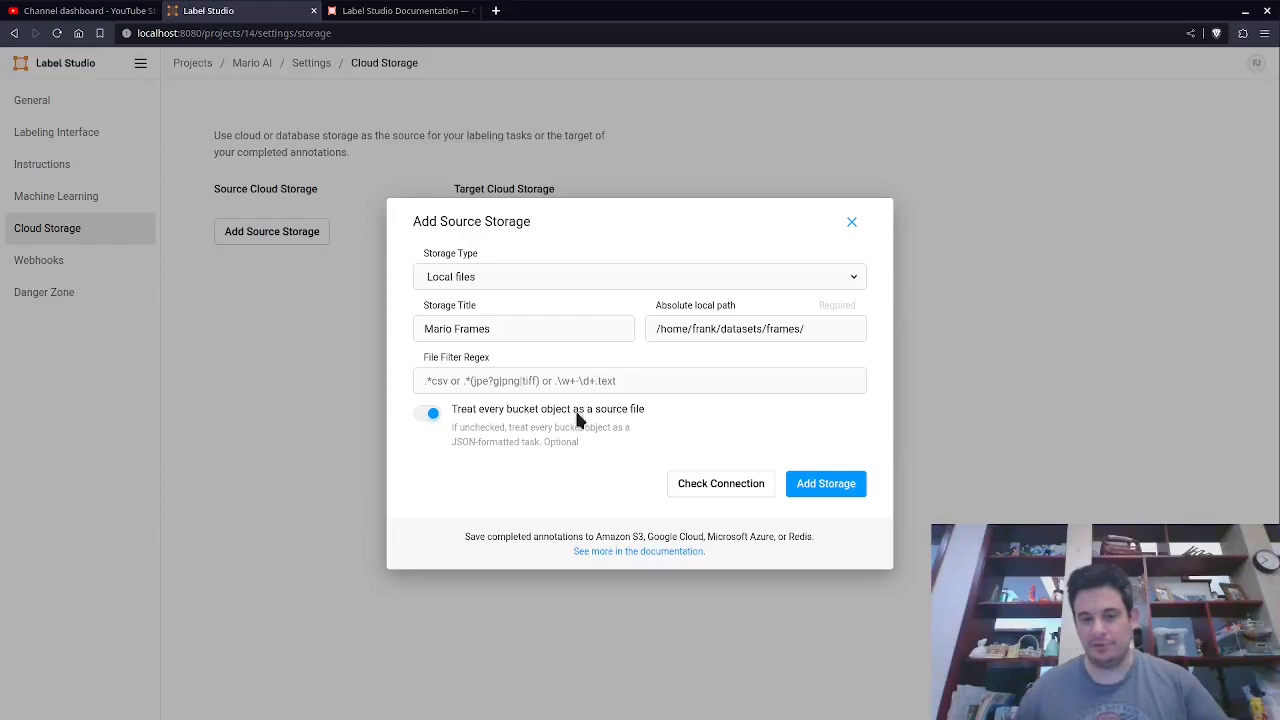
Check the connection to the local frames storage and review the entered path.
left_click(718, 490)
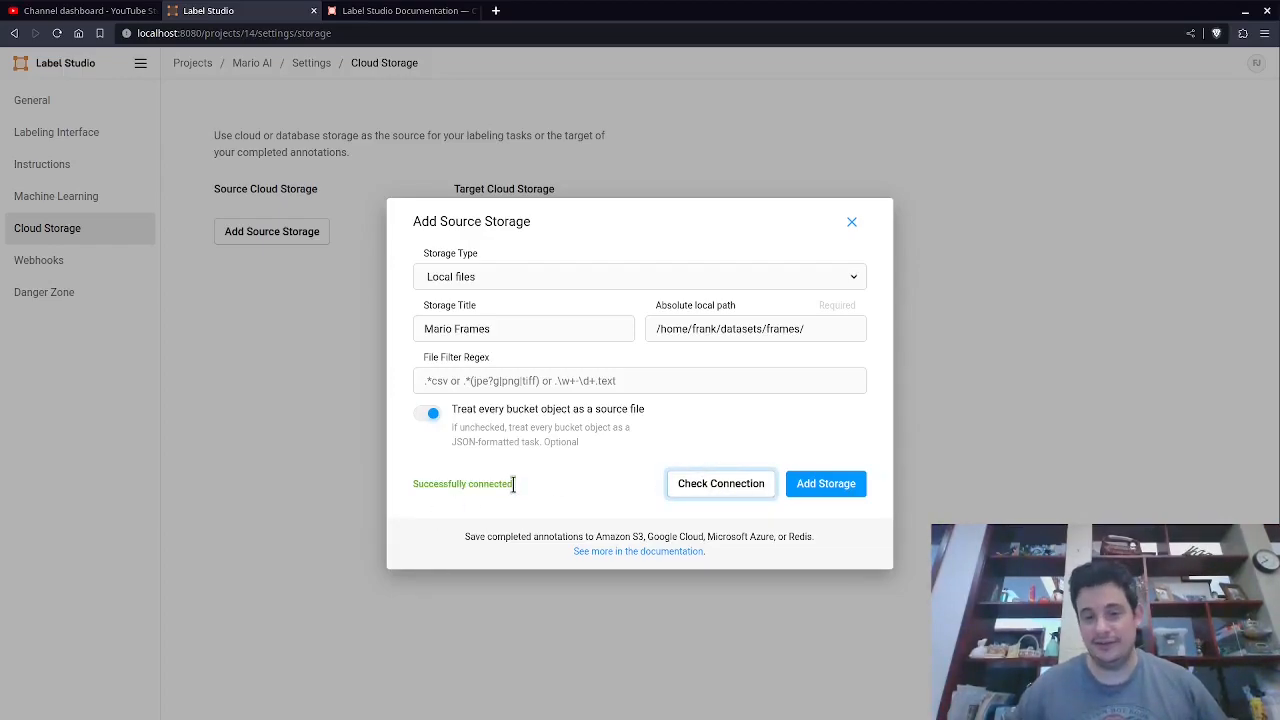
triple_click(708, 334)
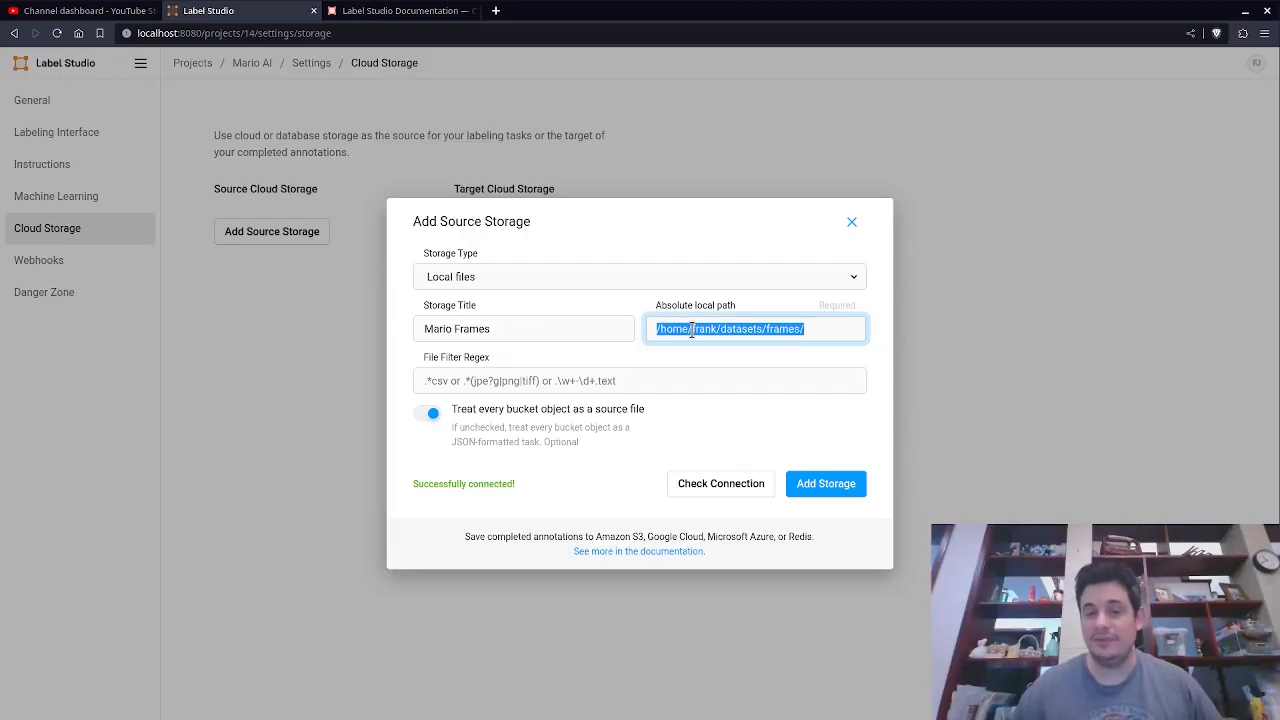
key("End")
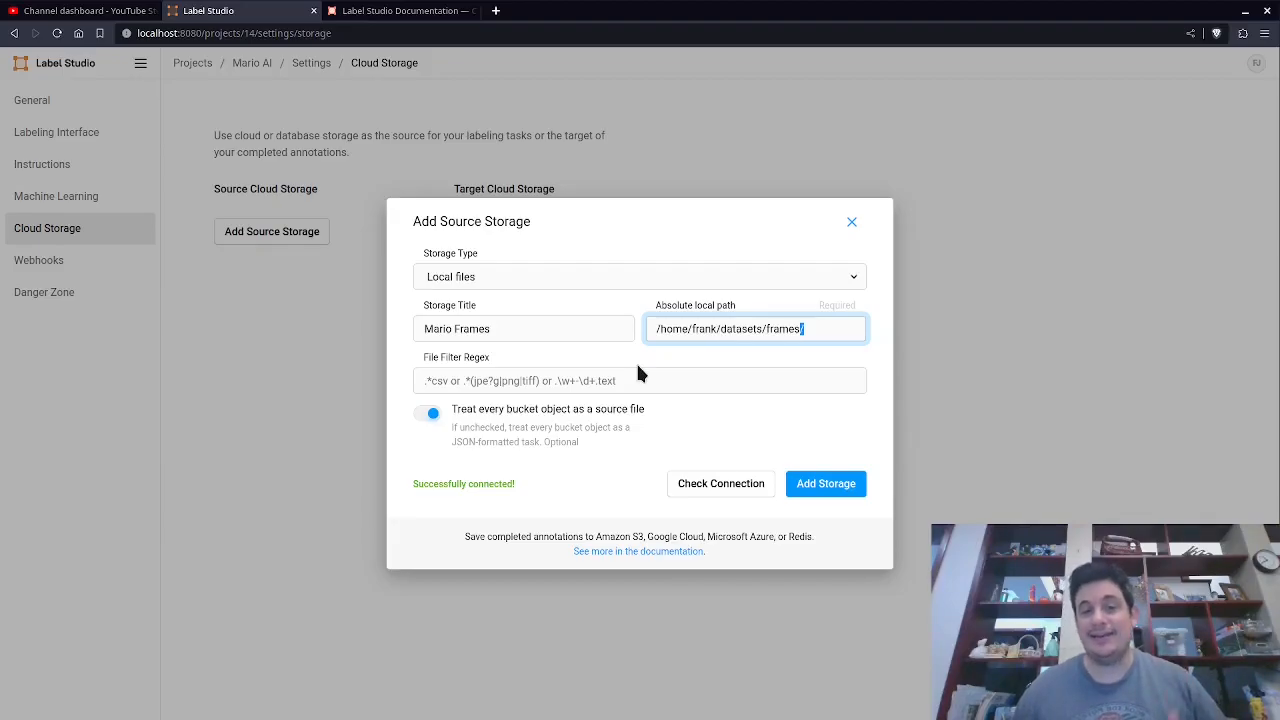
mouse_move(133, 712)
mouse_move(57, 703)
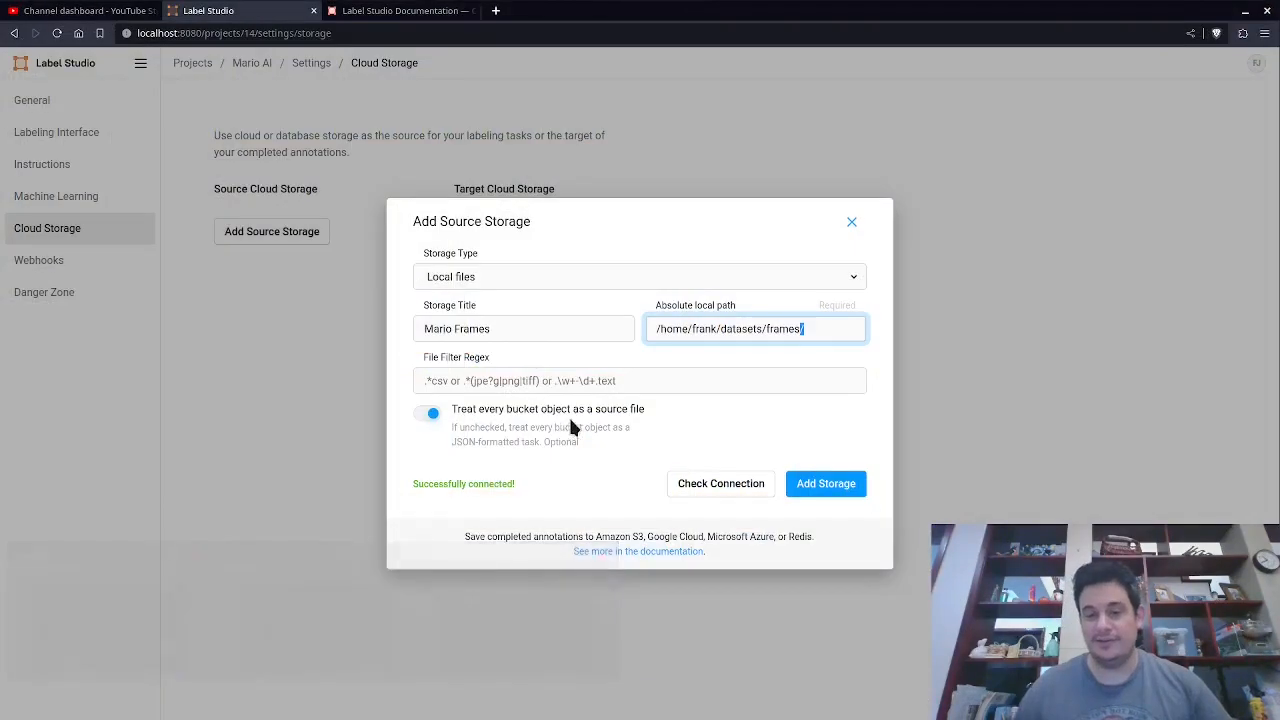
left_click(622, 439)
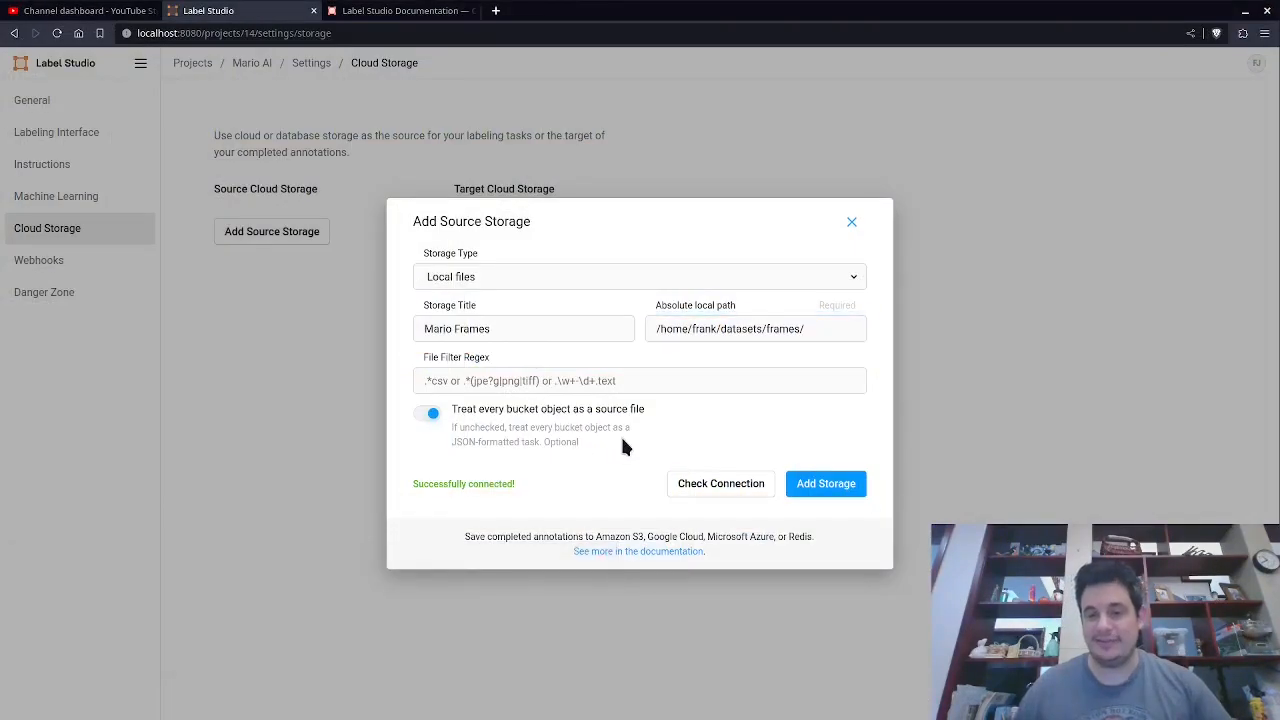
left_click(427, 413)
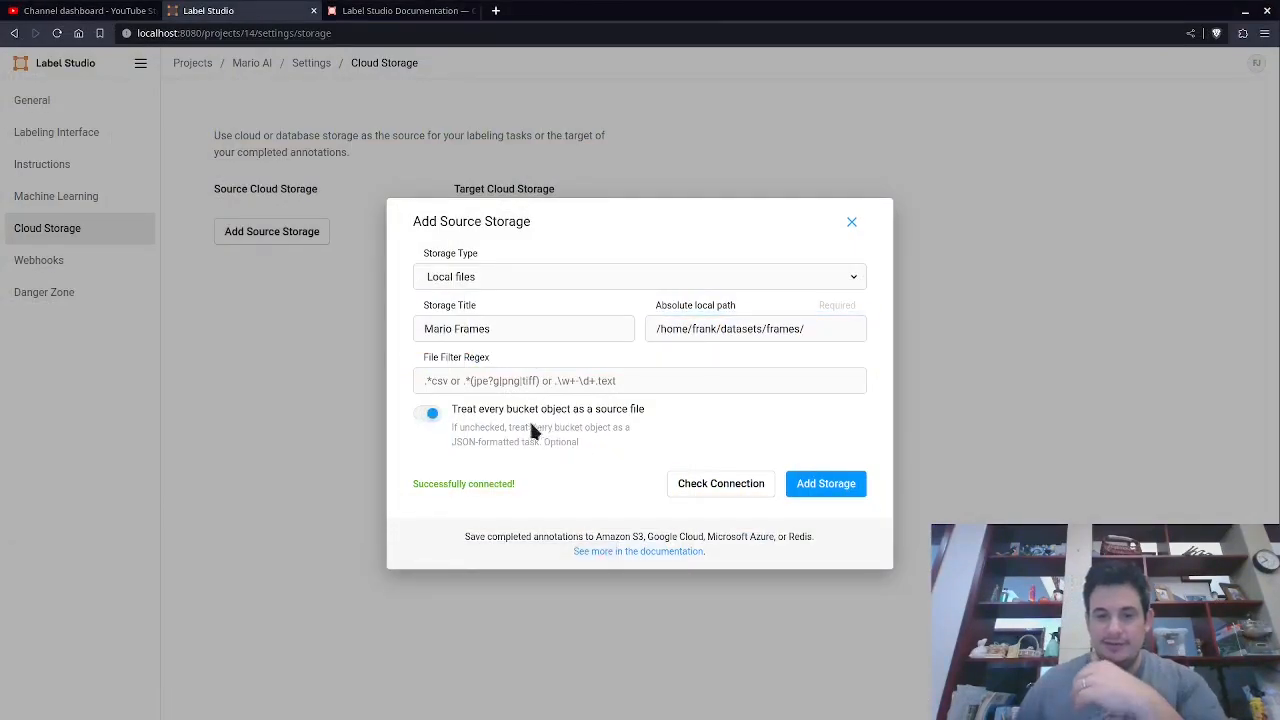
left_click(701, 490)
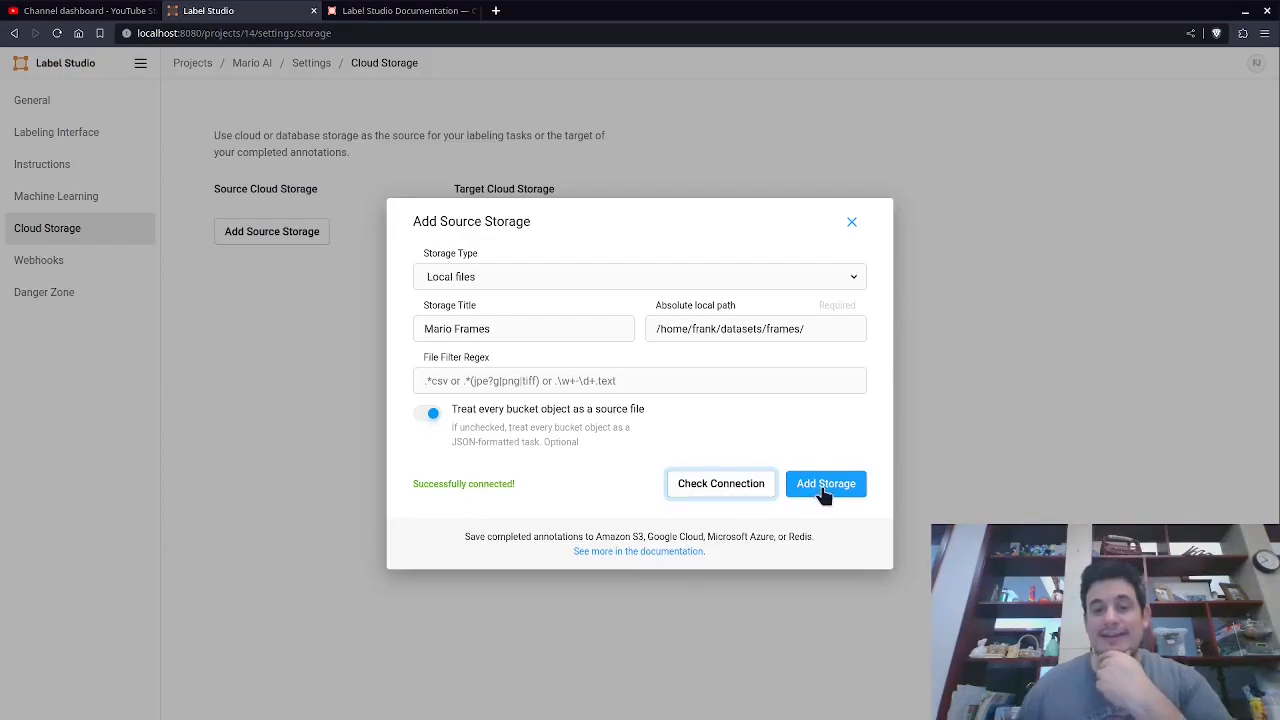
Add the source storage and sync it to import the frames as tasks.
left_click(824, 486)
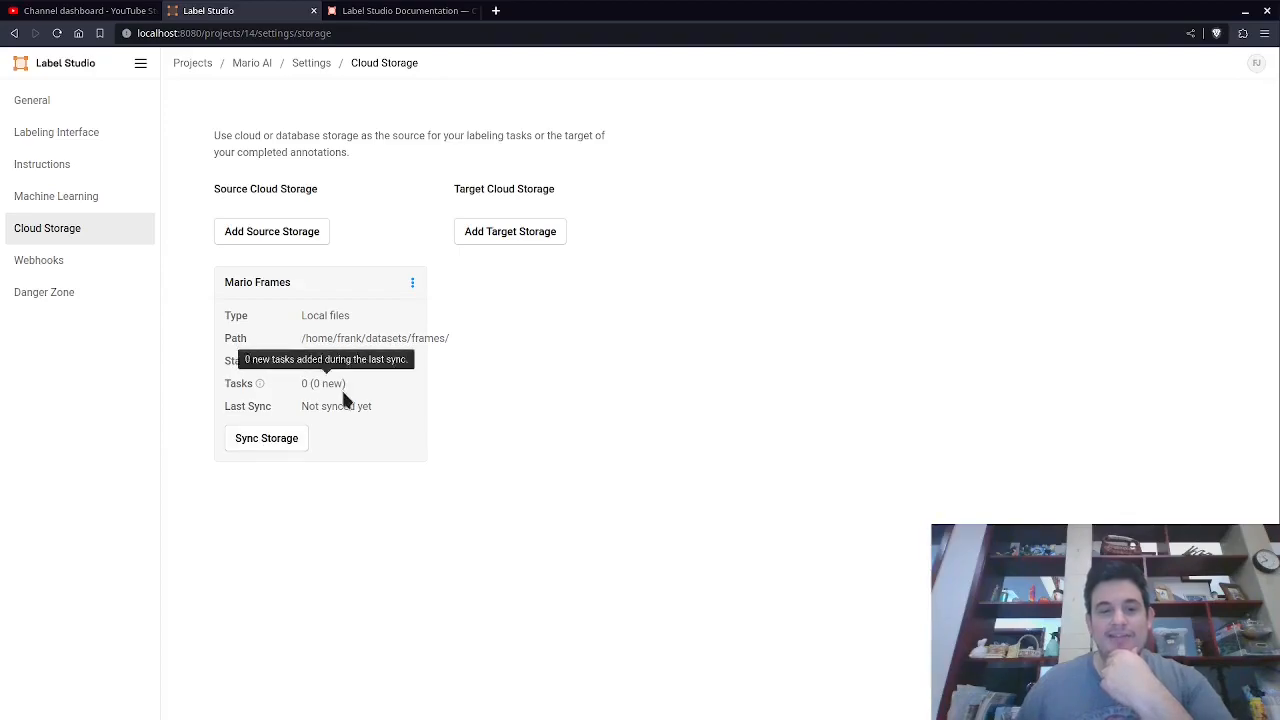
left_click(268, 444)
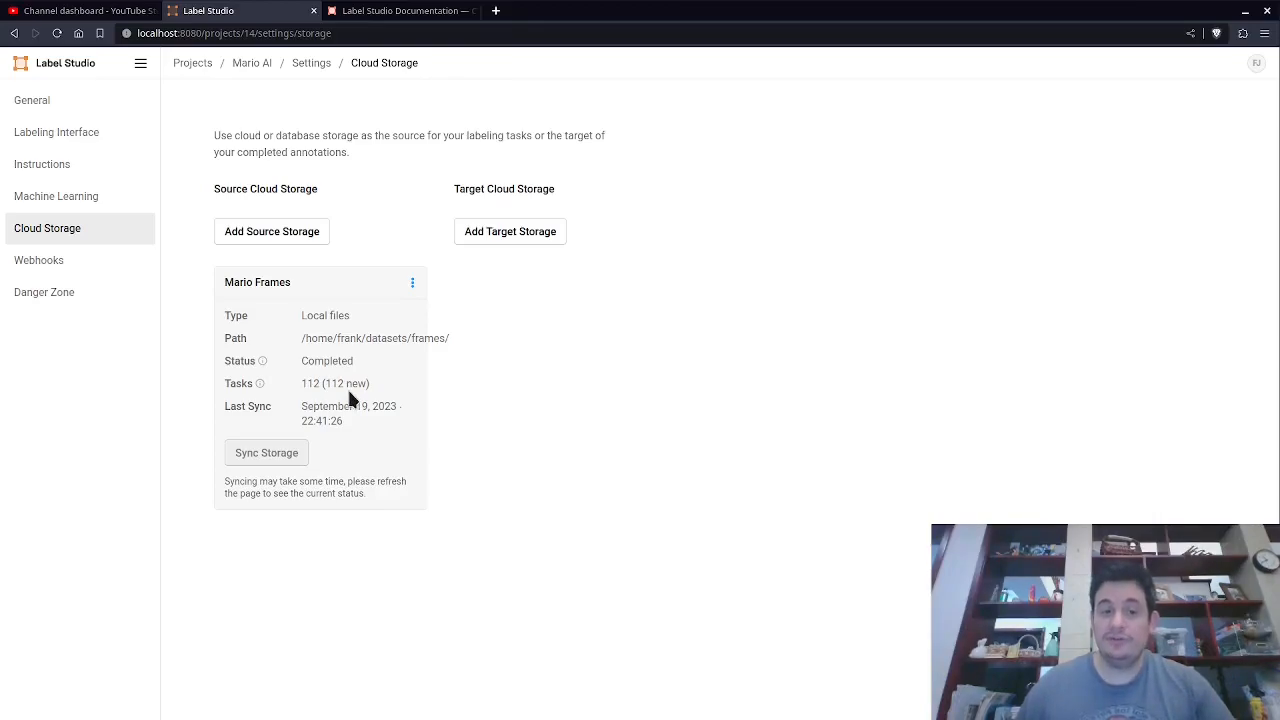
mouse_move(336, 381)
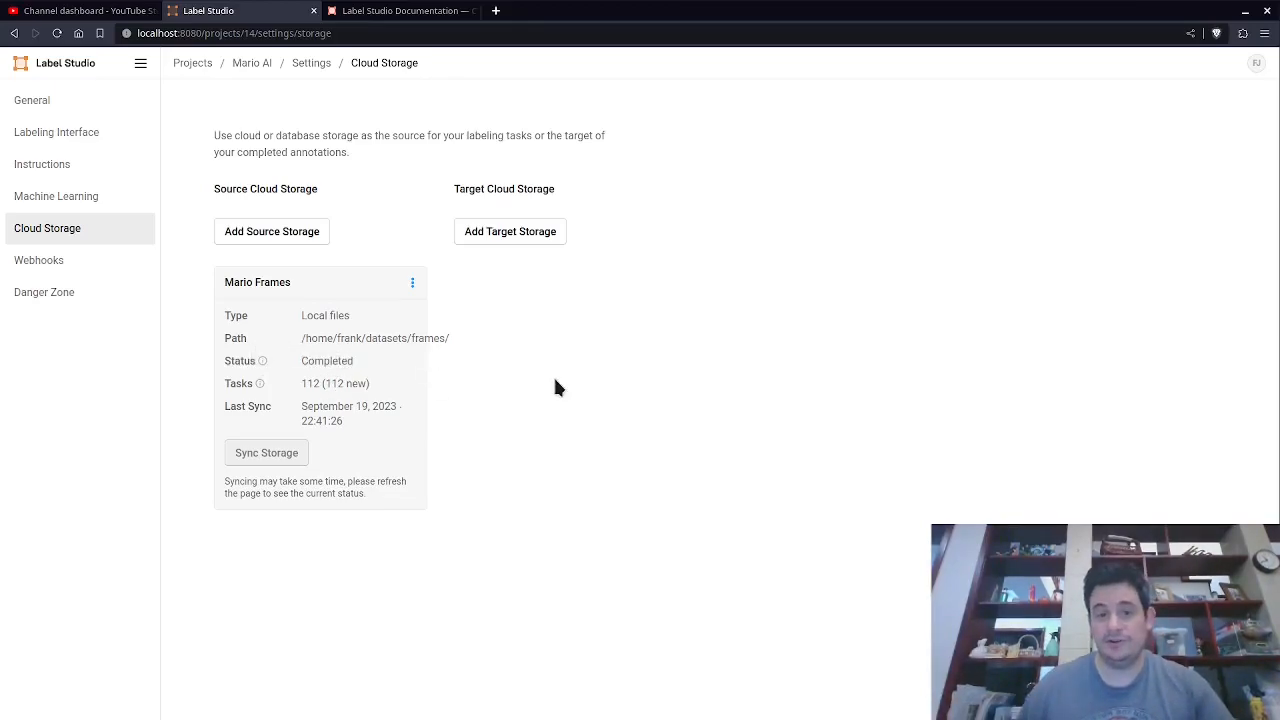
Add a target storage of type Local files titled Mario Output.
left_click(513, 237)
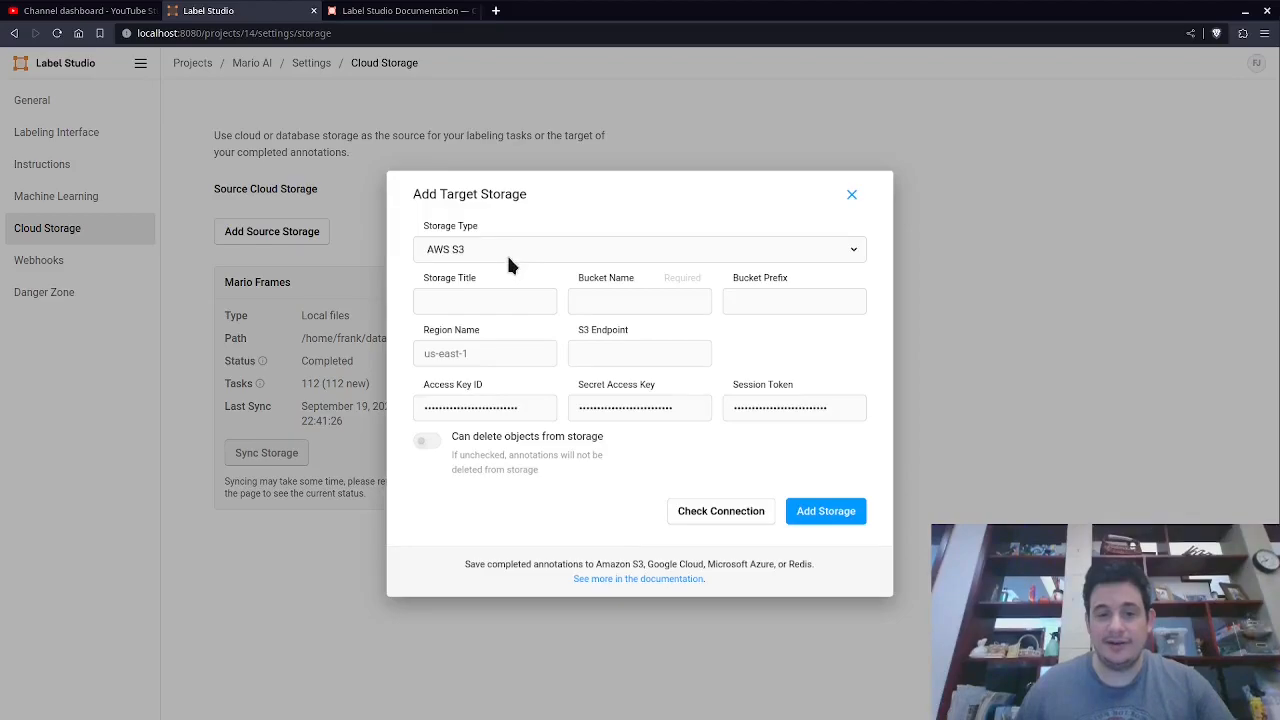
left_click(506, 252)
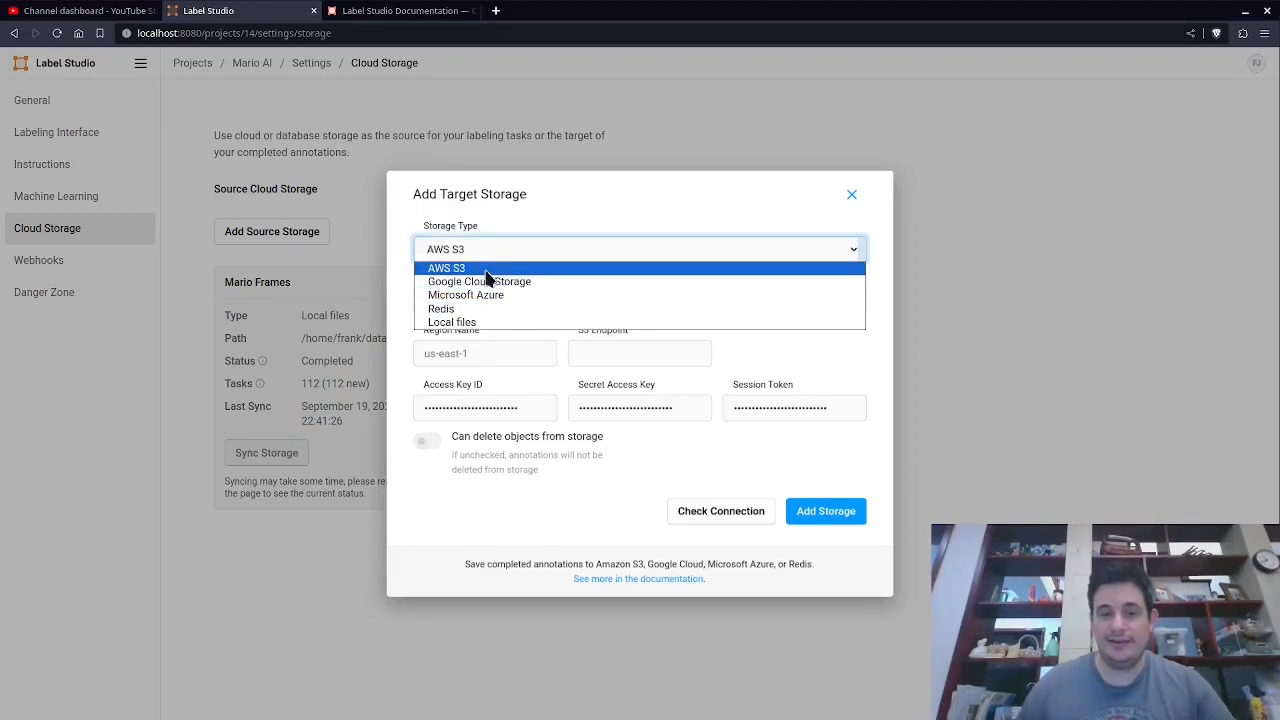
left_click(488, 322)
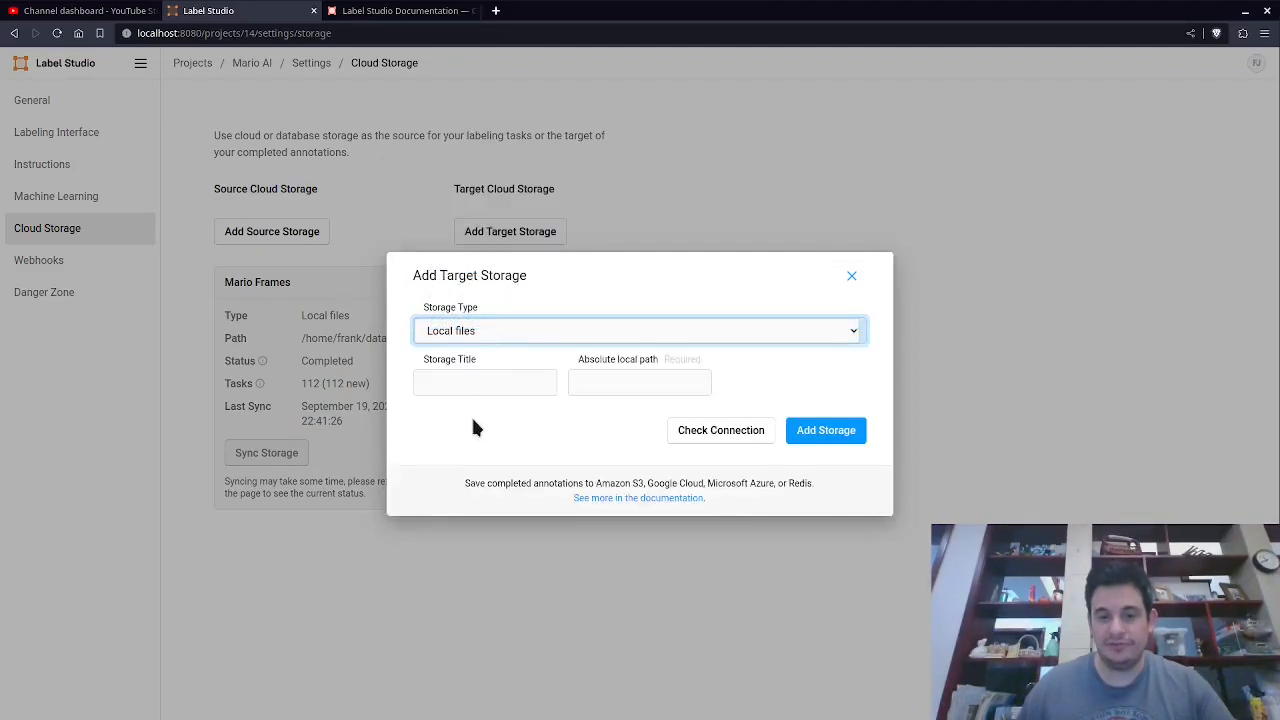
left_click(483, 384)
type("Mario Output")
key("Tab")
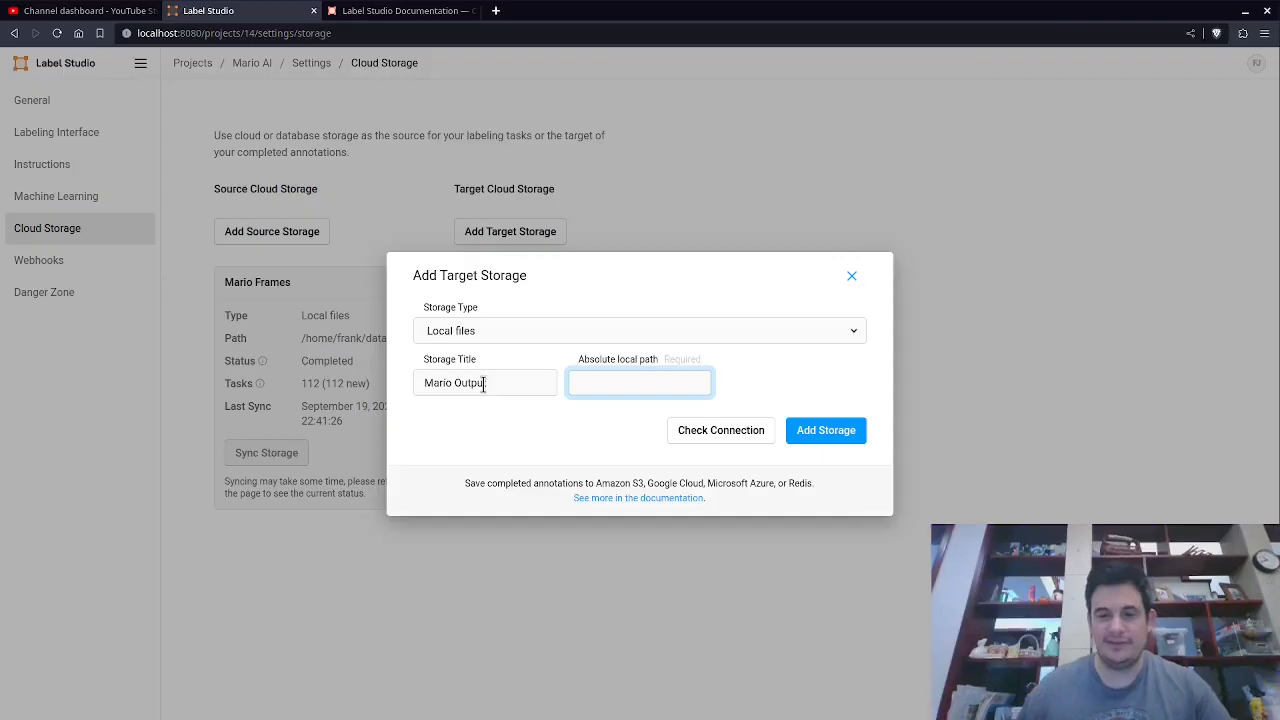
Switch to the file manager and create a new folder named output inside the datasets folder.
key("alt+Tab")
left_click_drag(236, 32, 291, 34)
left_click(362, 30)
key("BackSpace")
key("BackSpace")
key("BackSpace")
key("BackSpace")
key("BackSpace")
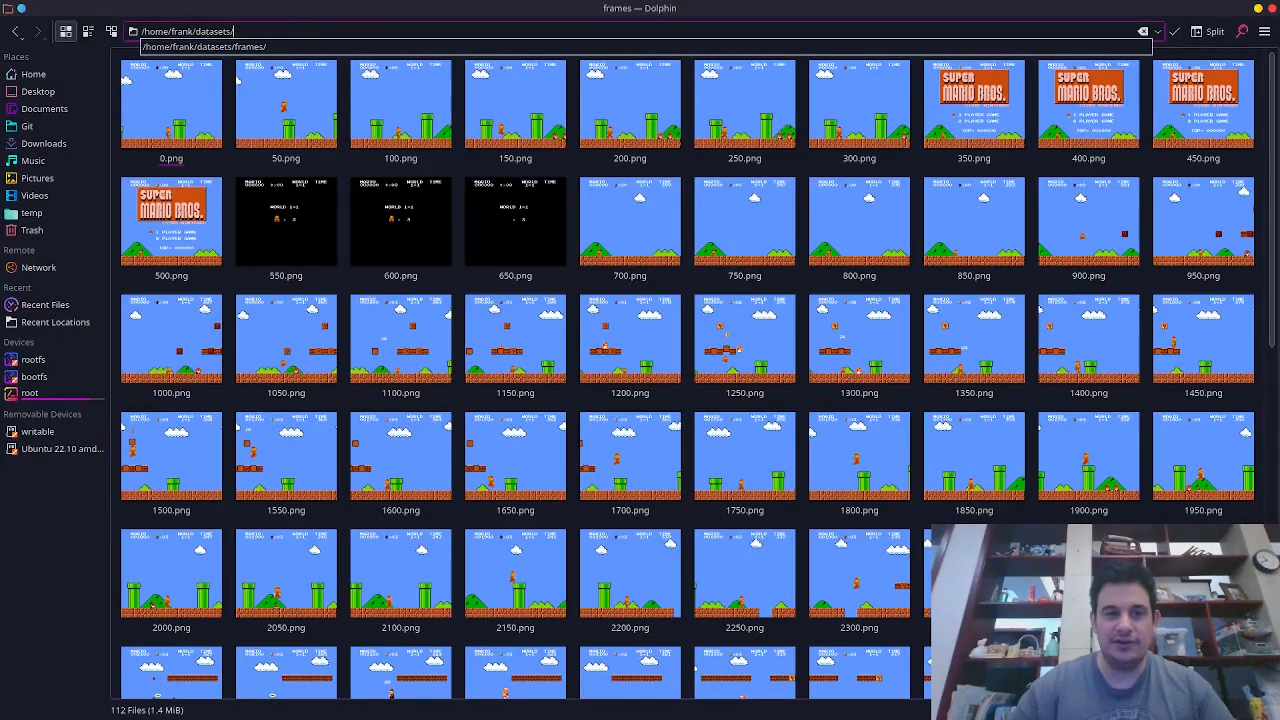
key("Return")
right_click(307, 183)
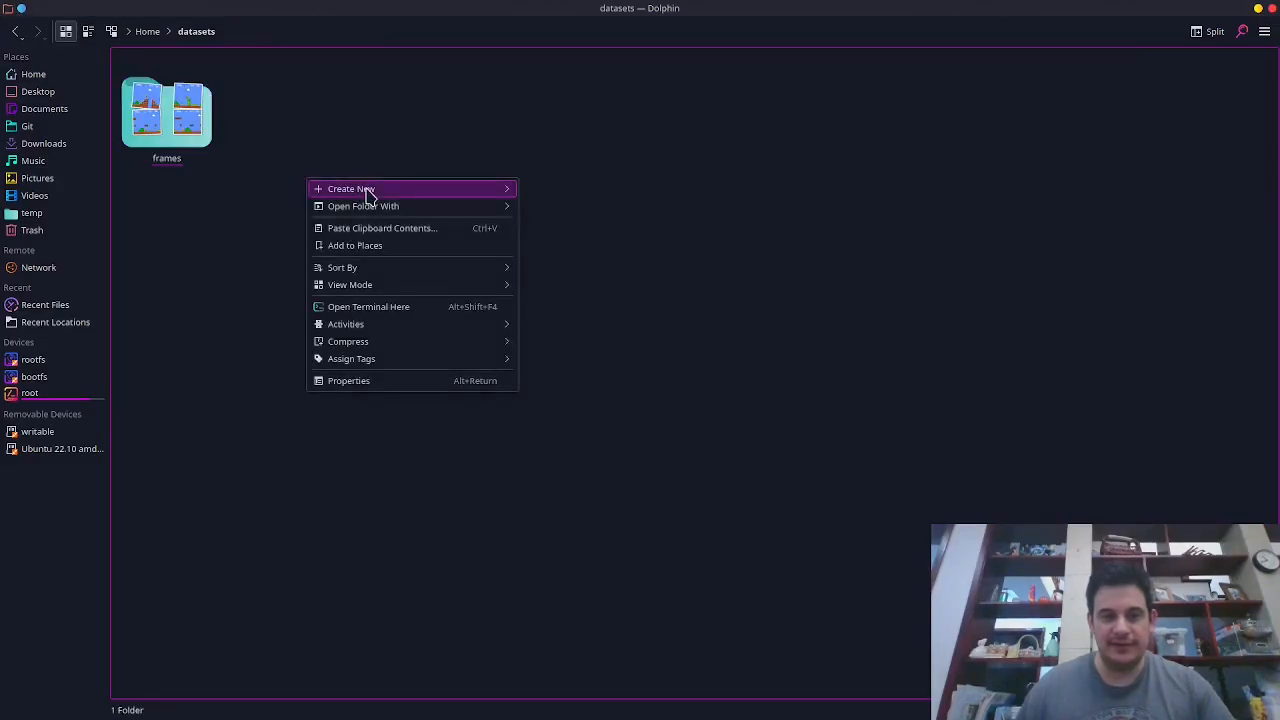
mouse_move(366, 195)
left_click(552, 194)
type("output")
key("Return")
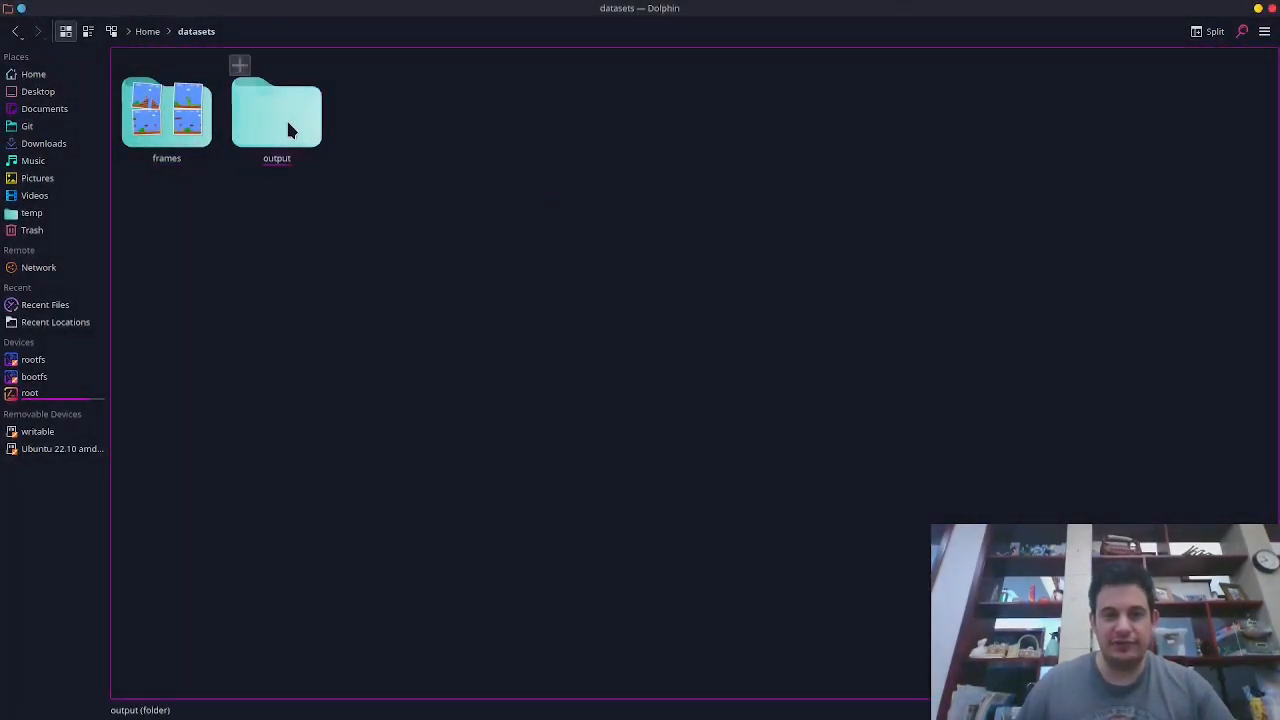
Copy the output folder's full path and paste it into the target storage's absolute local path.
left_click(288, 130)
left_click(271, 31)
triple_click(271, 31)
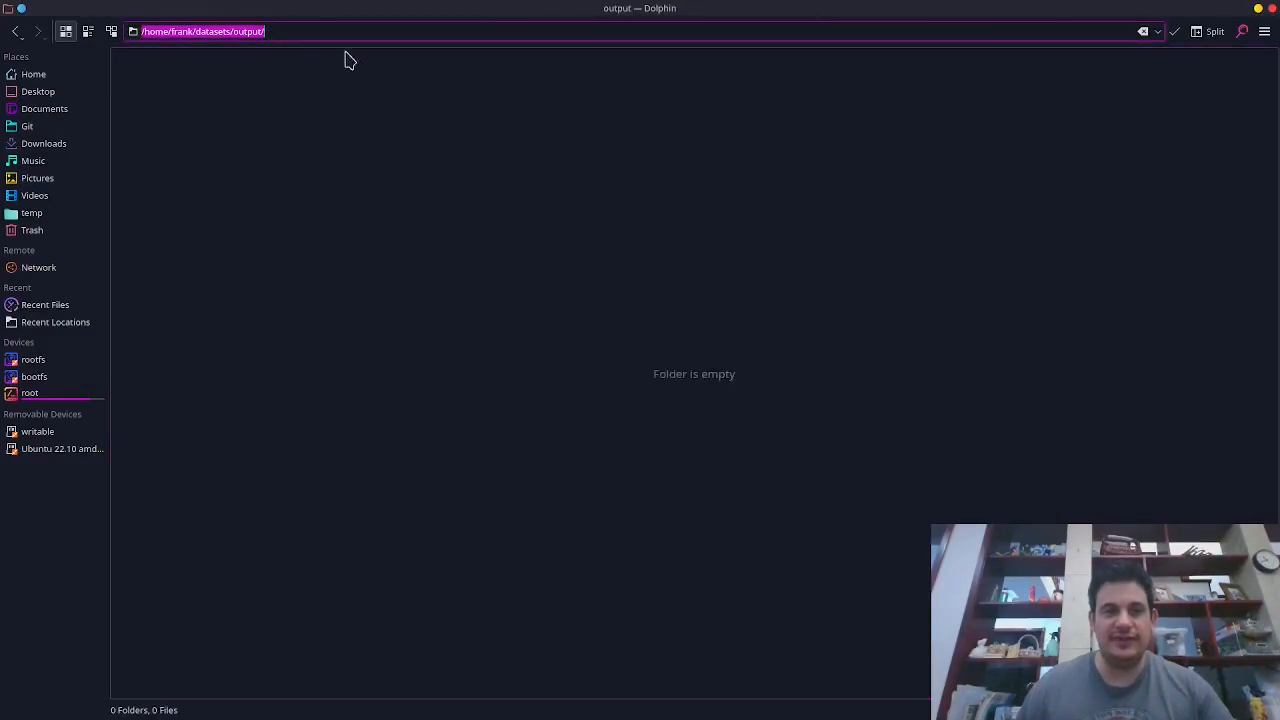
key("ctrl+c")
key("alt+Tab")
key("ctrl+v")
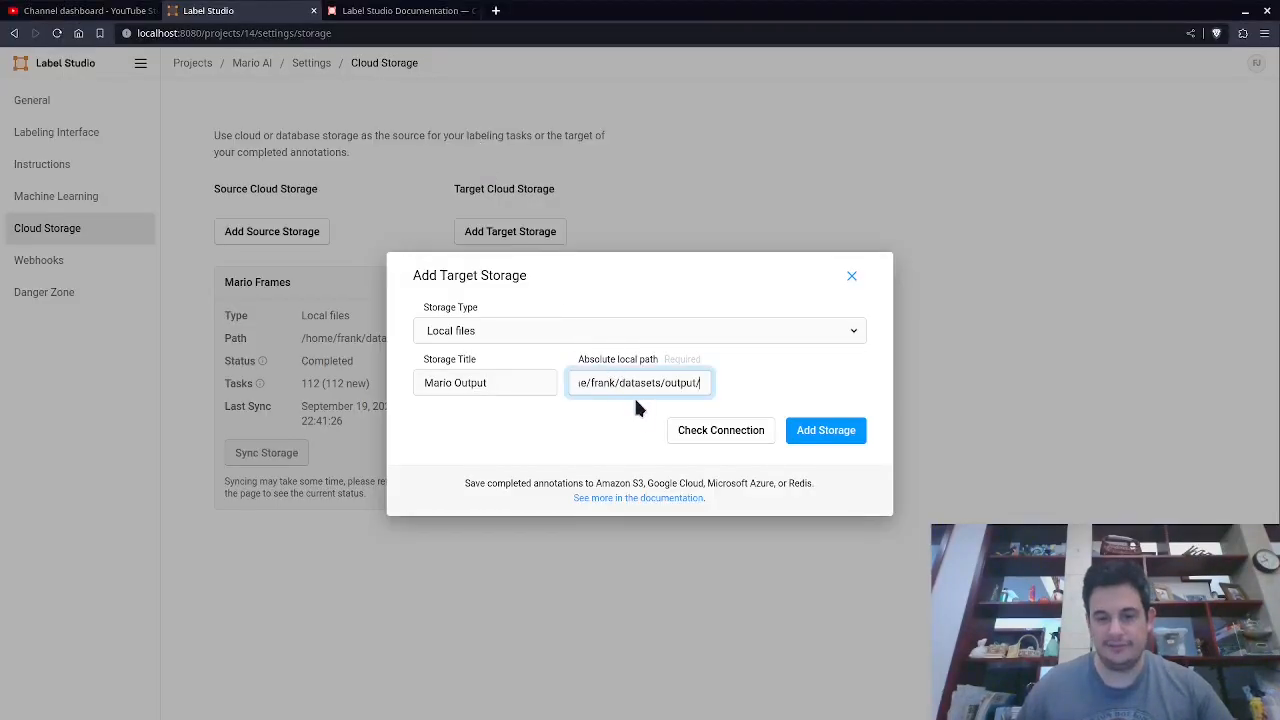
Check the connection and add the Mario Output target storage.
left_click(728, 433)
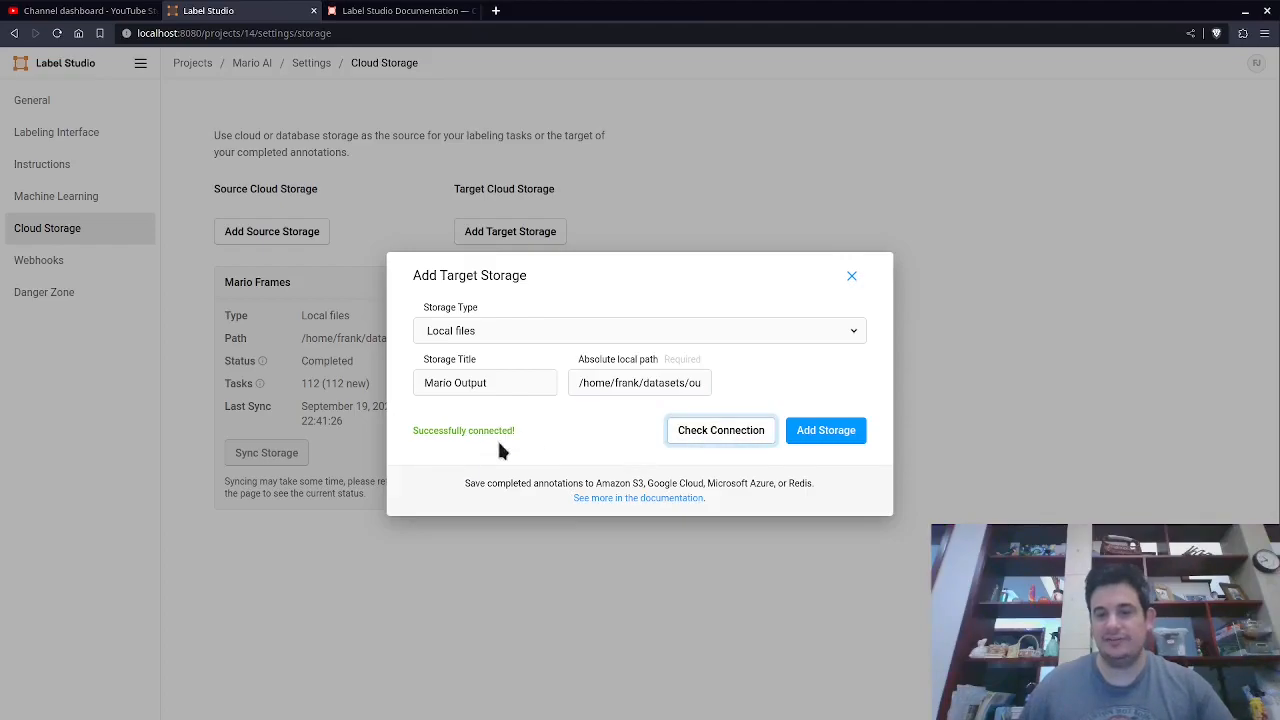
left_click(831, 440)
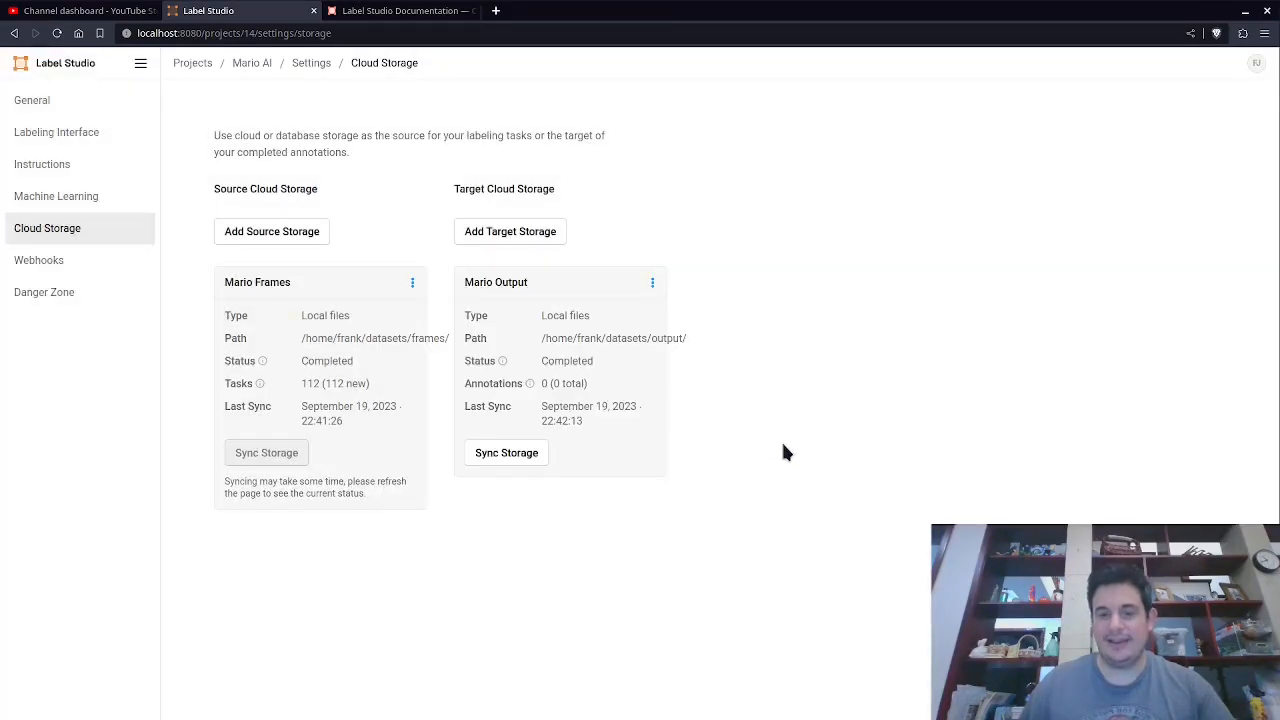
Sync the target storage and review the tasks in the project's data manager.
left_click(507, 455)
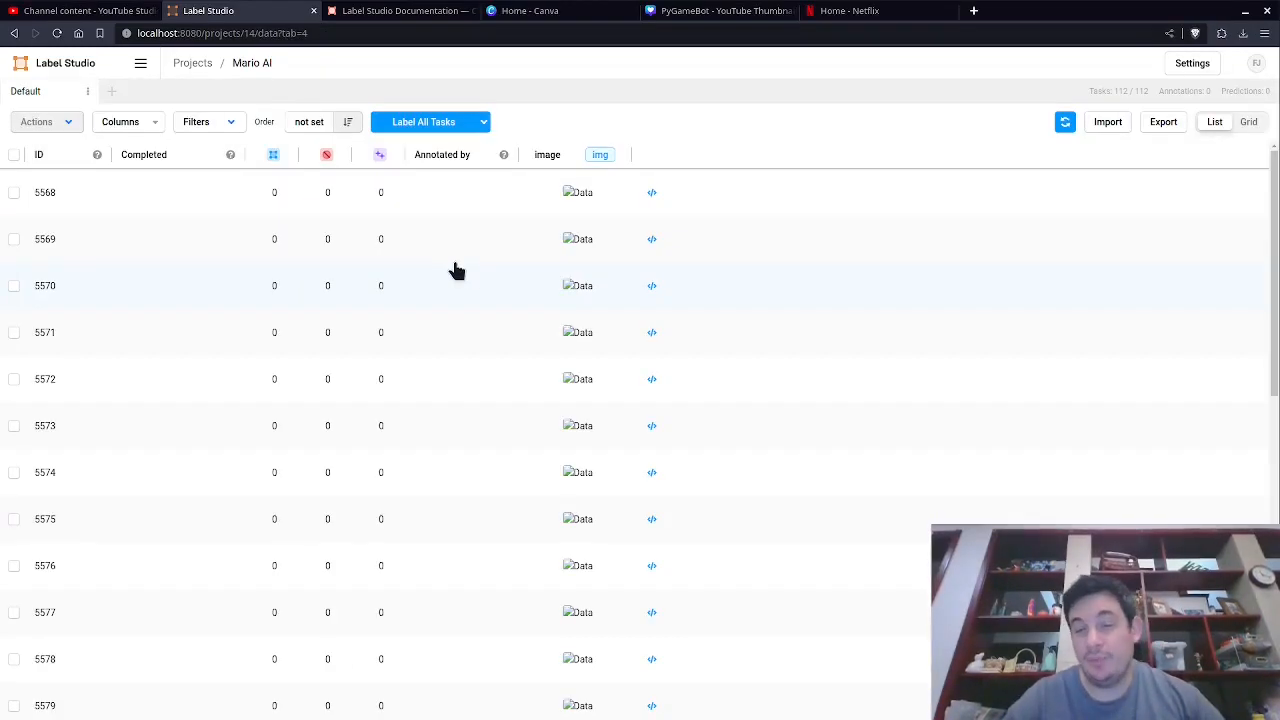
left_click(517, 206)
left_click(14, 33)
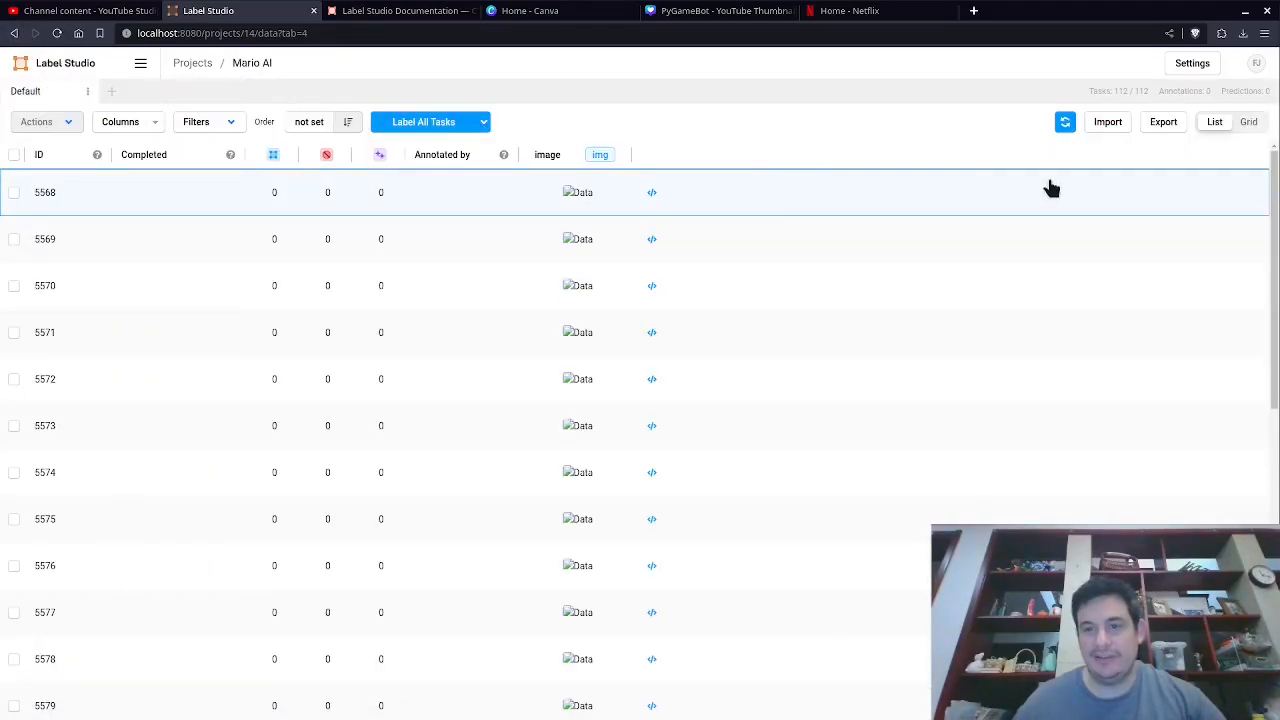
Edit the Mario Frames source storage to remove the trailing slash from its absolute local path, and save.
left_click(1172, 63)
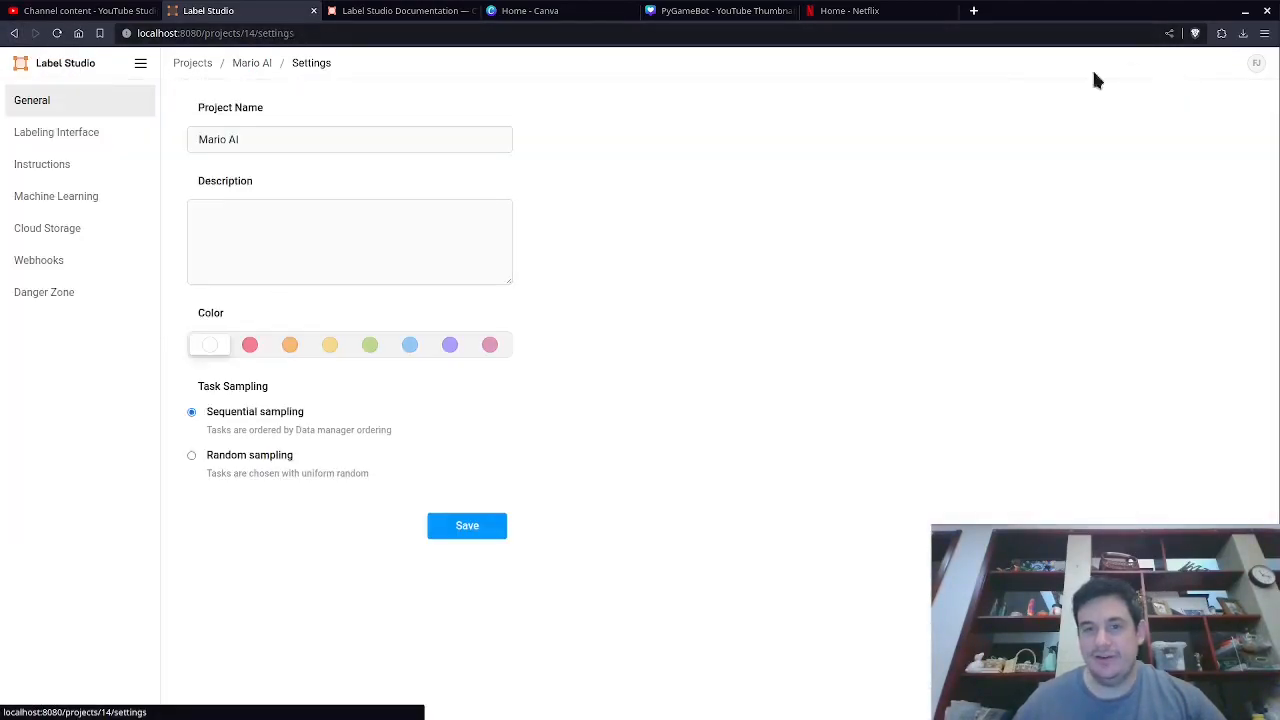
left_click(72, 234)
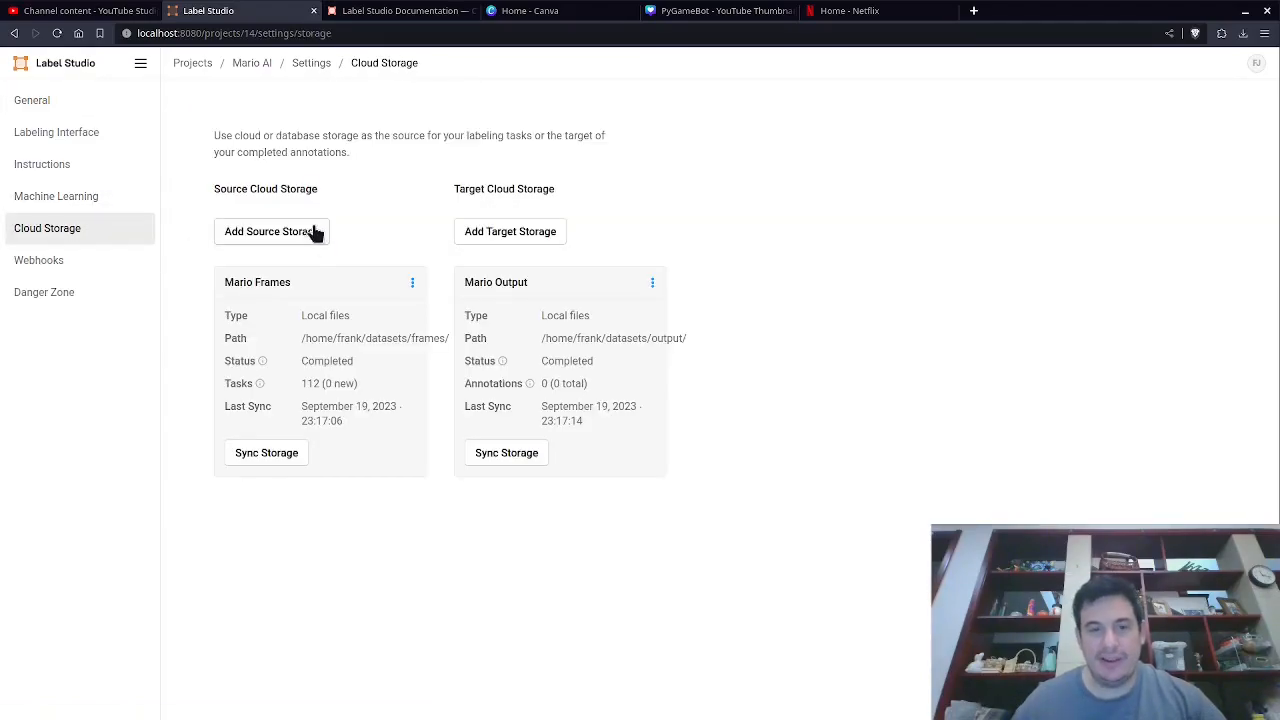
left_click(411, 282)
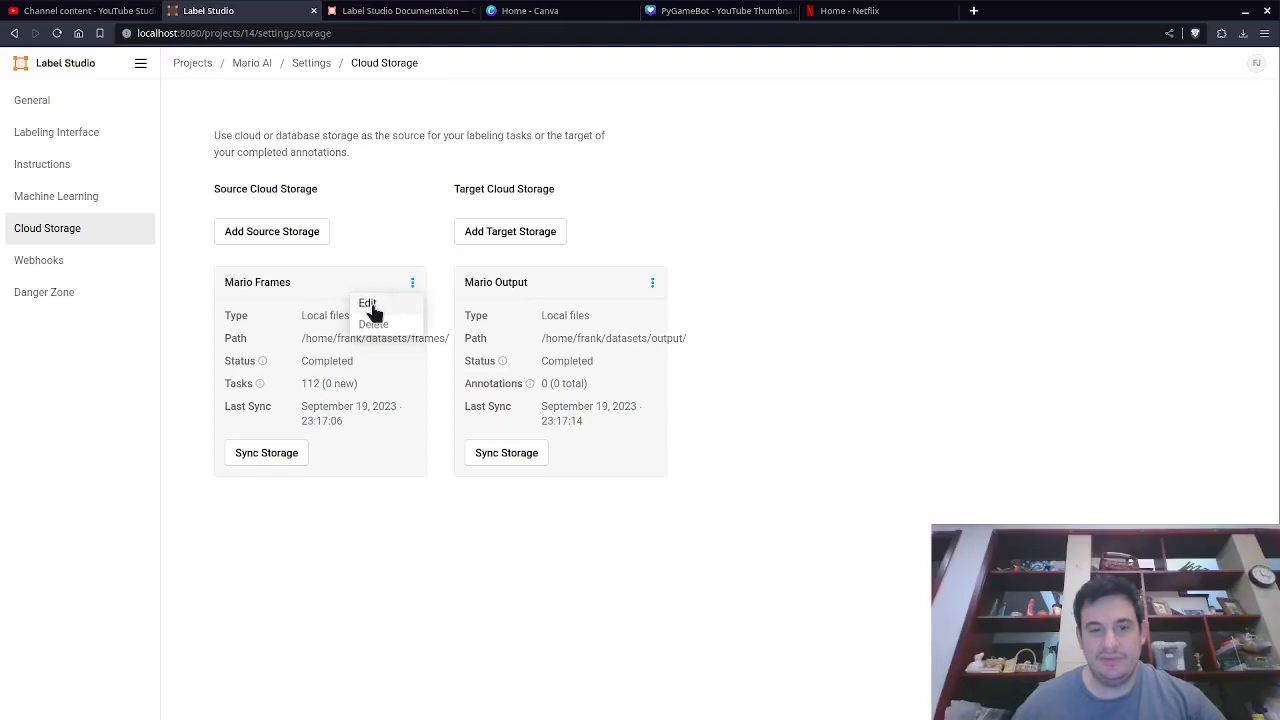
left_click(367, 304)
key("BackSpace")
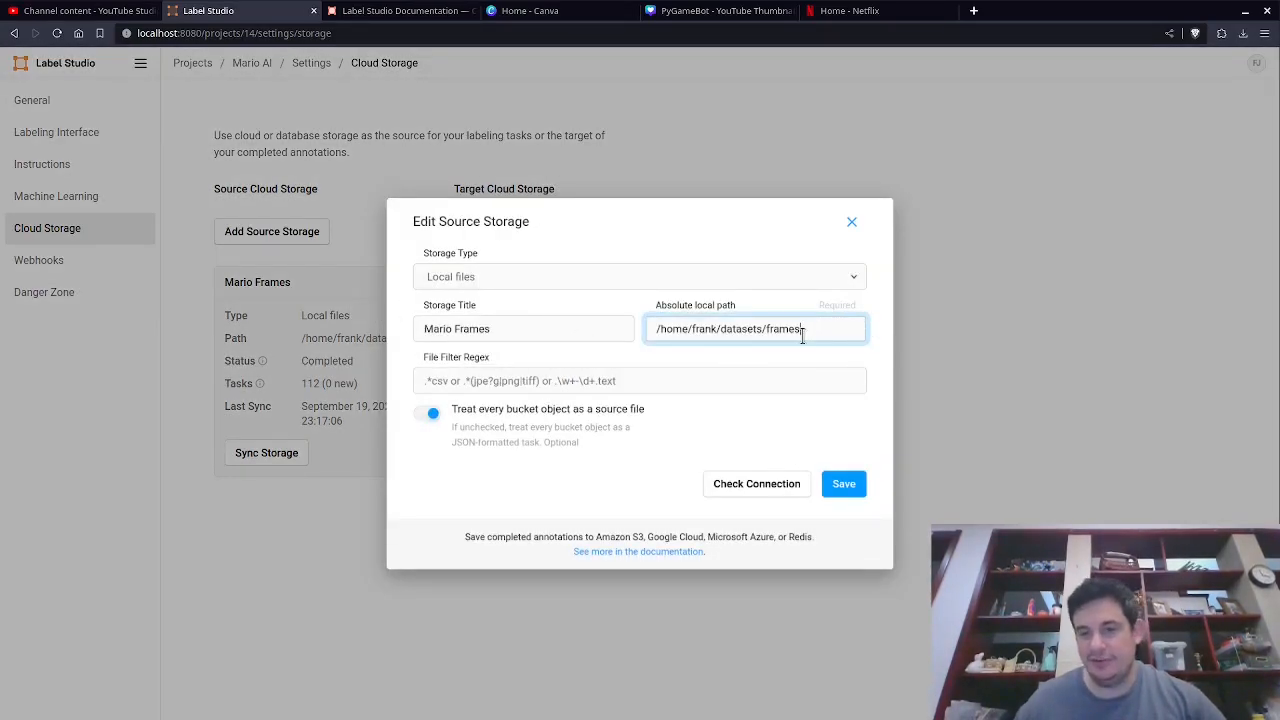
double_click(842, 323)
left_click(822, 332)
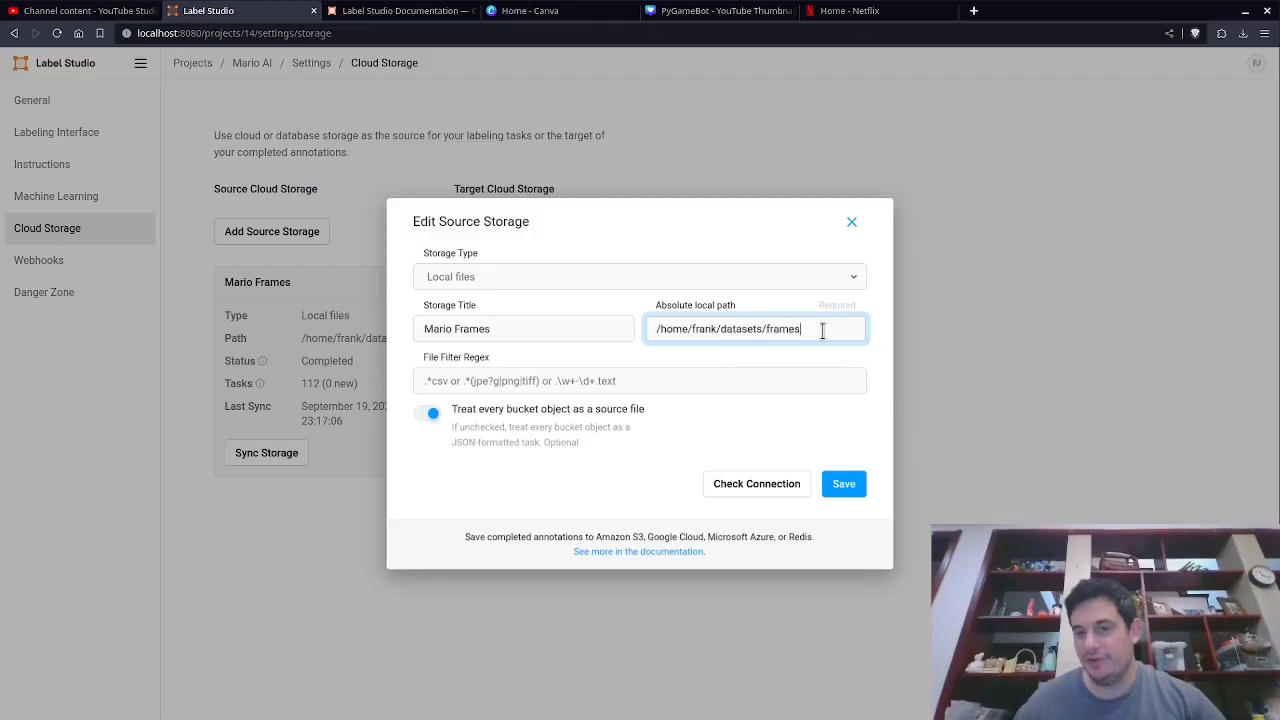
left_click(845, 484)
Edit the Mario Output target storage to remove the trailing slash from its absolute local path, and save.
left_click(636, 303)
left_click_drag(672, 374, 777, 377)
left_click(705, 382)
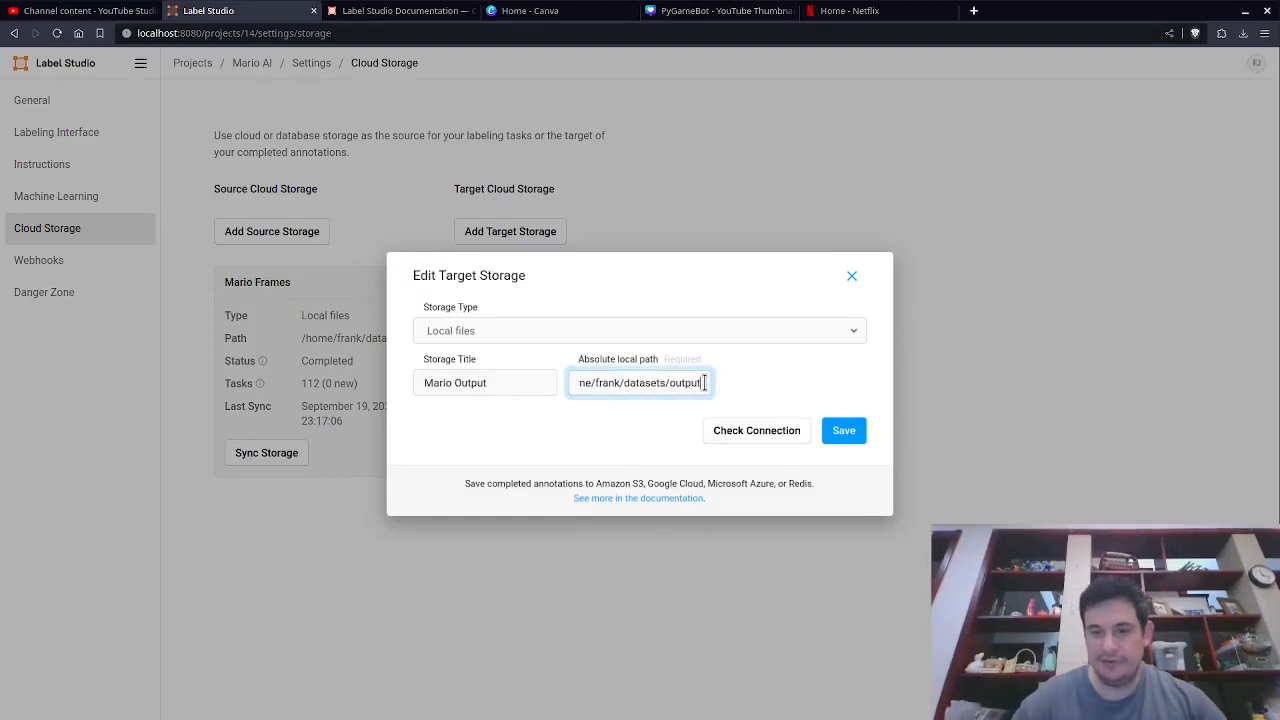
left_click(845, 430)
Sync both storages and return to the Mario AI project's task list.
left_click(515, 452)
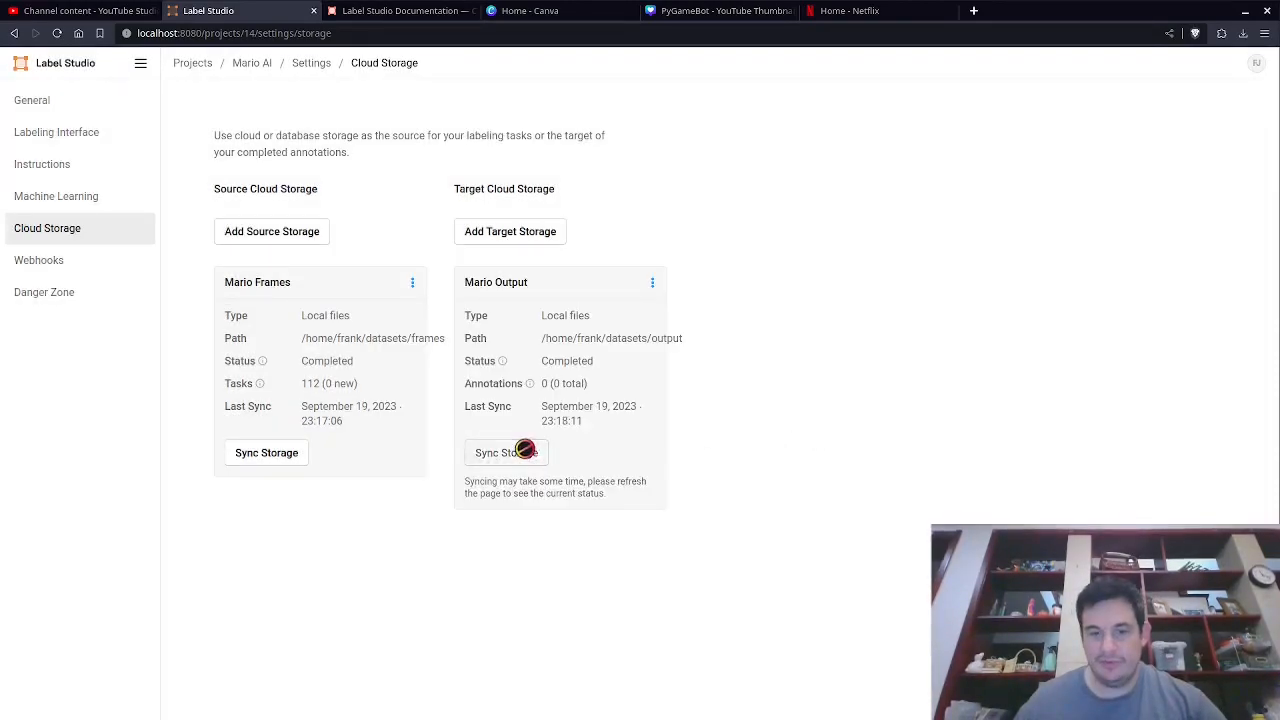
left_click(268, 453)
left_click(70, 100)
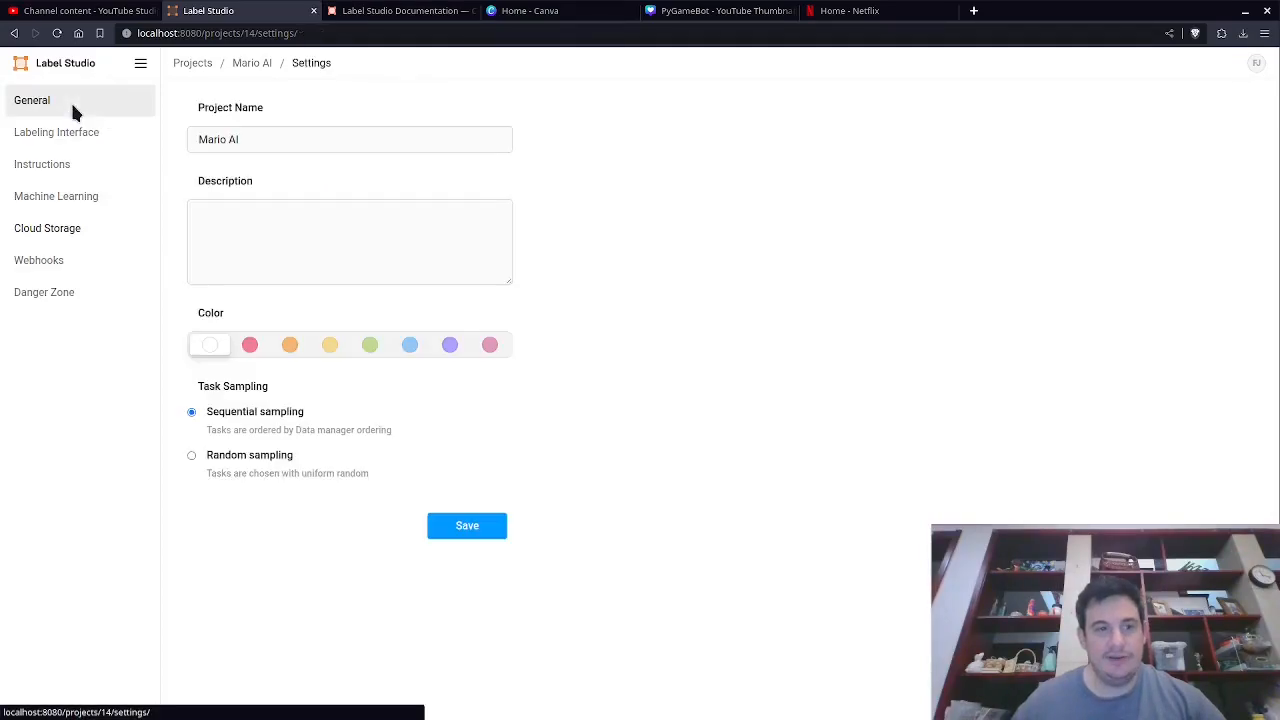
left_click(180, 63)
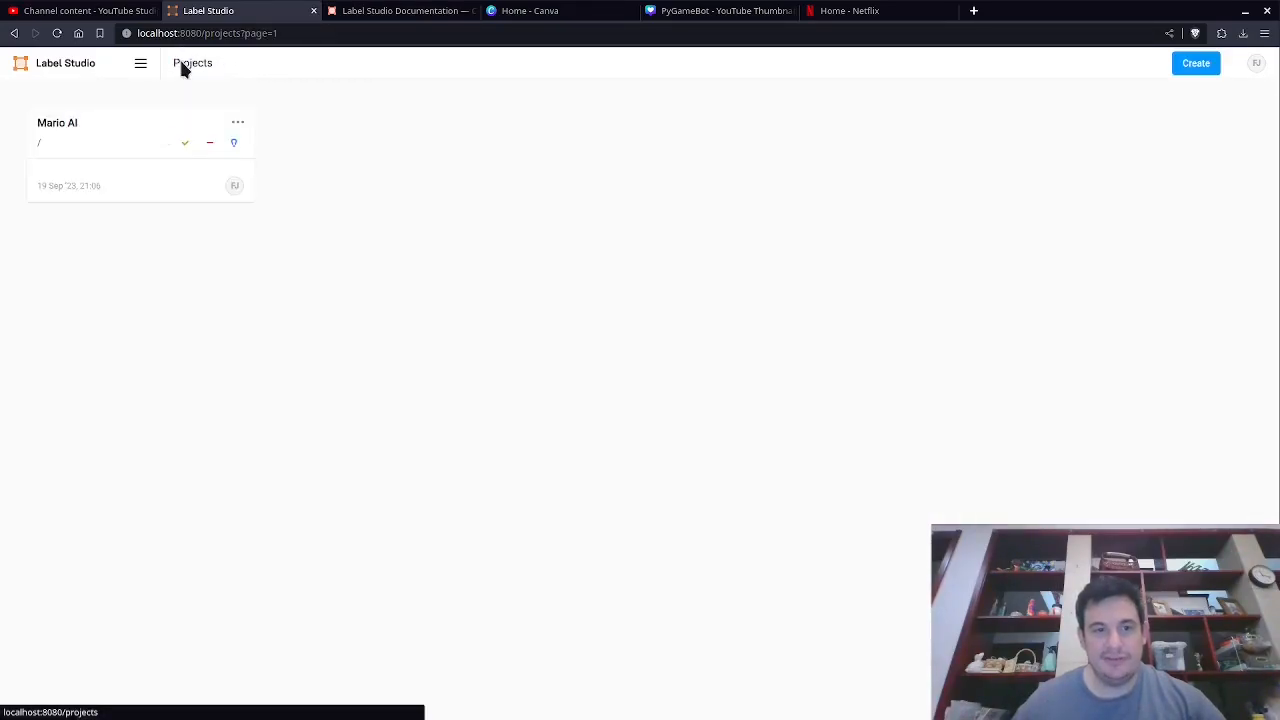
left_click(118, 134)
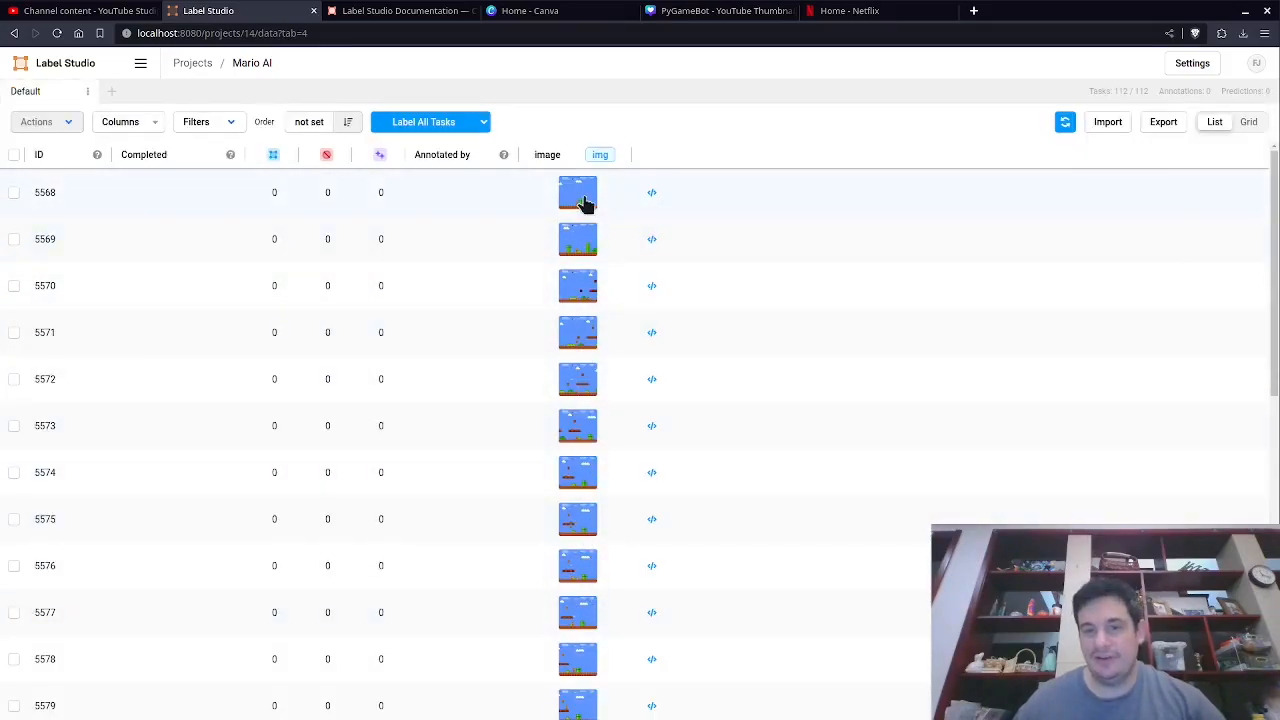
Review the image column's data type and the labeling interface settings, then go back to the task list.
left_click(546, 158)
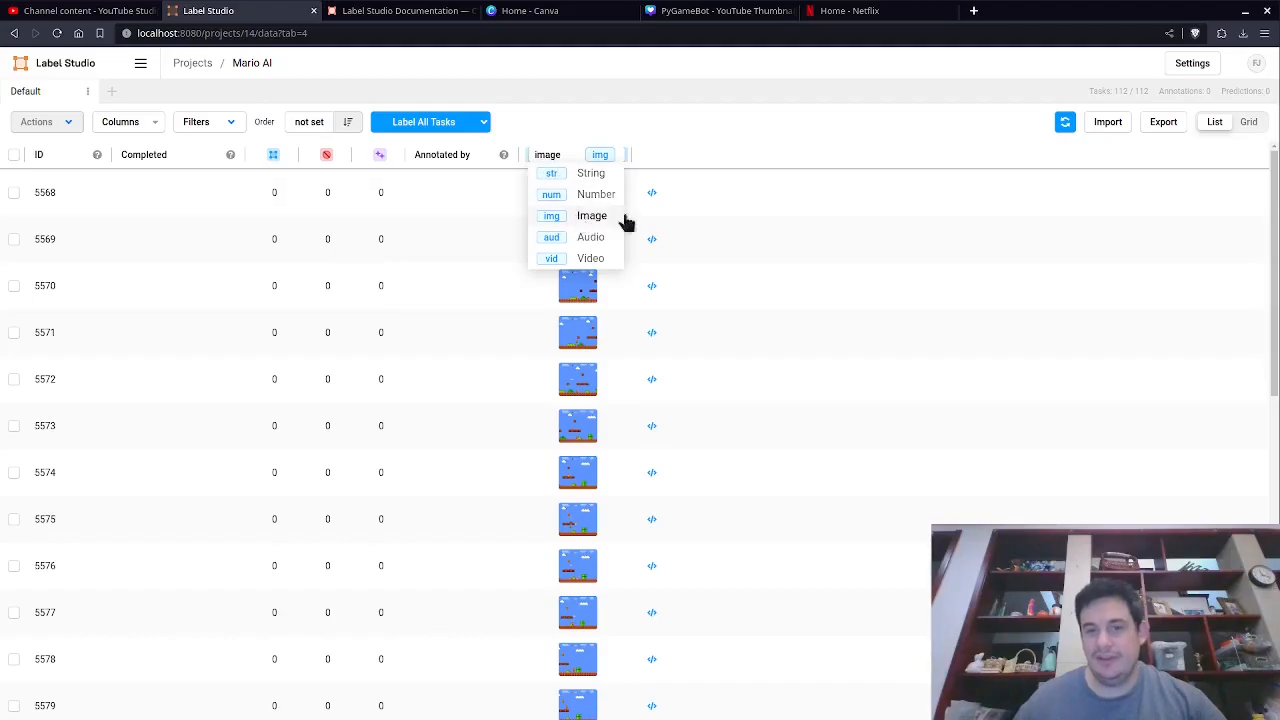
left_click(1190, 68)
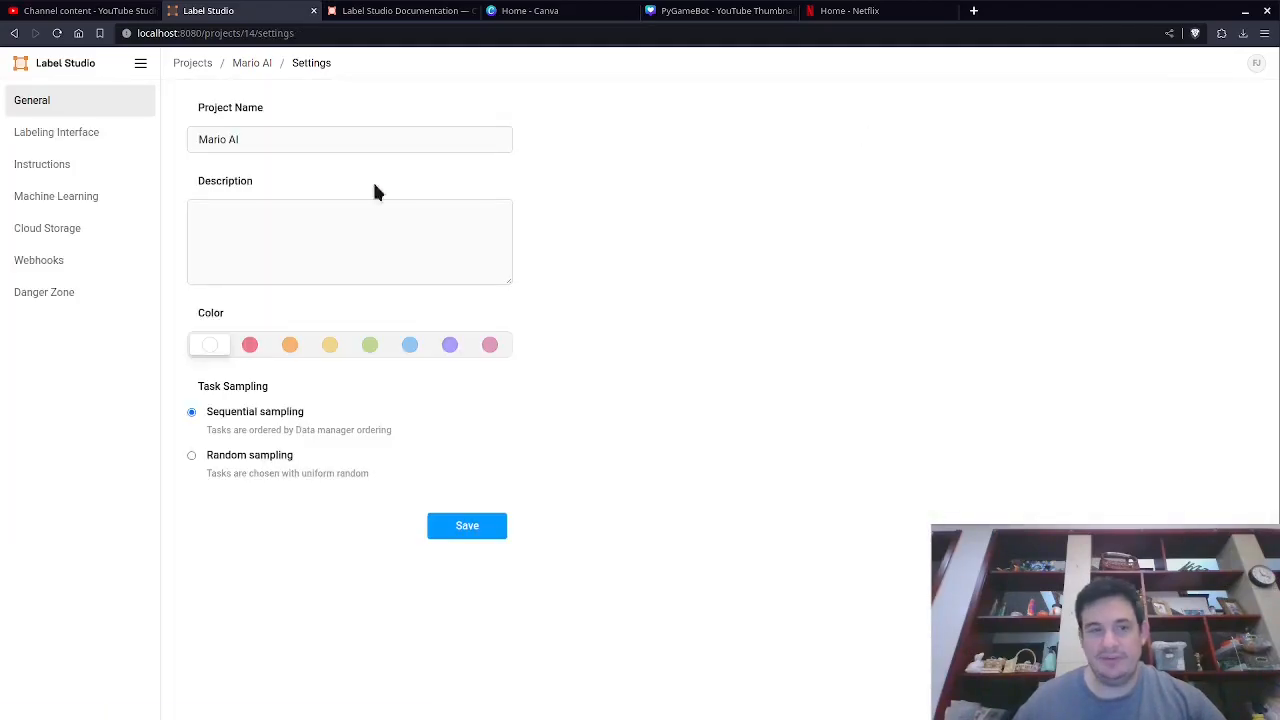
left_click(68, 140)
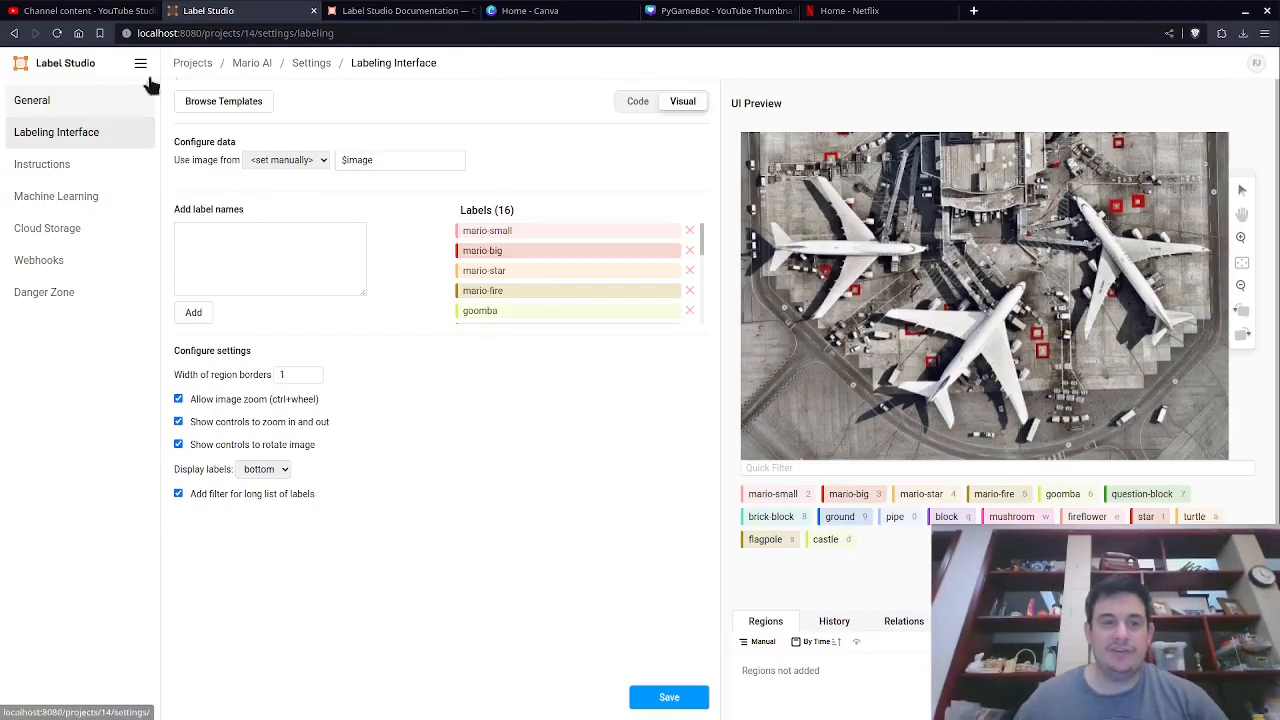
left_click(186, 64)
left_click(104, 130)
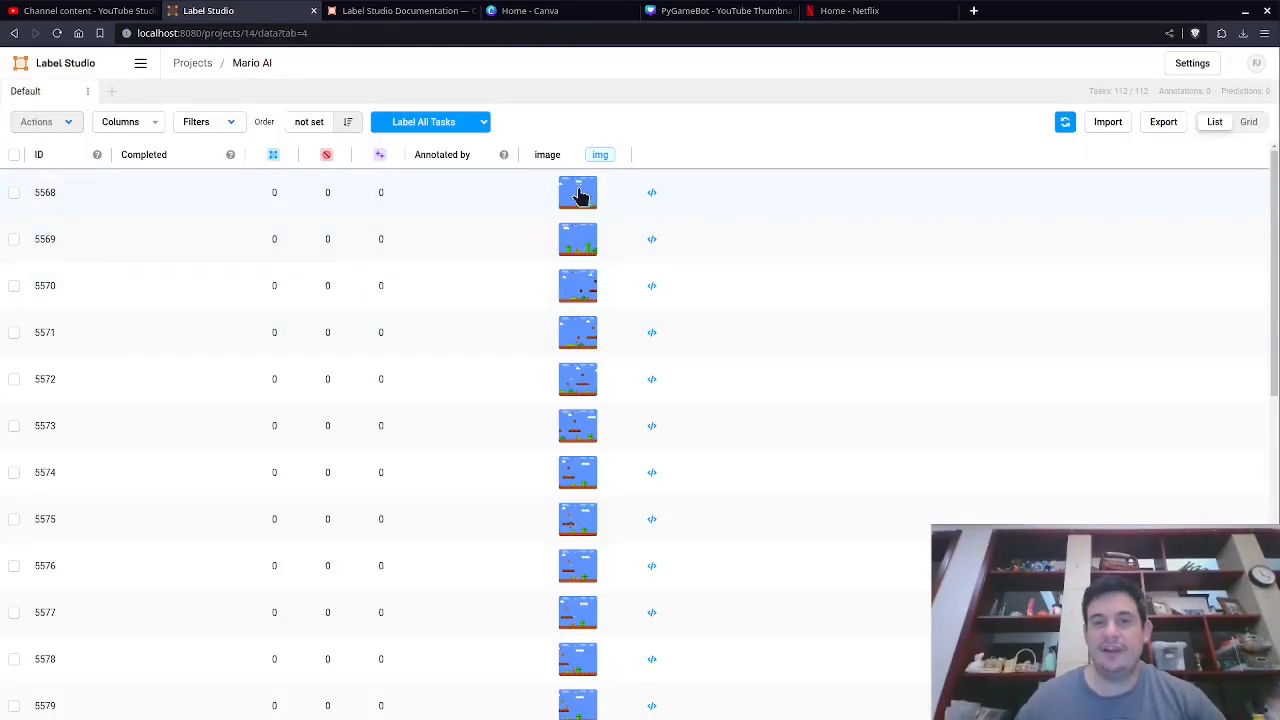
Open the first task in the labeling view and step through the following frames.
left_click(238, 198)
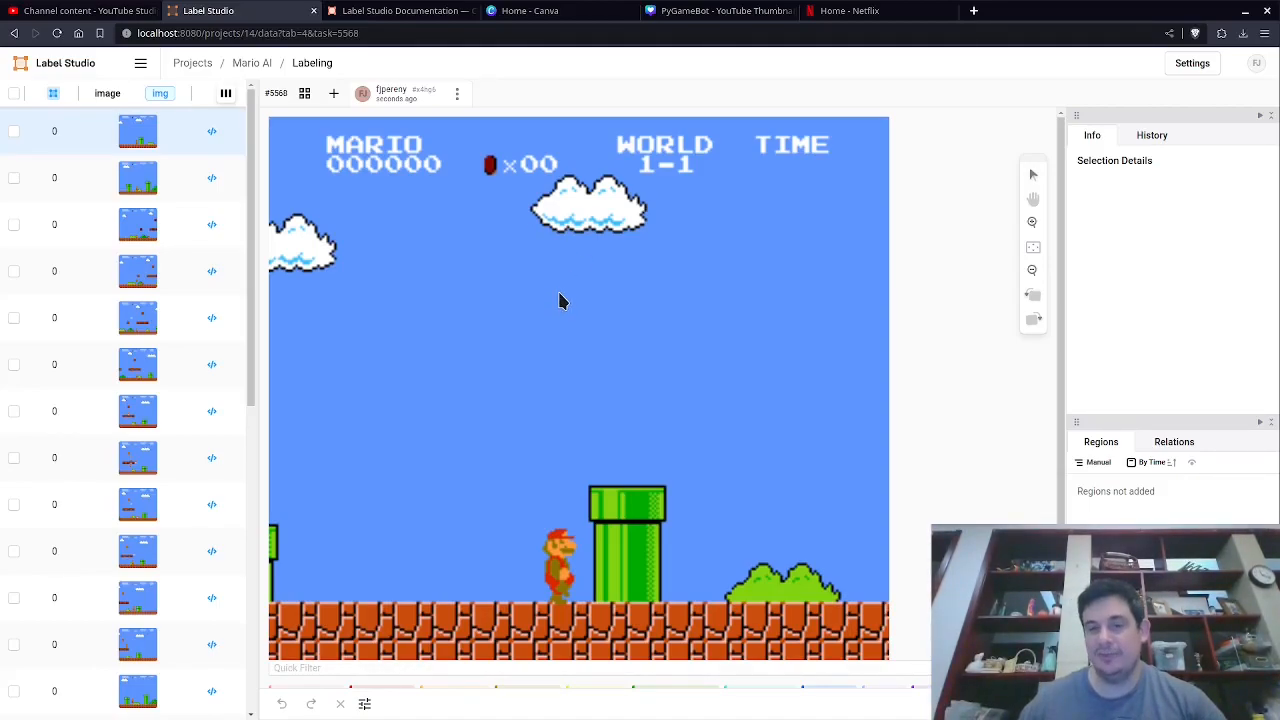
left_click(94, 183)
left_click(79, 244)
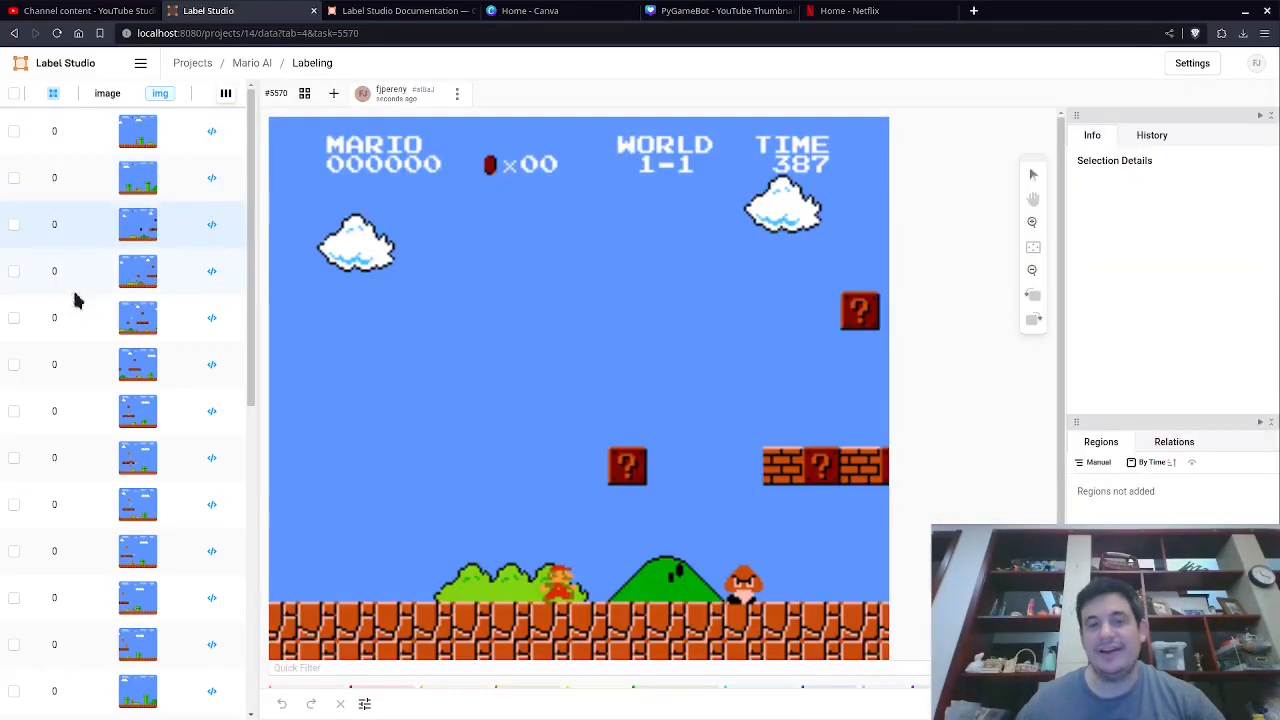
left_click(73, 290)
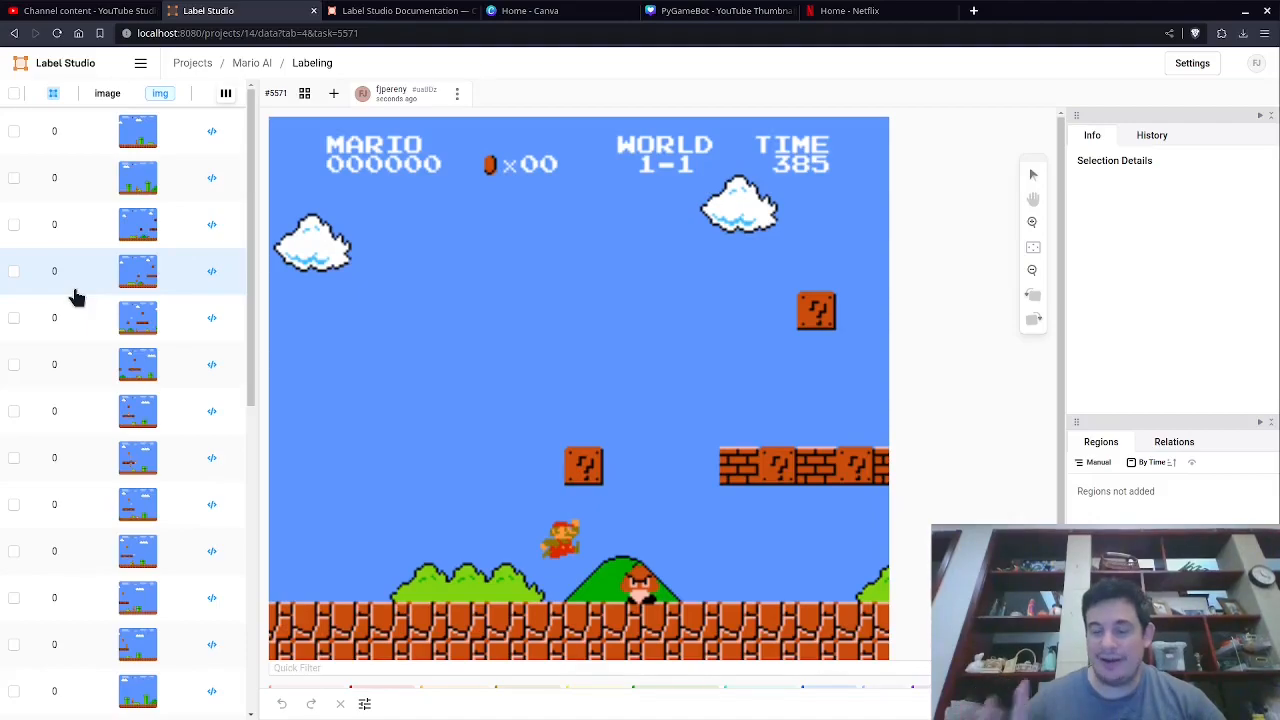